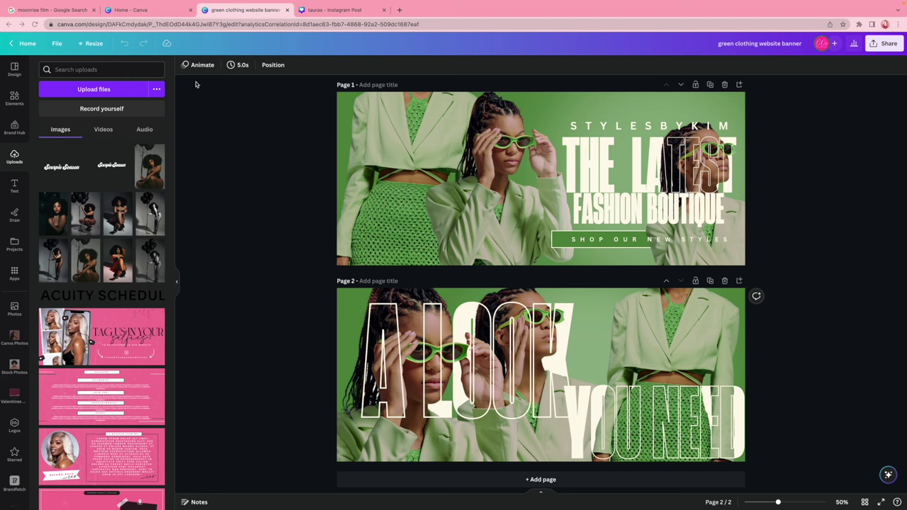
- Close the existing clothing website banner and create a new blank custom-size design of 2000 × 850 px
{"action": "left_click", "coordinate": [285, 10]}
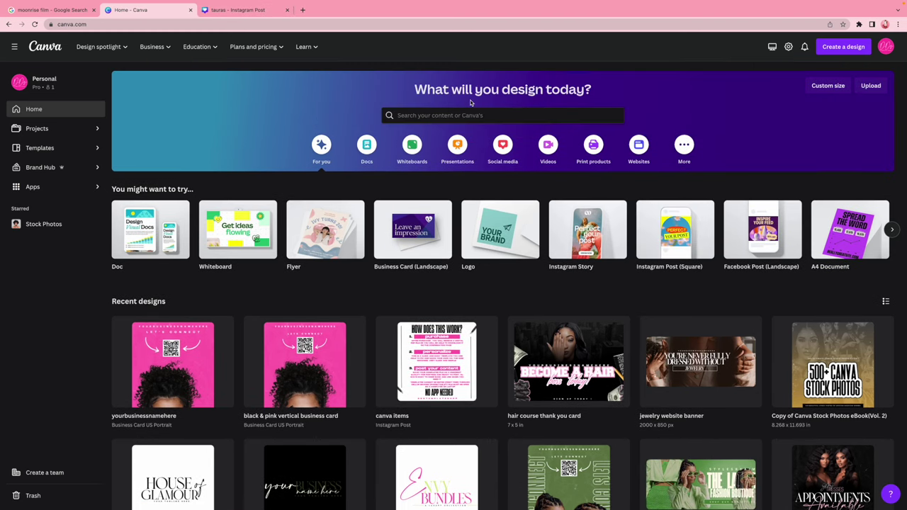
{"action": "left_click", "coordinate": [854, 48]}
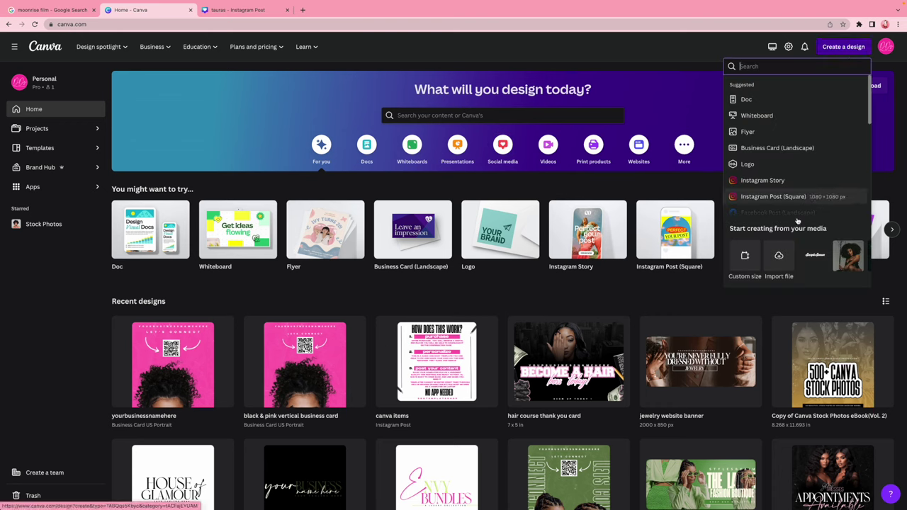
{"action": "left_click", "coordinate": [745, 257]}
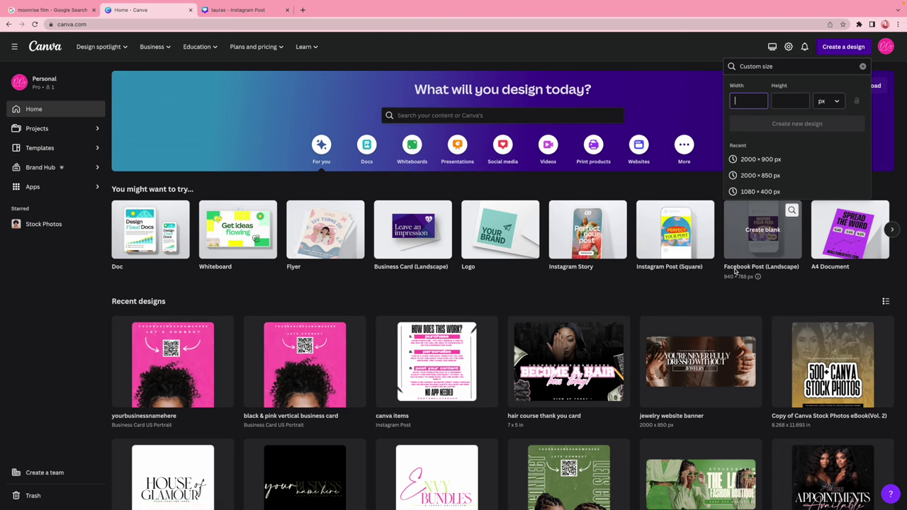
{"action": "left_click", "coordinate": [795, 177]}
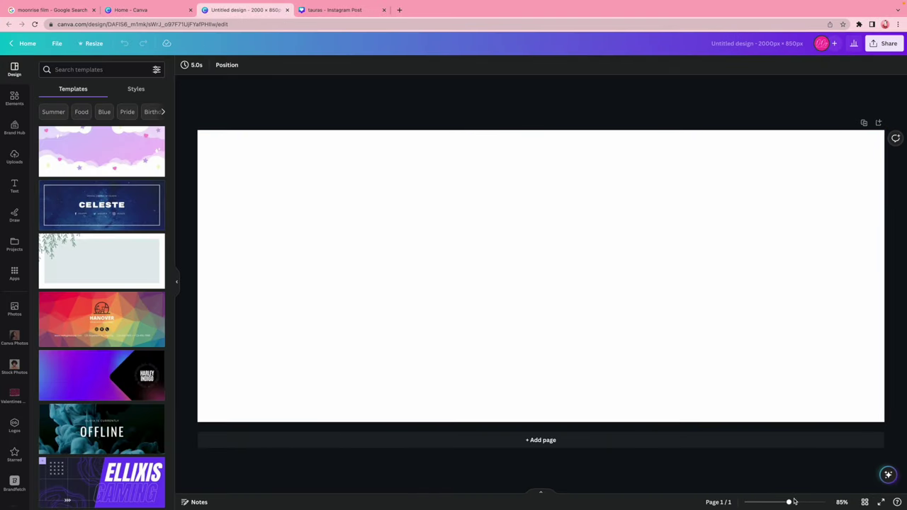
- Add three photos of the model in the green outfit from the Canva Photos folder: cropped body, standing pose and sunglasses headshot
{"action": "left_click_drag", "start_coordinate": [788, 503], "coordinate": [783, 502]}
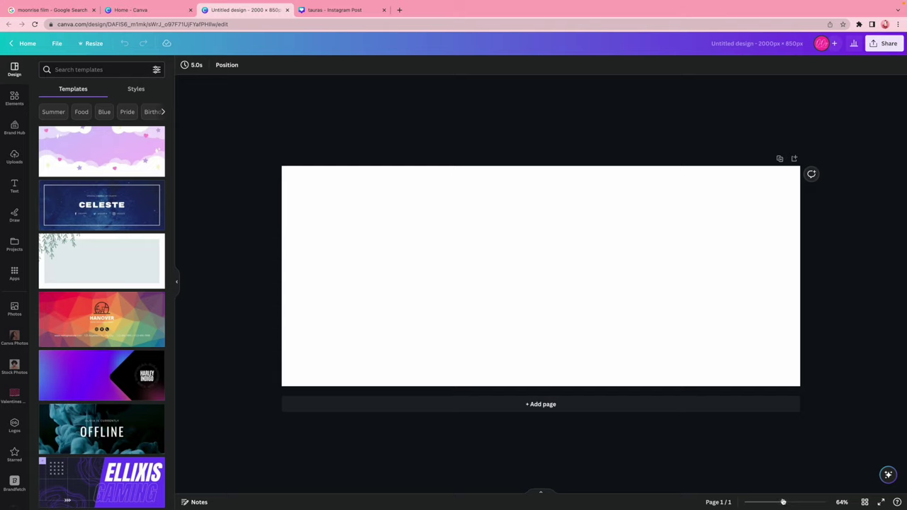
{"action": "left_click_drag", "start_coordinate": [782, 502], "coordinate": [780, 502]}
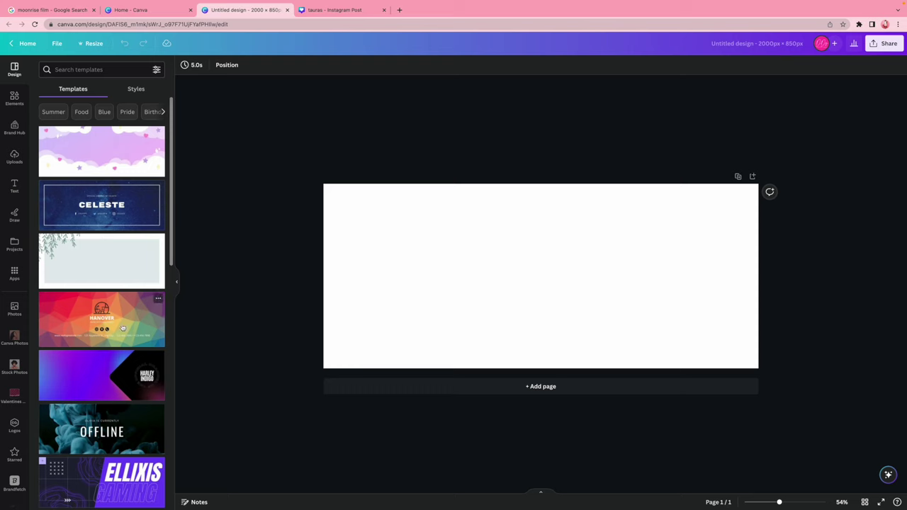
{"action": "left_click", "coordinate": [14, 343]}
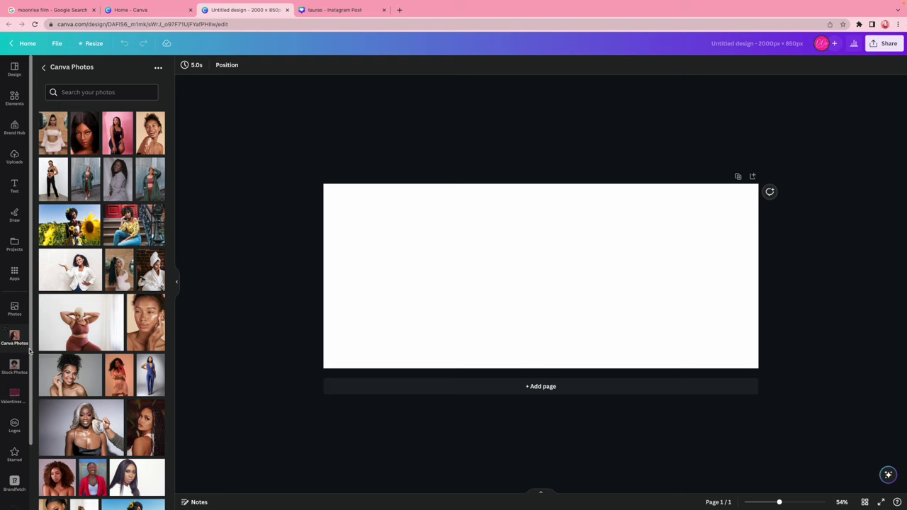
{"action": "scroll", "coordinate": [86, 213], "scroll_direction": "down", "scroll_amount": 10}
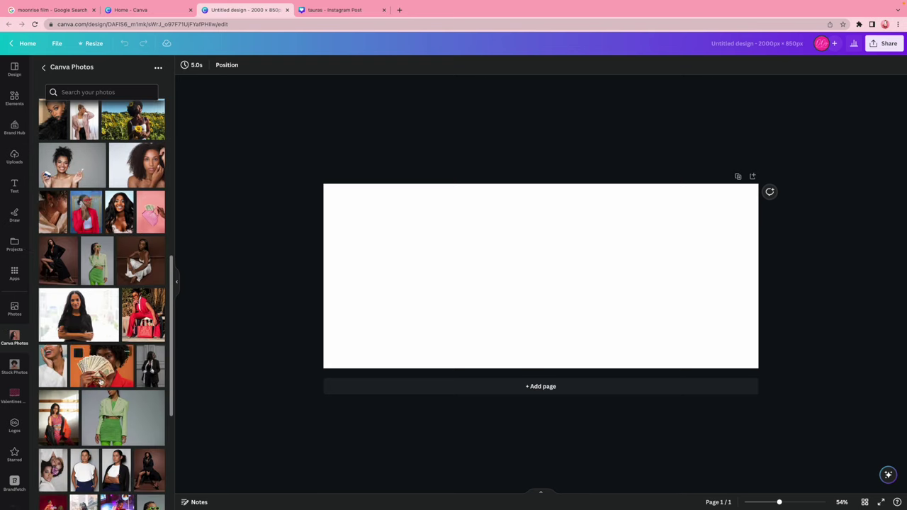
{"action": "left_click", "coordinate": [122, 425]}
{"action": "scroll", "coordinate": [121, 299], "scroll_direction": "down", "scroll_amount": 5}
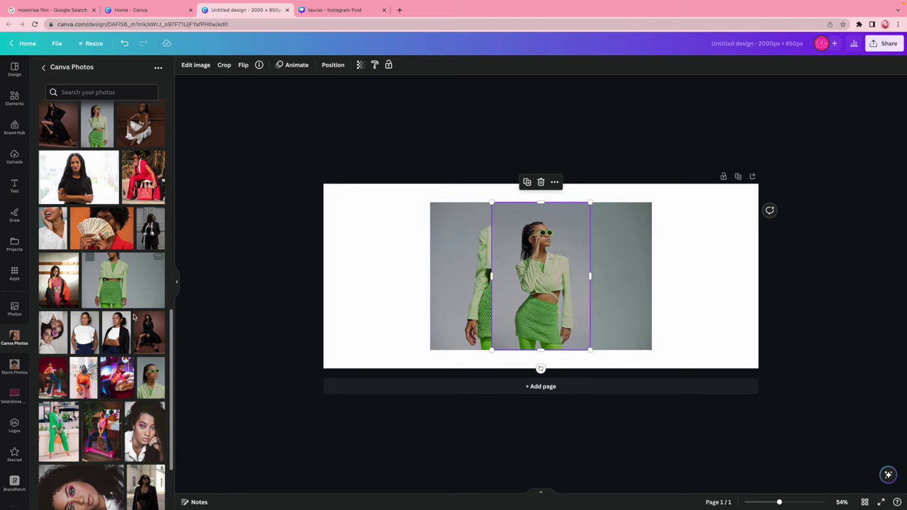
{"action": "scroll", "coordinate": [142, 321], "scroll_direction": "down", "scroll_amount": 3}
{"action": "scroll", "coordinate": [142, 321], "scroll_direction": "down", "scroll_amount": 10}
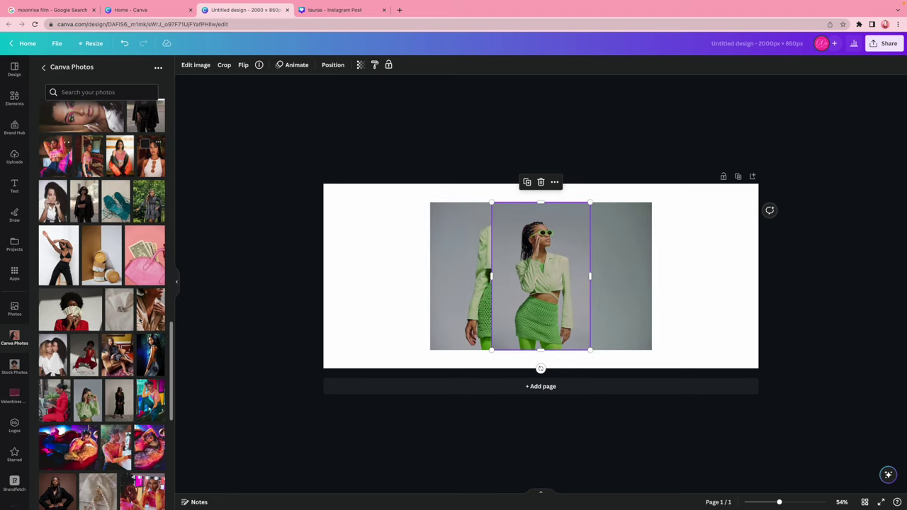
{"action": "scroll", "coordinate": [121, 311], "scroll_direction": "down", "scroll_amount": 6}
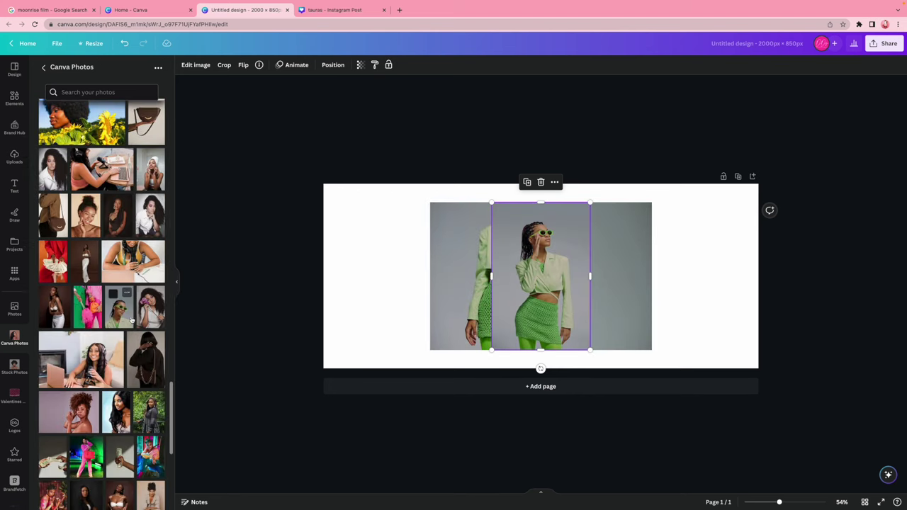
{"action": "scroll", "coordinate": [107, 301], "scroll_direction": "down", "scroll_amount": 10}
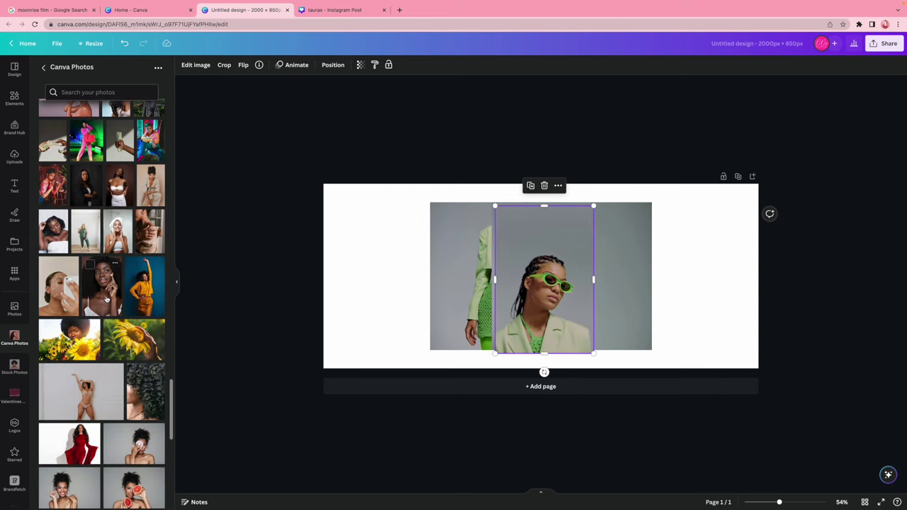
{"action": "scroll", "coordinate": [105, 305], "scroll_direction": "down", "scroll_amount": 2}
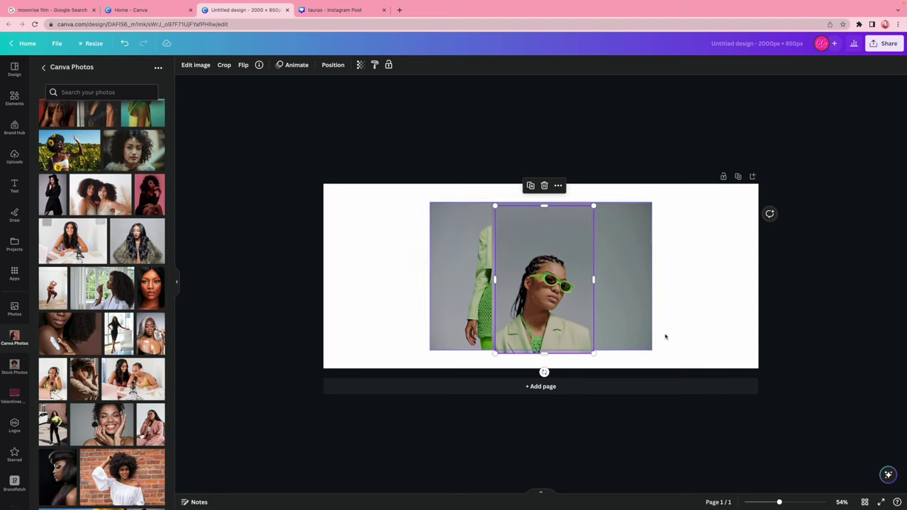
- Move the body and standing photos to the right half of the page and the sunglasses headshot to the left half
{"action": "left_click_drag", "start_coordinate": [731, 356], "coordinate": [604, 236]}
{"action": "left_click", "coordinate": [802, 281]}
{"action": "left_click_drag", "start_coordinate": [692, 279], "coordinate": [448, 279]}
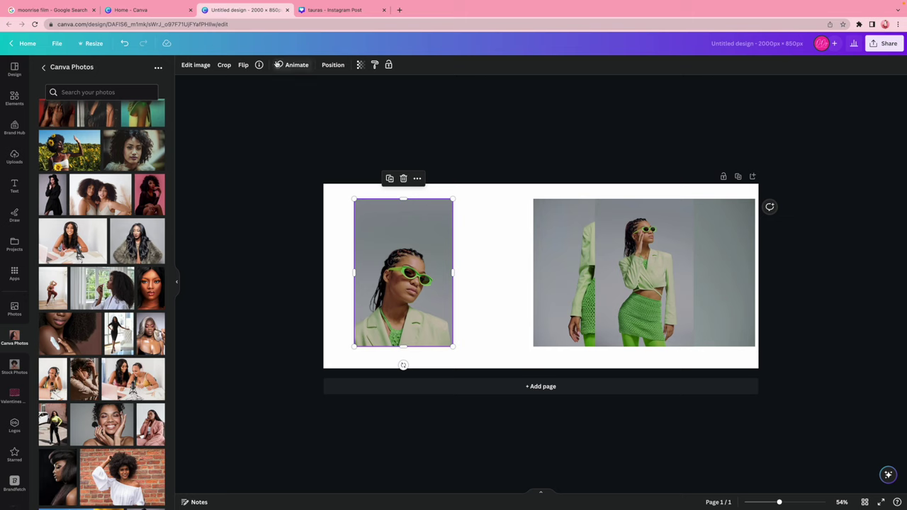
- View the headshot photo's information with all its keywords, and look at the contributor's other elements
{"action": "left_click", "coordinate": [259, 64]}
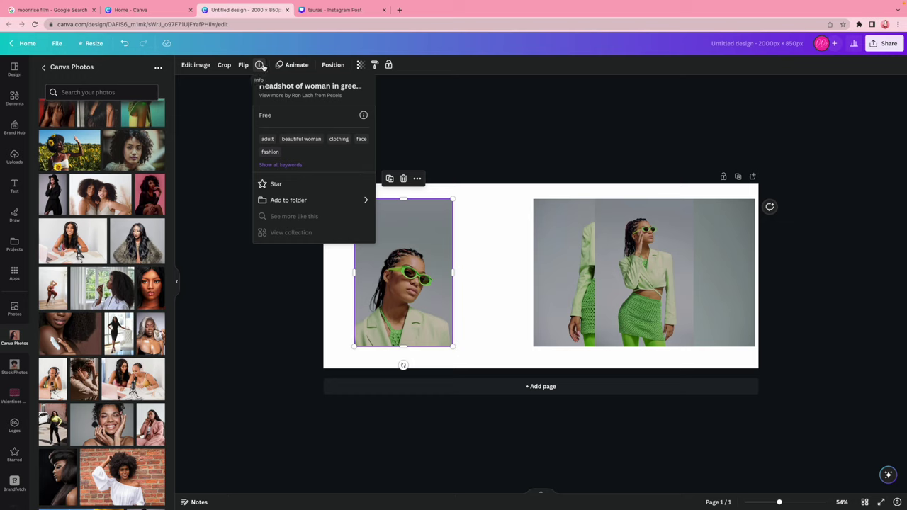
{"action": "left_click", "coordinate": [294, 165]}
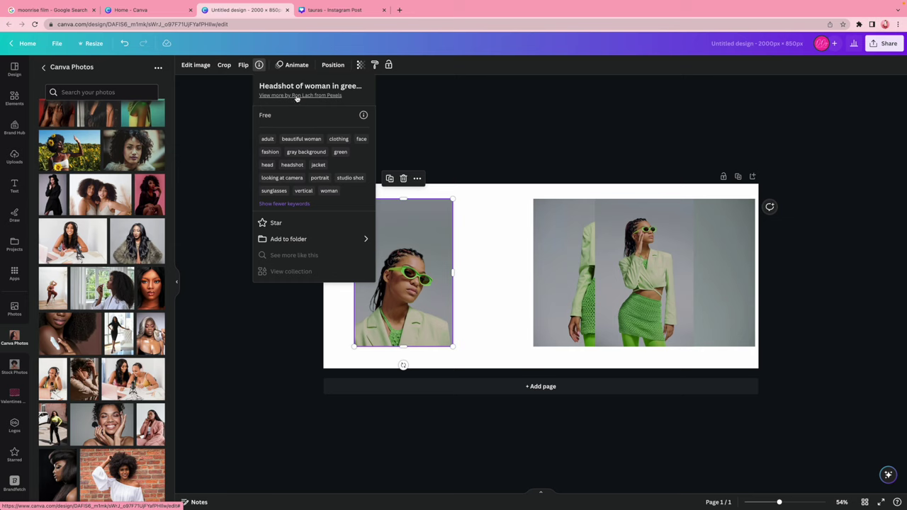
{"action": "left_click", "coordinate": [297, 95]}
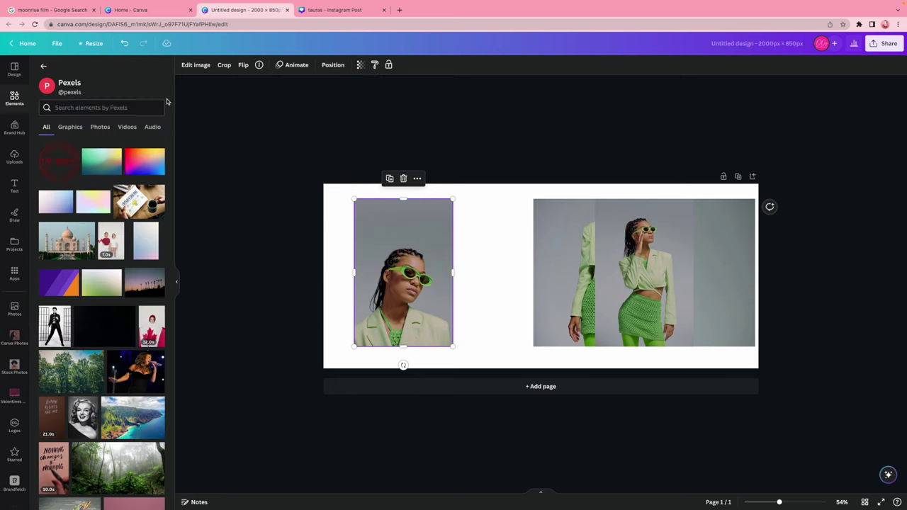
{"action": "left_click", "coordinate": [43, 66]}
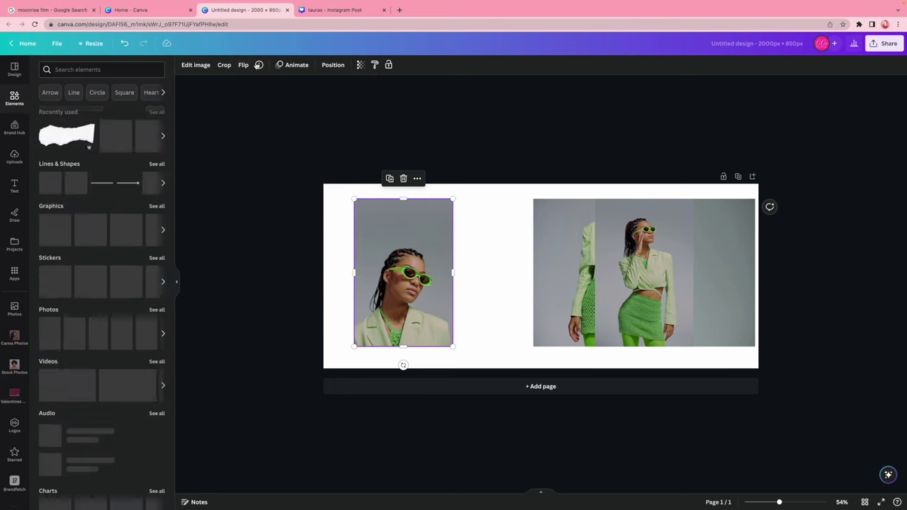
- Check the headshot's photographer credit and open the Pexels website in a new browser tab
{"action": "left_click", "coordinate": [259, 64]}
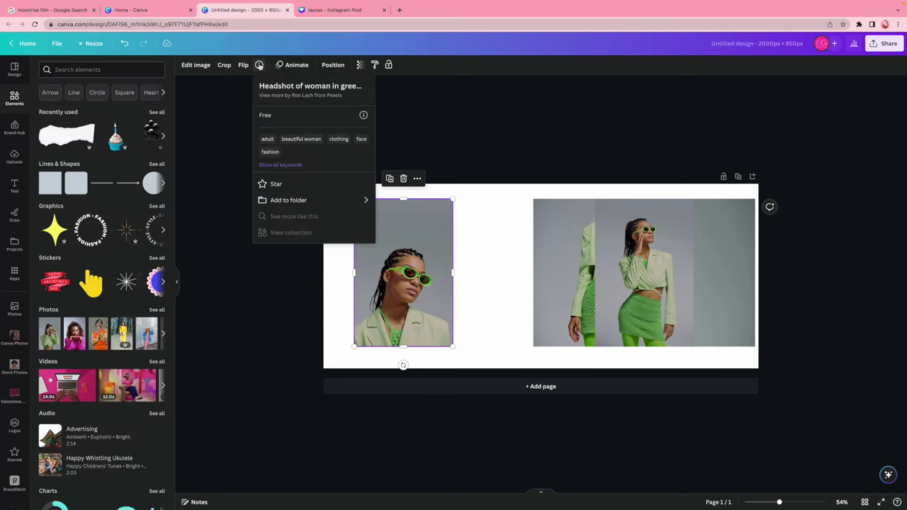
{"action": "left_click", "coordinate": [399, 10]}
{"action": "type", "text": "p"}
{"action": "key", "text": "Return"}
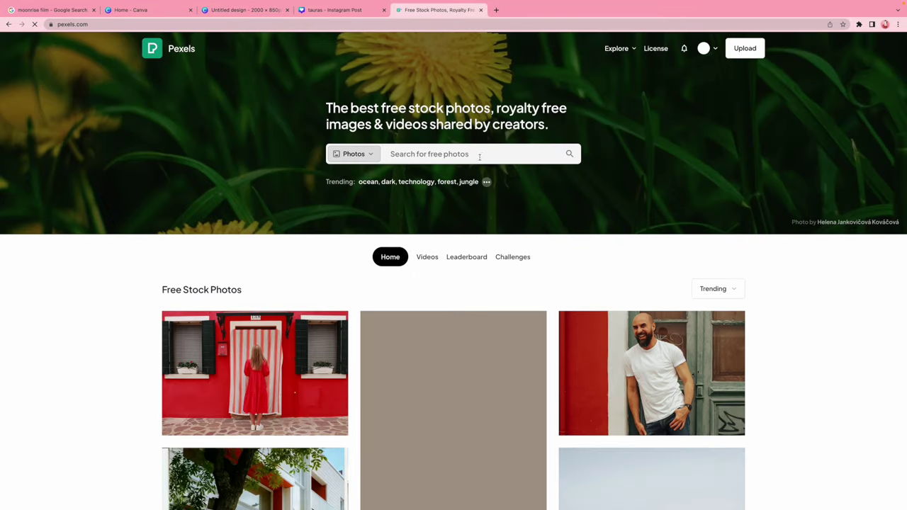
- Search Pexels photos for the photographer's name as credited in the Canva photo information
{"action": "left_click", "coordinate": [480, 155]}
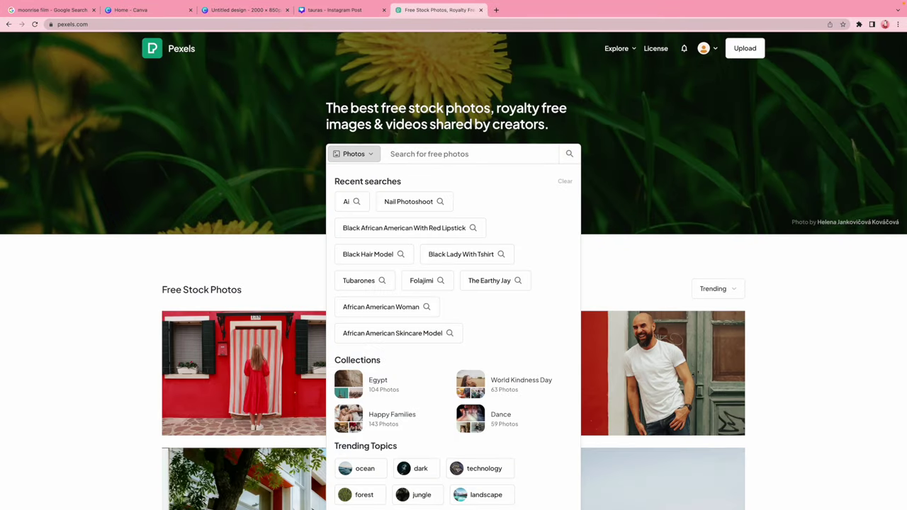
{"action": "type", "text": "ron"}
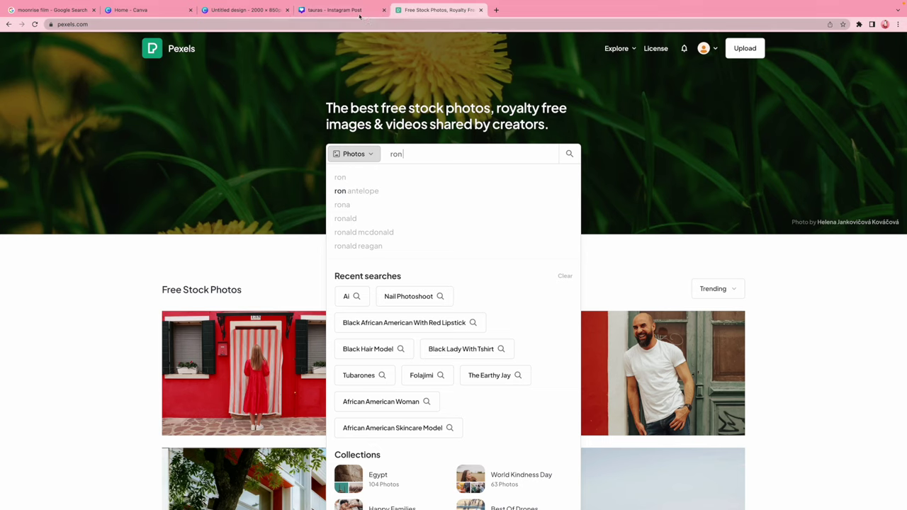
{"action": "left_click", "coordinate": [273, 10]}
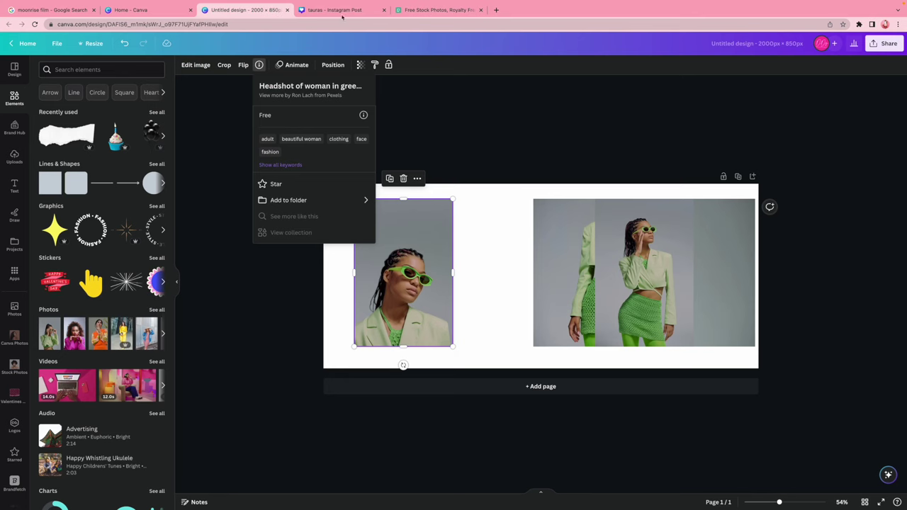
{"action": "left_click", "coordinate": [434, 10]}
{"action": "type", "text": "la"}
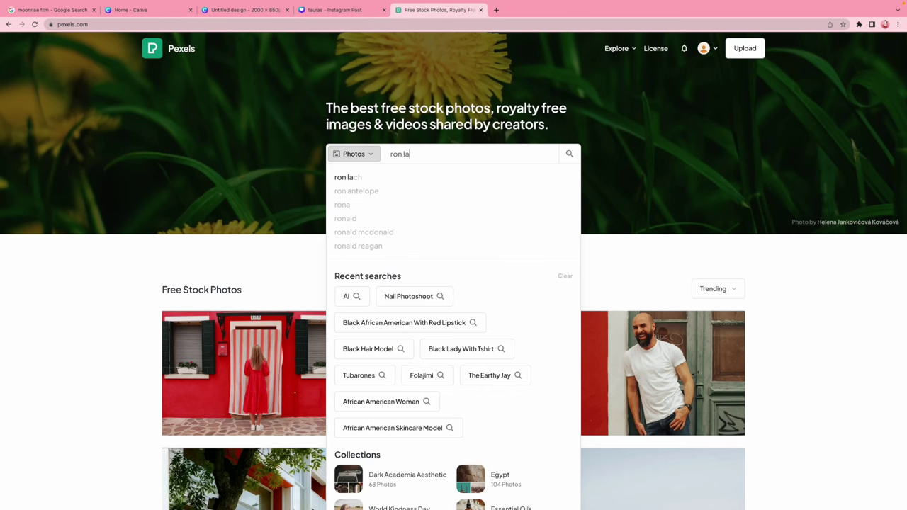
{"action": "type", "text": "ch"}
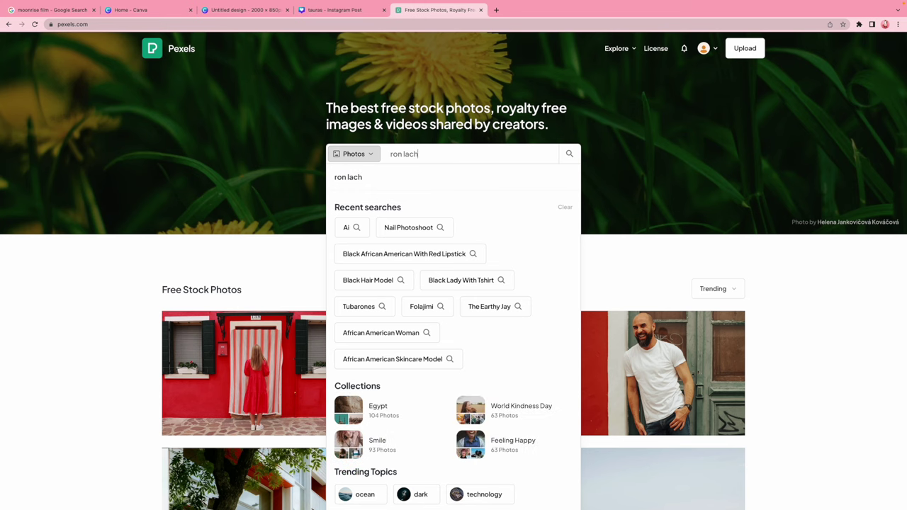
{"action": "scroll", "coordinate": [453, 202], "scroll_direction": "down", "scroll_amount": 3}
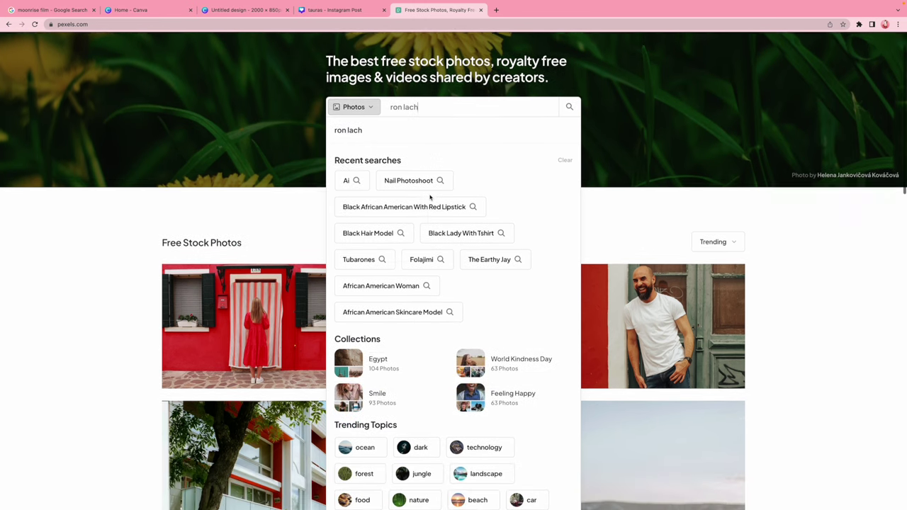
{"action": "scroll", "coordinate": [432, 199], "scroll_direction": "up", "scroll_amount": 2}
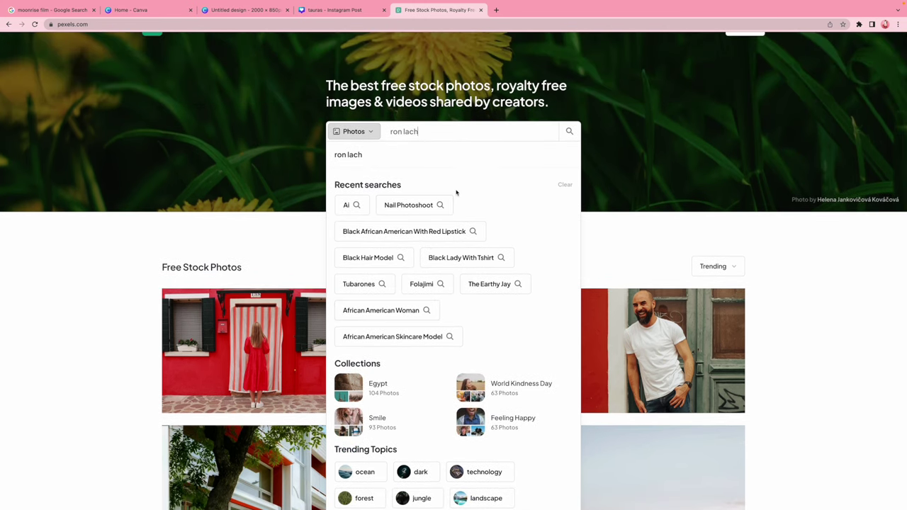
{"action": "left_click", "coordinate": [371, 133]}
{"action": "left_click", "coordinate": [432, 131]}
{"action": "key", "text": "Return"}
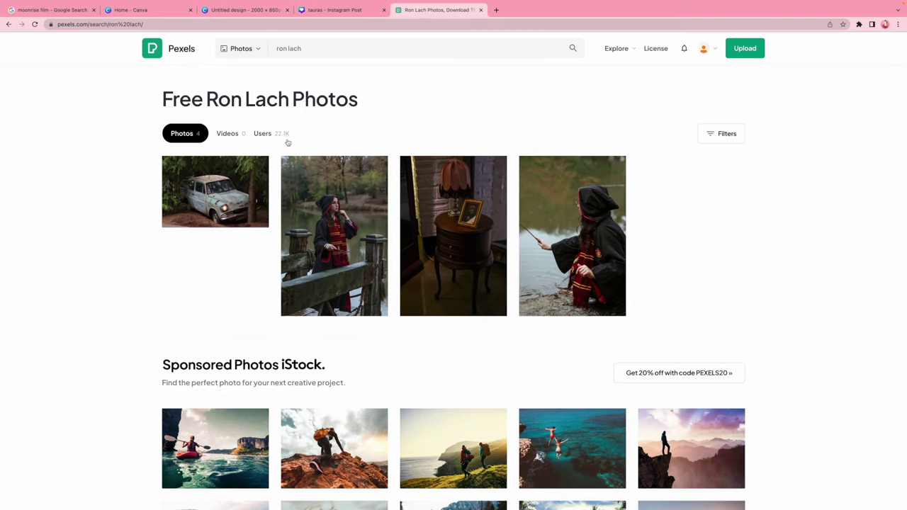
- Open the photographer's profile from the Pexels user results and look through their photo gallery for more shots of the model
{"action": "left_click", "coordinate": [272, 134]}
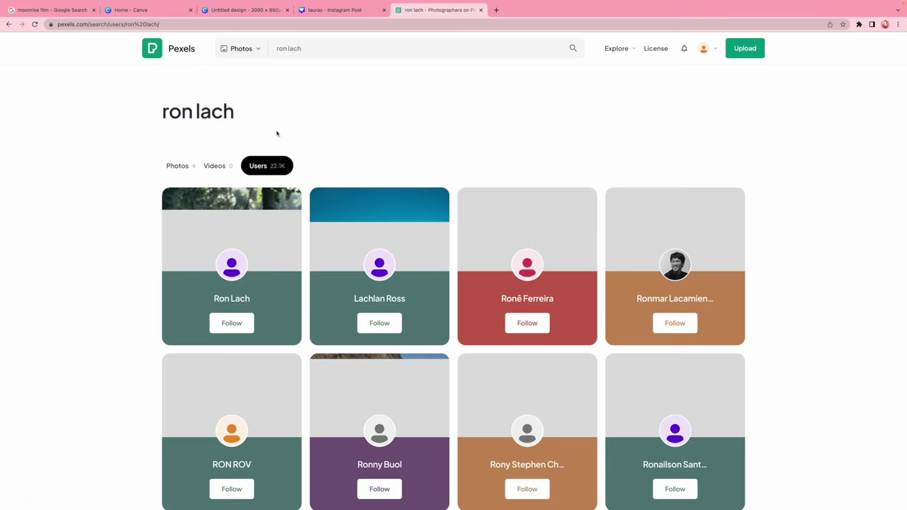
{"action": "left_click", "coordinate": [261, 251]}
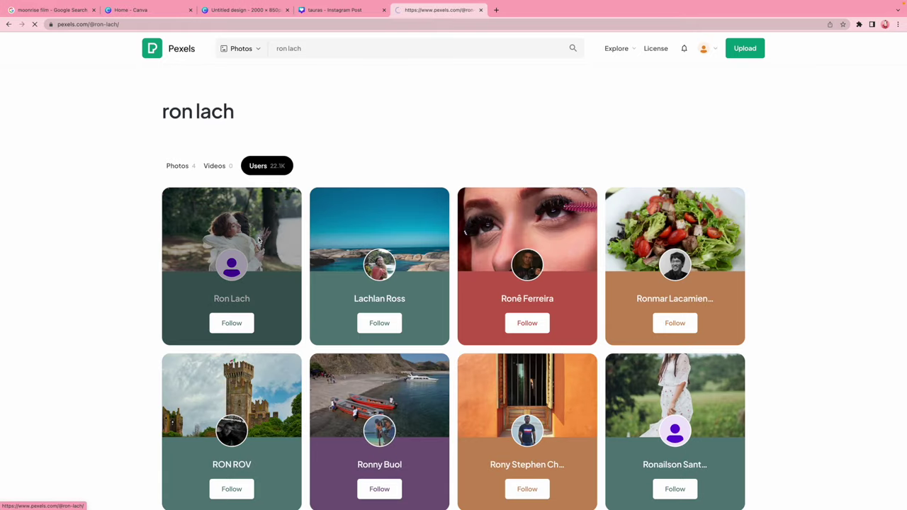
{"action": "scroll", "coordinate": [384, 266], "scroll_direction": "down", "scroll_amount": 15}
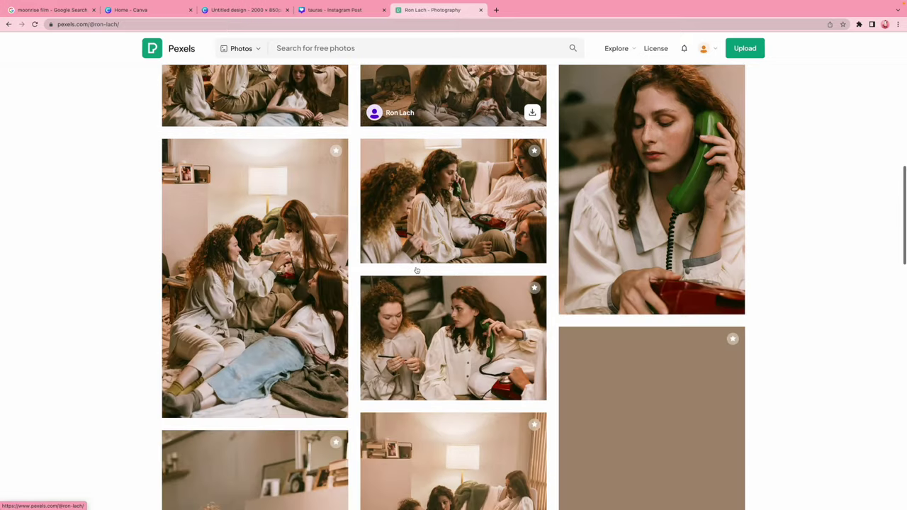
{"action": "scroll", "coordinate": [495, 246], "scroll_direction": "down", "scroll_amount": 15}
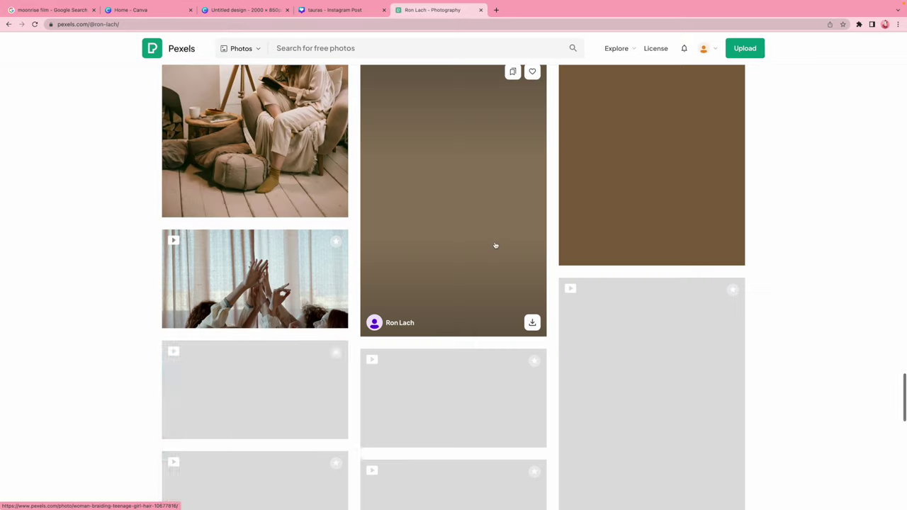
{"action": "scroll", "coordinate": [495, 246], "scroll_direction": "down", "scroll_amount": 15}
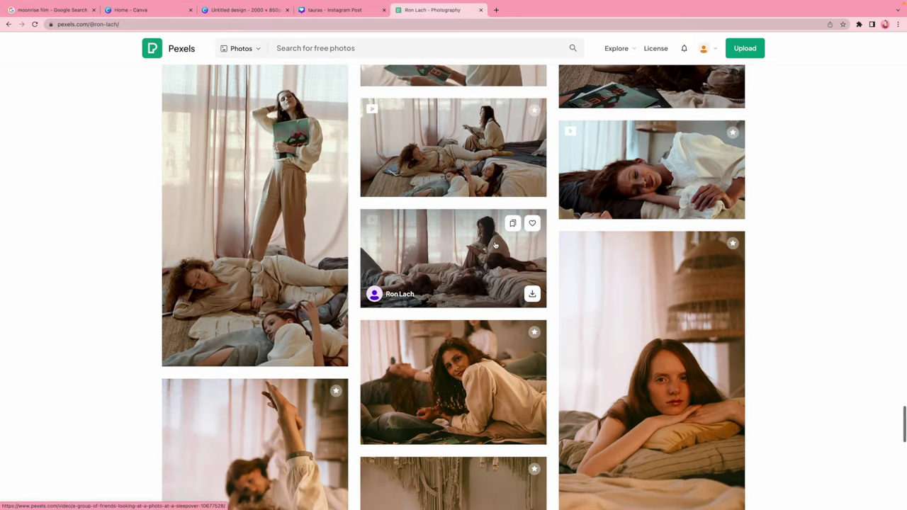
{"action": "scroll", "coordinate": [495, 245], "scroll_direction": "down", "scroll_amount": 15}
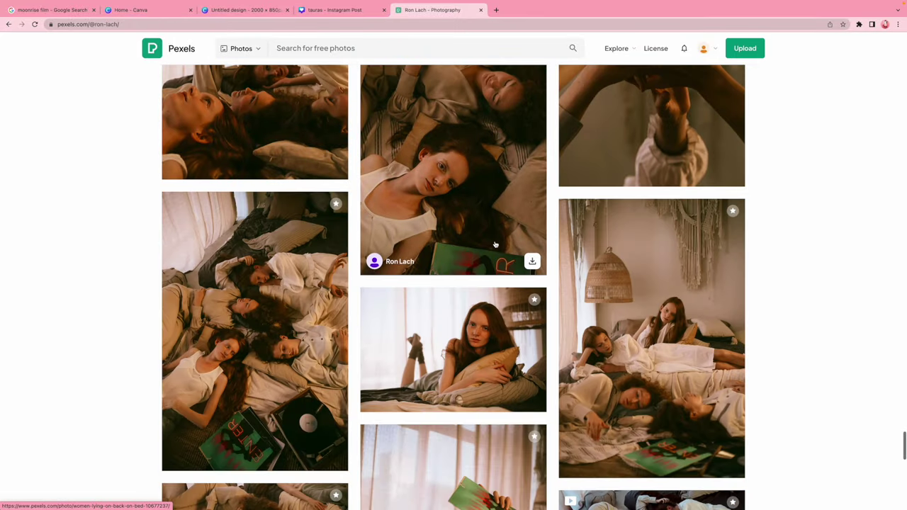
{"action": "scroll", "coordinate": [495, 244], "scroll_direction": "down", "scroll_amount": 15}
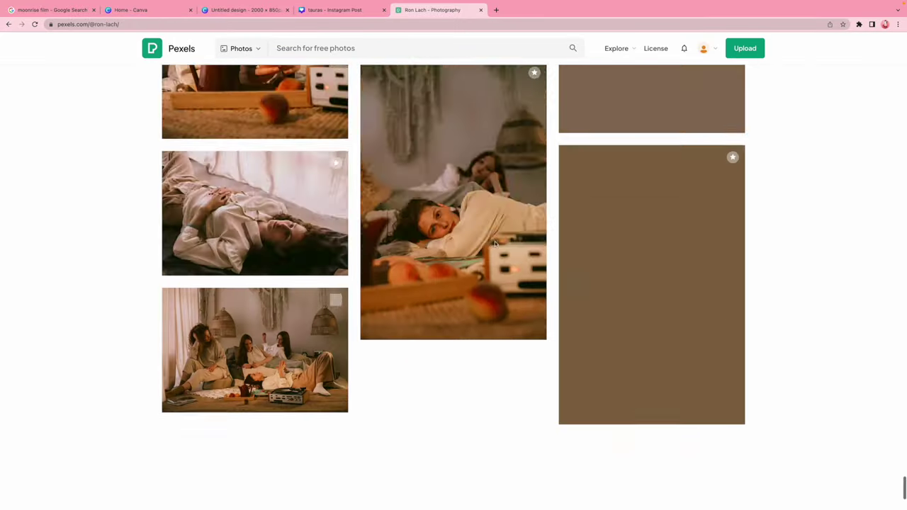
{"action": "scroll", "coordinate": [495, 243], "scroll_direction": "down", "scroll_amount": 15}
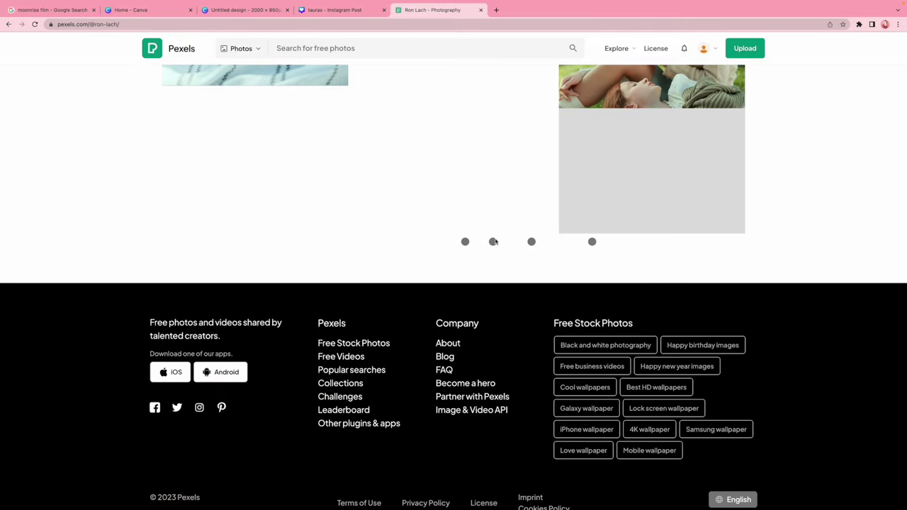
{"action": "scroll", "coordinate": [495, 241], "scroll_direction": "down", "scroll_amount": 5}
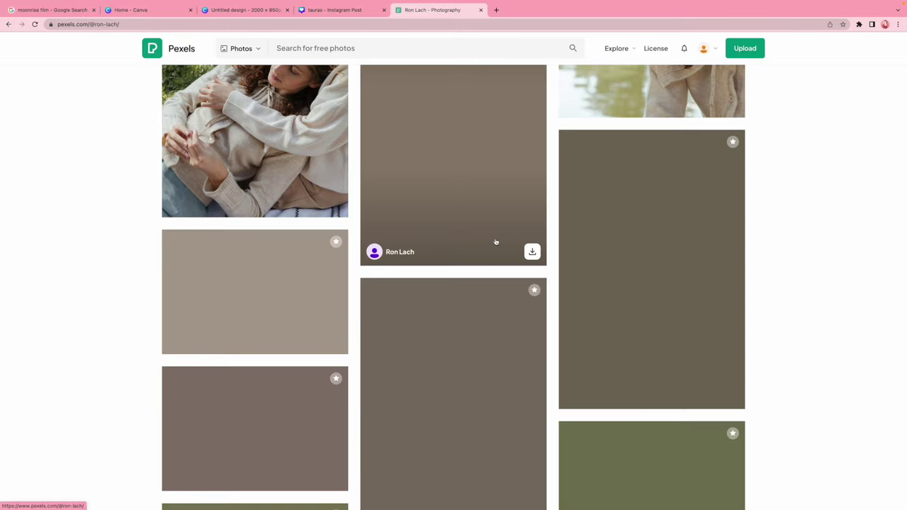
{"action": "scroll", "coordinate": [495, 241], "scroll_direction": "down", "scroll_amount": 10}
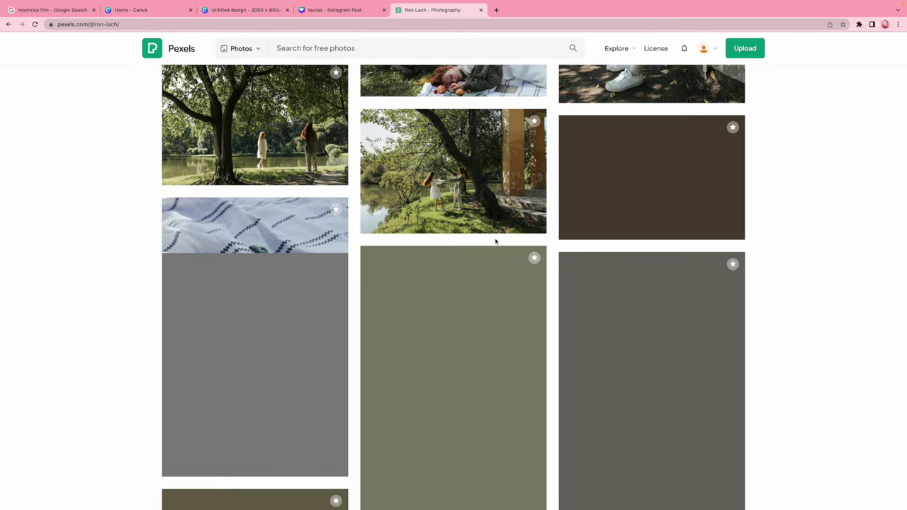
{"action": "scroll", "coordinate": [495, 242], "scroll_direction": "down", "scroll_amount": 10}
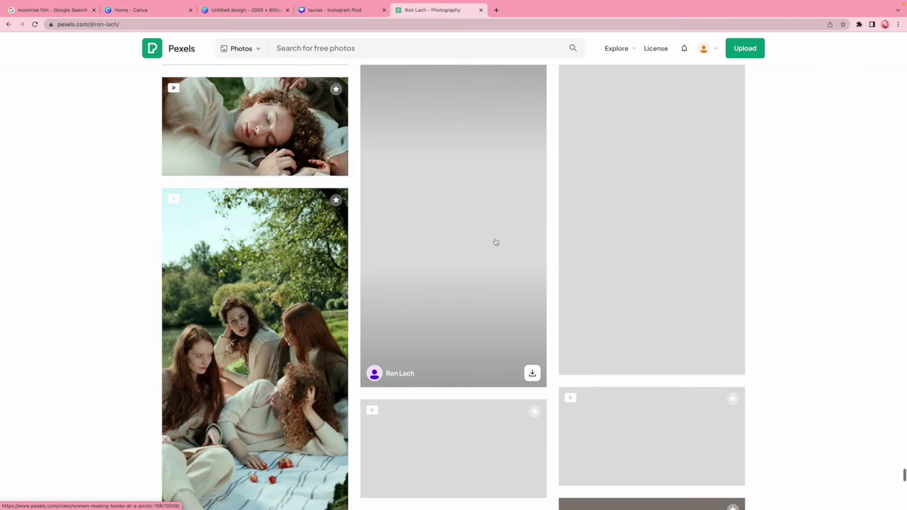
{"action": "scroll", "coordinate": [495, 242], "scroll_direction": "down", "scroll_amount": 10}
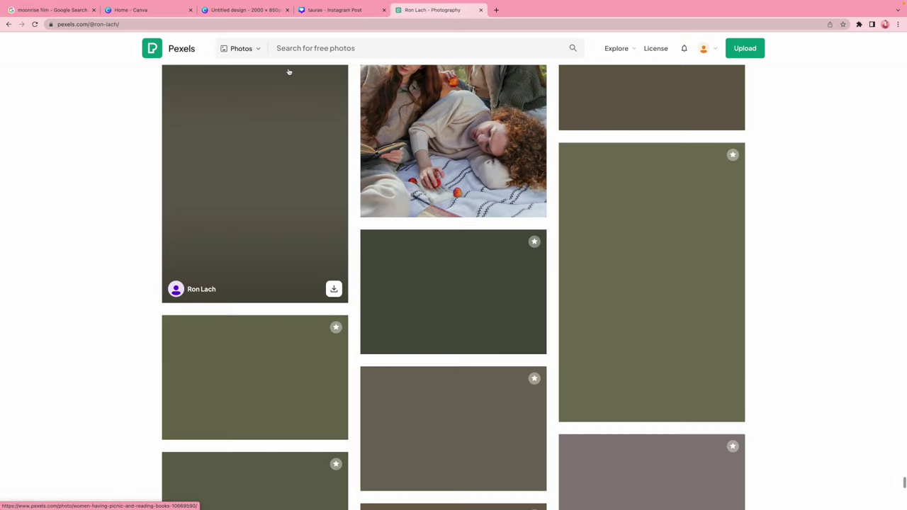
- Search Pexels photos for "green glasses model" and look through the results for the same model
{"action": "left_click", "coordinate": [355, 48]}
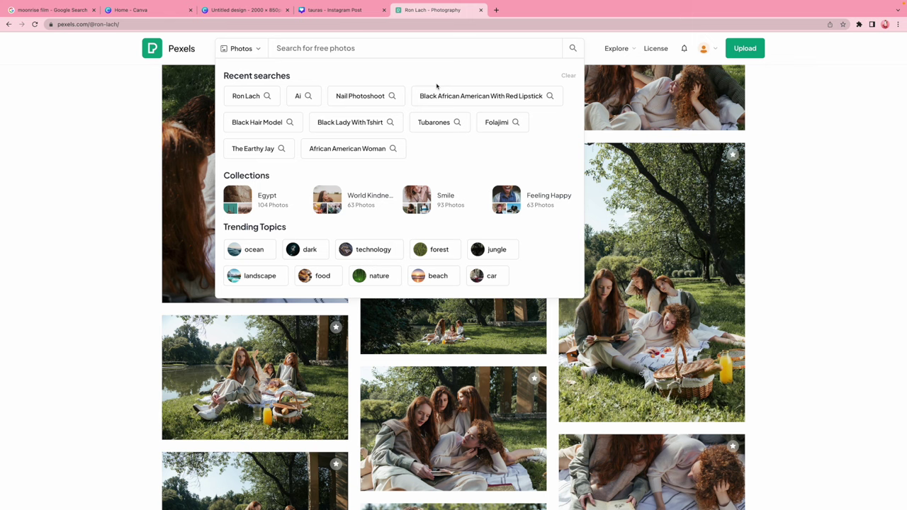
{"action": "type", "text": "green"}
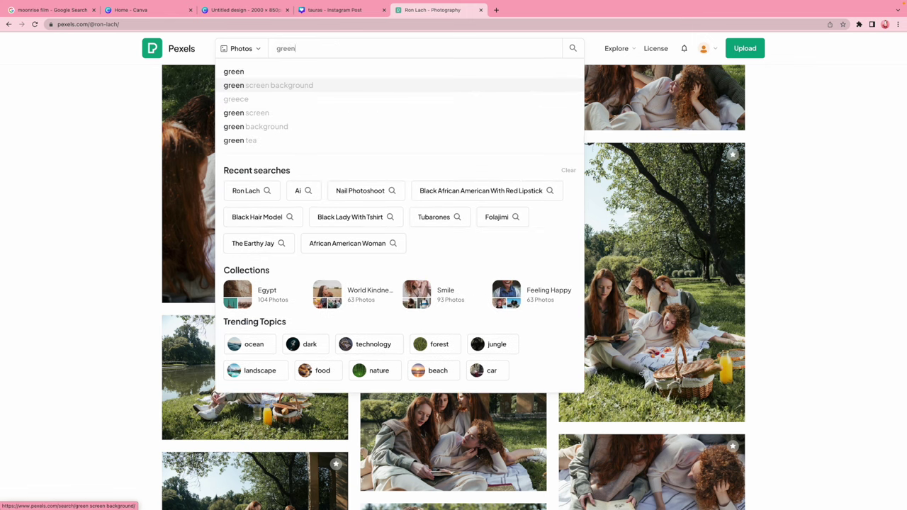
{"action": "type", "text": " glasses m"}
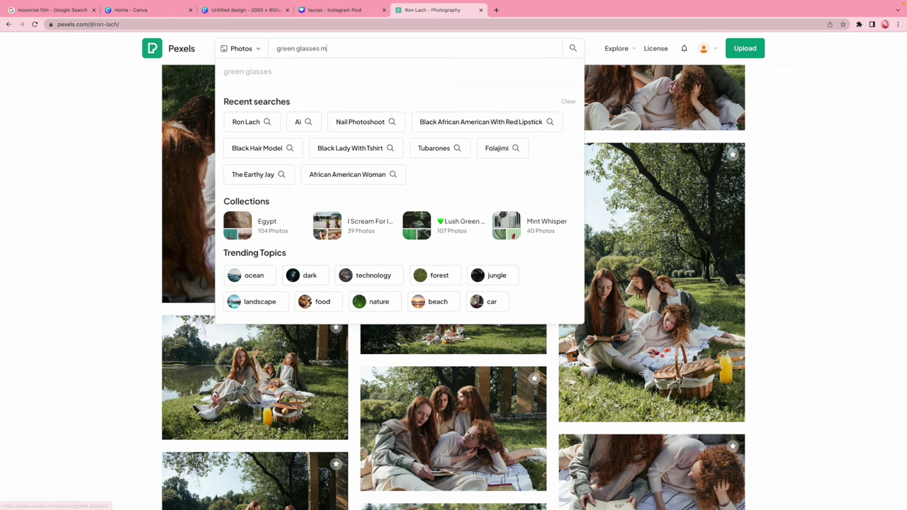
{"action": "type", "text": "odel \\"}
{"action": "key", "text": "Return"}
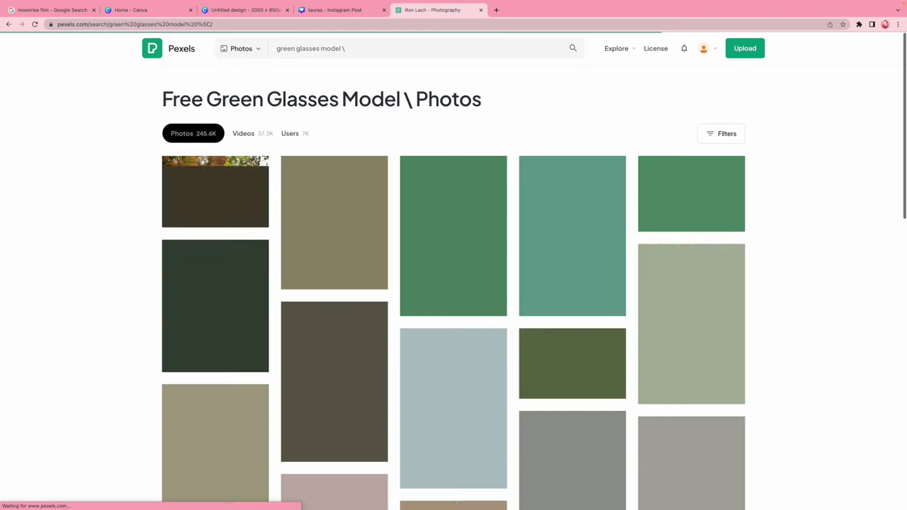
{"action": "left_click", "coordinate": [369, 51]}
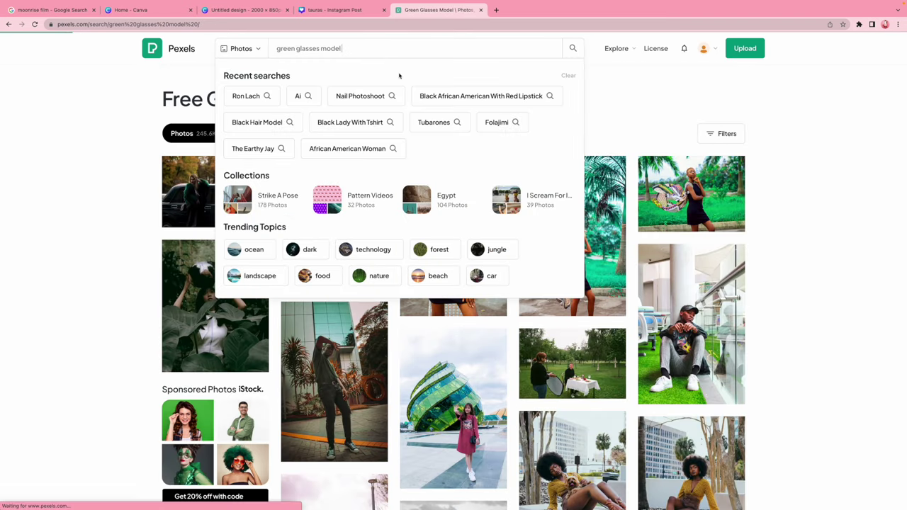
{"action": "key", "text": "Return"}
{"action": "scroll", "coordinate": [415, 194], "scroll_direction": "down", "scroll_amount": 15}
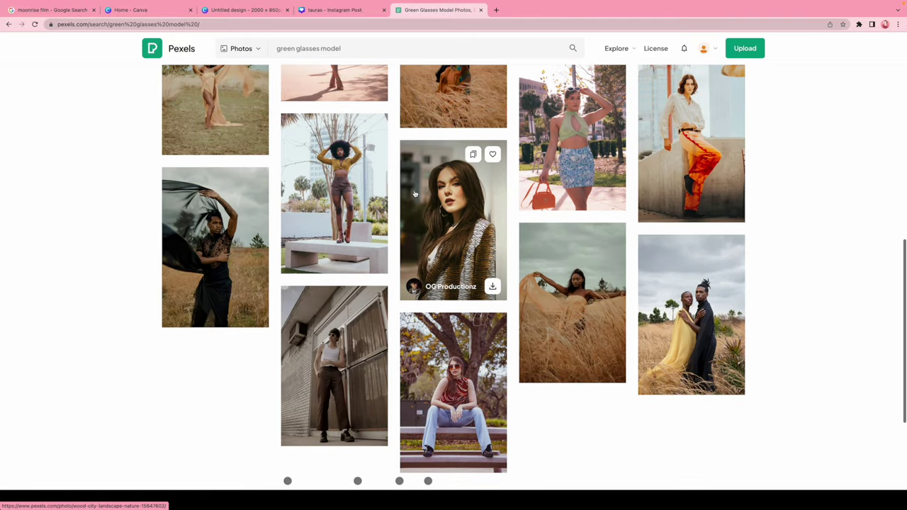
{"action": "scroll", "coordinate": [415, 194], "scroll_direction": "down", "scroll_amount": 6}
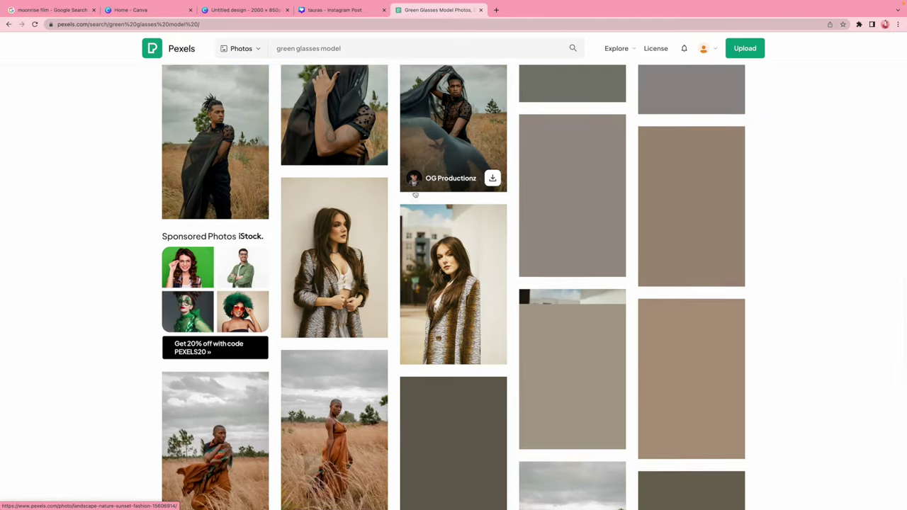
{"action": "scroll", "coordinate": [415, 195], "scroll_direction": "down", "scroll_amount": 15}
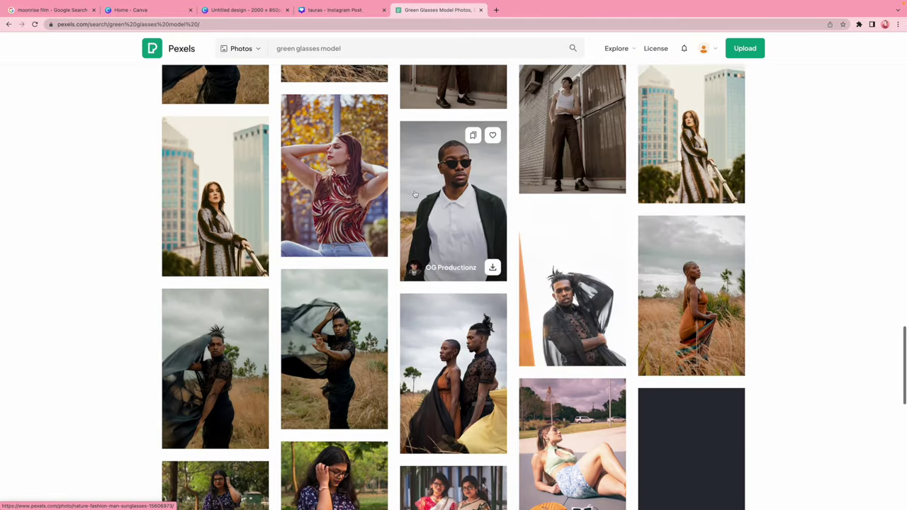
{"action": "scroll", "coordinate": [414, 197], "scroll_direction": "down", "scroll_amount": 15}
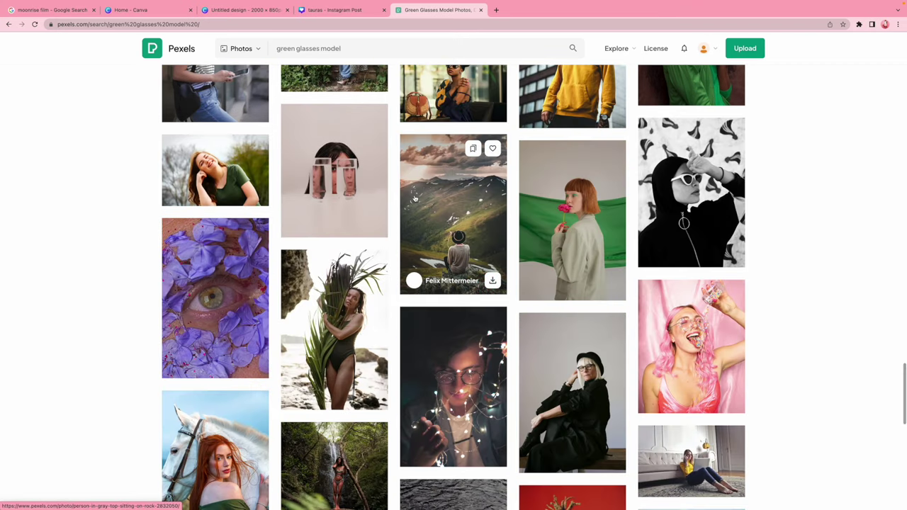
{"action": "scroll", "coordinate": [415, 197], "scroll_direction": "down", "scroll_amount": 15}
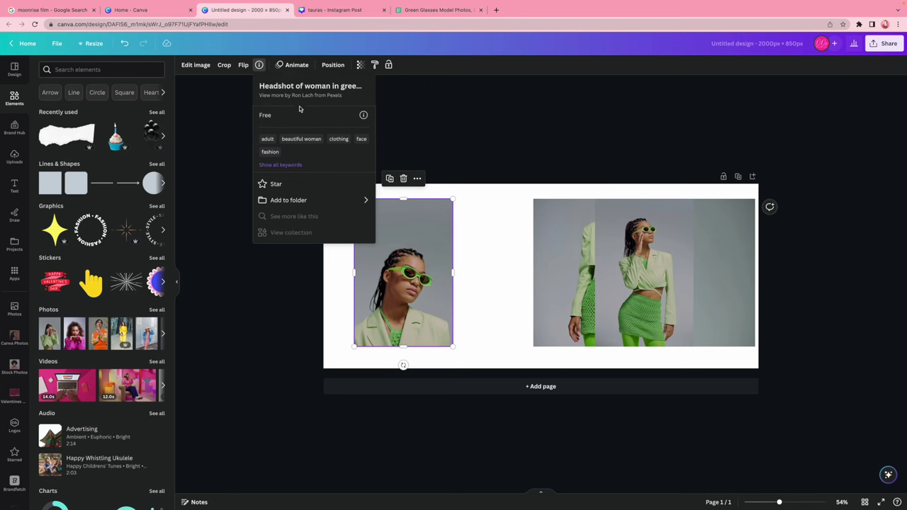
- Back in the Canva design, show all of the headshot's keywords and search photos by the keyword "beautiful woman"
{"action": "left_click", "coordinate": [278, 165]}
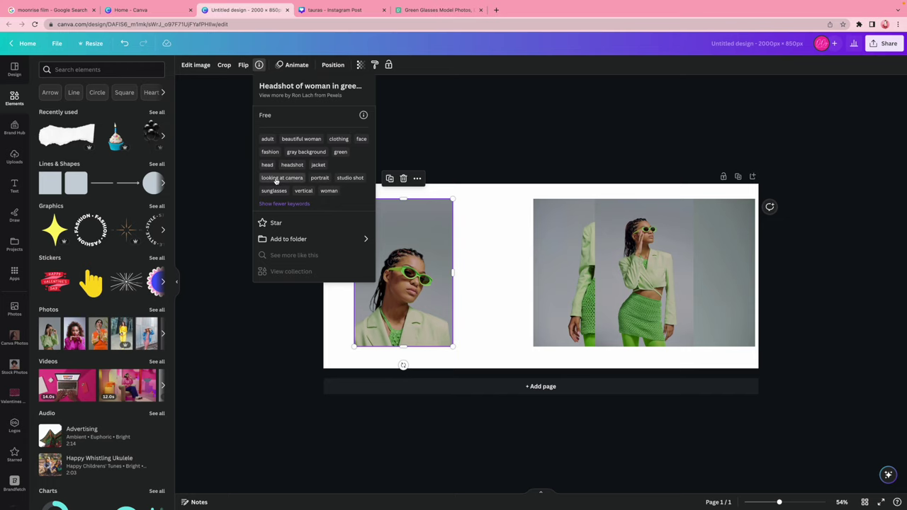
{"action": "left_click", "coordinate": [300, 139]}
{"action": "left_click", "coordinate": [116, 72]}
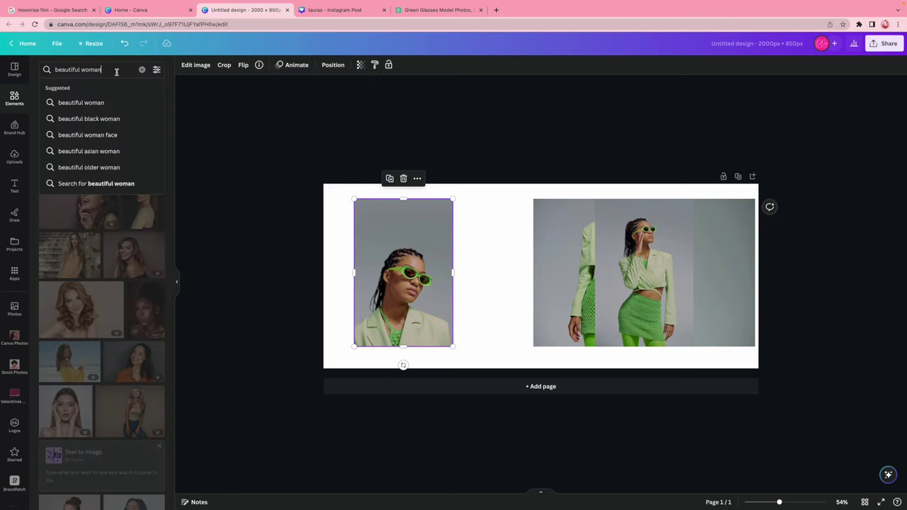
{"action": "left_click", "coordinate": [331, 155]}
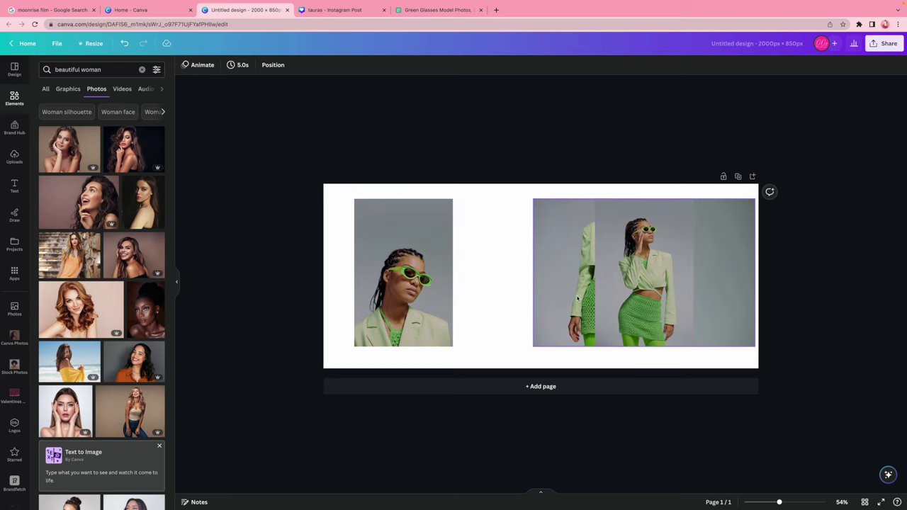
- Add a second page and move the headshot, standing and body photos from the first page onto it
{"action": "left_click", "coordinate": [625, 386]}
{"action": "left_click_drag", "start_coordinate": [389, 190], "coordinate": [432, 368]}
{"action": "left_click_drag", "start_coordinate": [643, 151], "coordinate": [543, 368]}
{"action": "left_click_drag", "start_coordinate": [666, 178], "coordinate": [655, 365]}
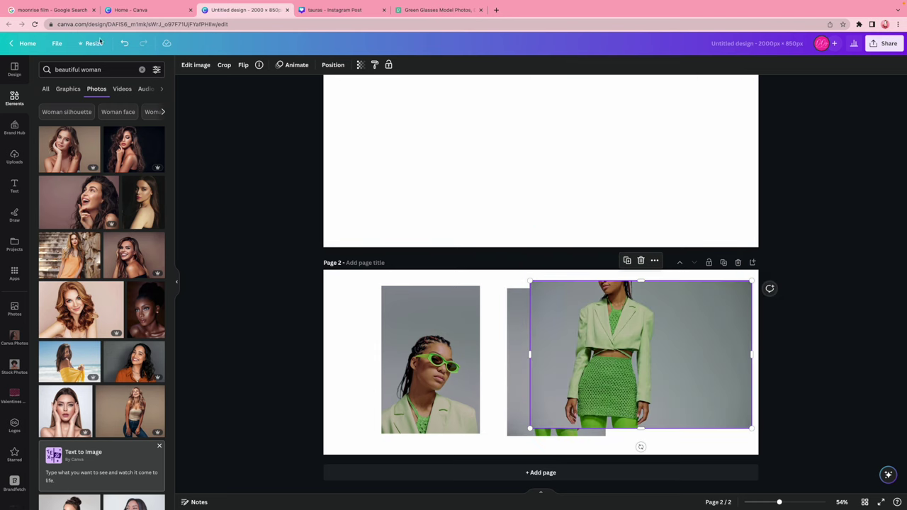
- Open the Canva Photos folder and look through its saved model photos
{"action": "left_click", "coordinate": [6, 343]}
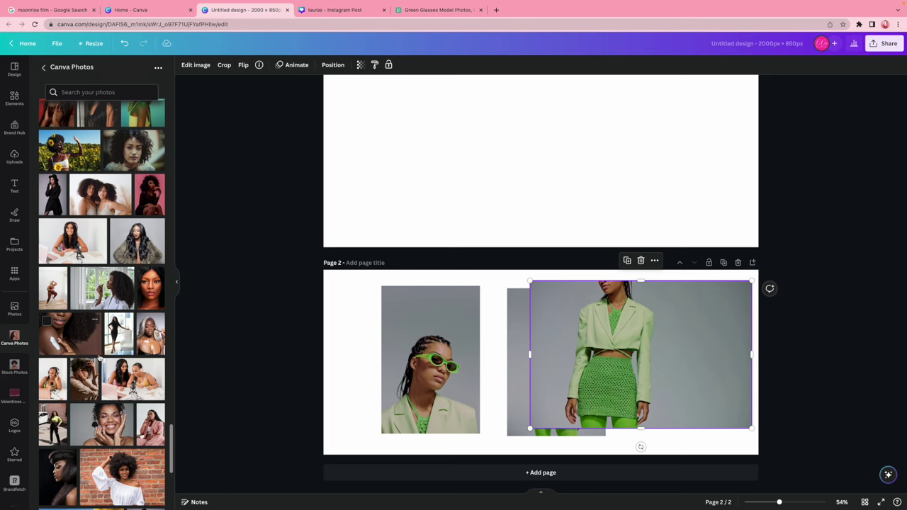
{"action": "scroll", "coordinate": [107, 358], "scroll_direction": "down", "scroll_amount": 10}
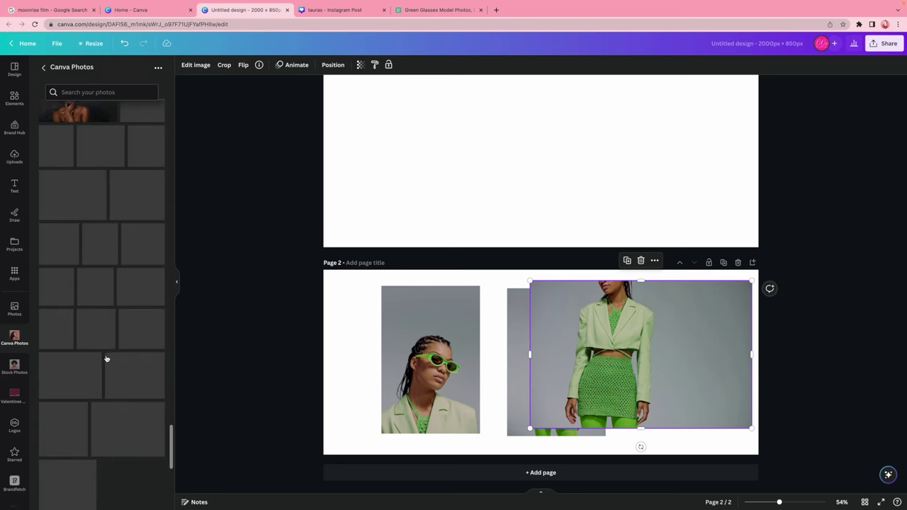
{"action": "scroll", "coordinate": [106, 357], "scroll_direction": "down", "scroll_amount": 5}
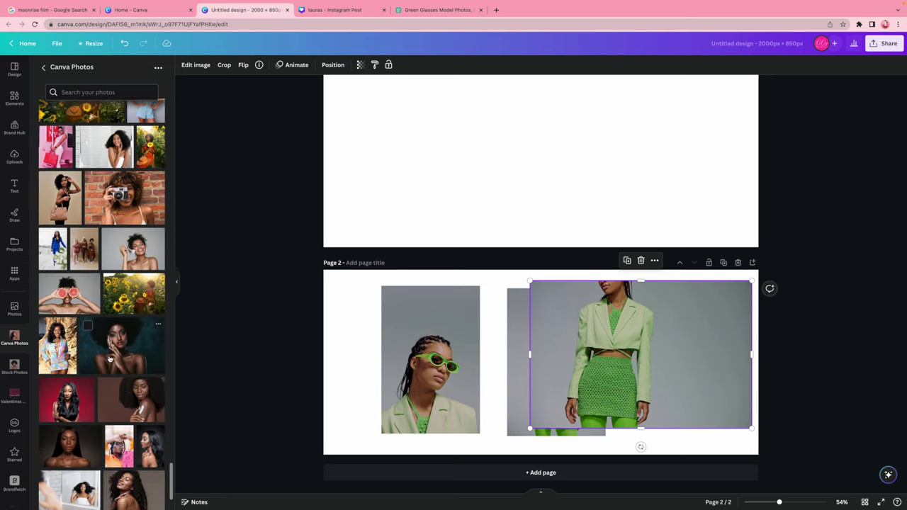
{"action": "scroll", "coordinate": [109, 359], "scroll_direction": "down", "scroll_amount": 5}
{"action": "scroll", "coordinate": [108, 358], "scroll_direction": "down", "scroll_amount": 5}
{"action": "scroll", "coordinate": [110, 359], "scroll_direction": "down", "scroll_amount": 5}
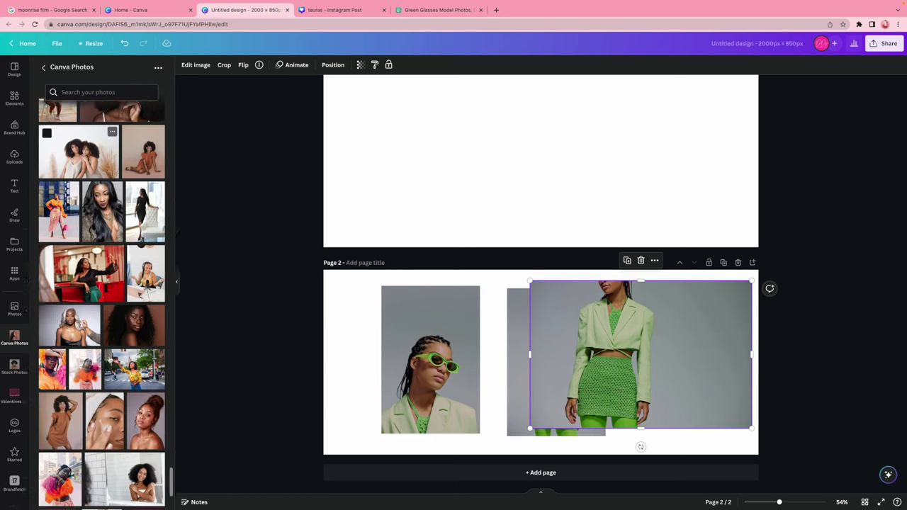
{"action": "scroll", "coordinate": [110, 365], "scroll_direction": "down", "scroll_amount": 3}
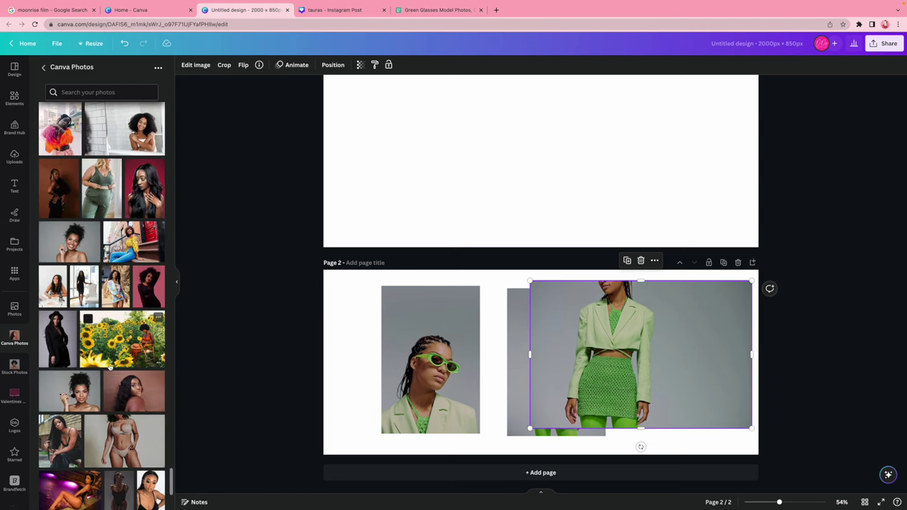
{"action": "scroll", "coordinate": [110, 366], "scroll_direction": "down", "scroll_amount": 4}
{"action": "scroll", "coordinate": [110, 363], "scroll_direction": "up", "scroll_amount": 10}
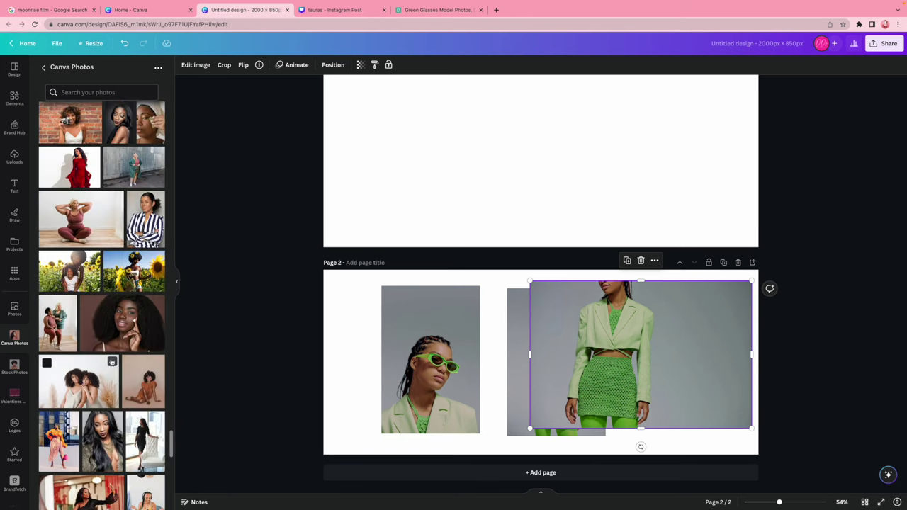
{"action": "scroll", "coordinate": [107, 362], "scroll_direction": "up", "scroll_amount": 10}
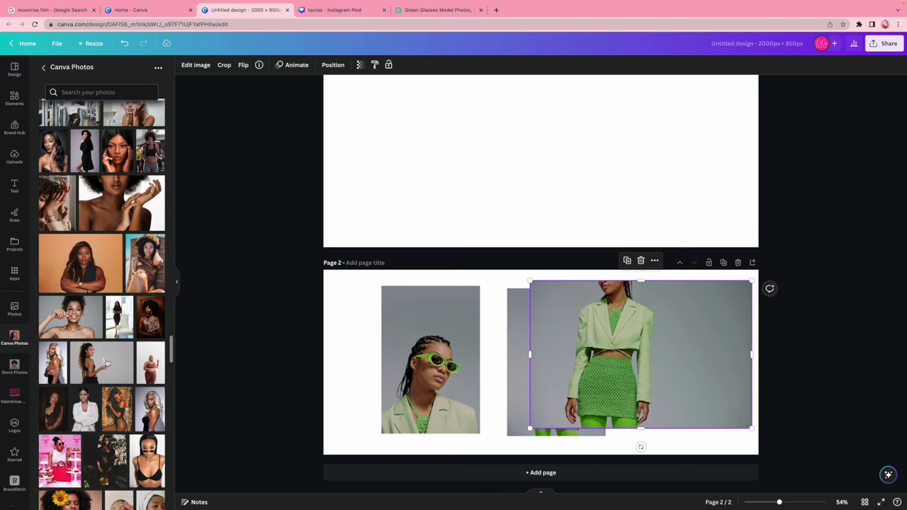
{"action": "scroll", "coordinate": [106, 363], "scroll_direction": "up", "scroll_amount": 8}
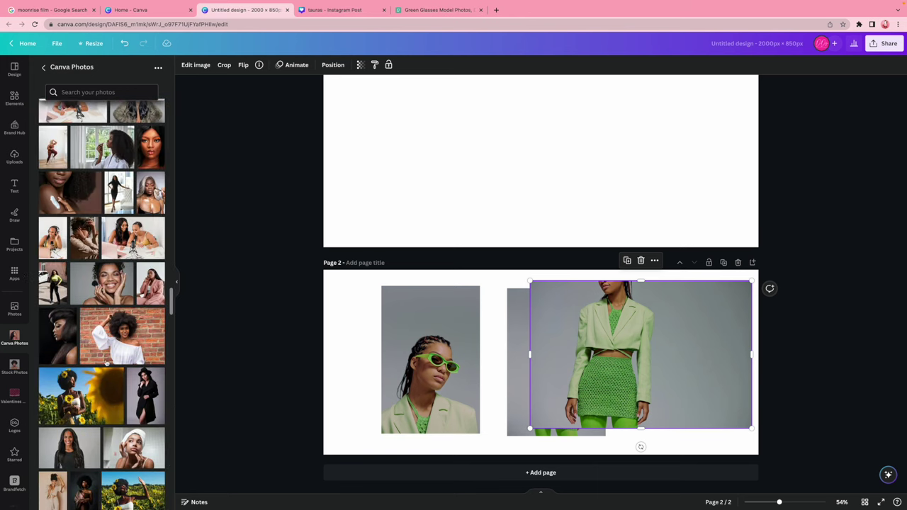
{"action": "scroll", "coordinate": [106, 363], "scroll_direction": "up", "scroll_amount": 10}
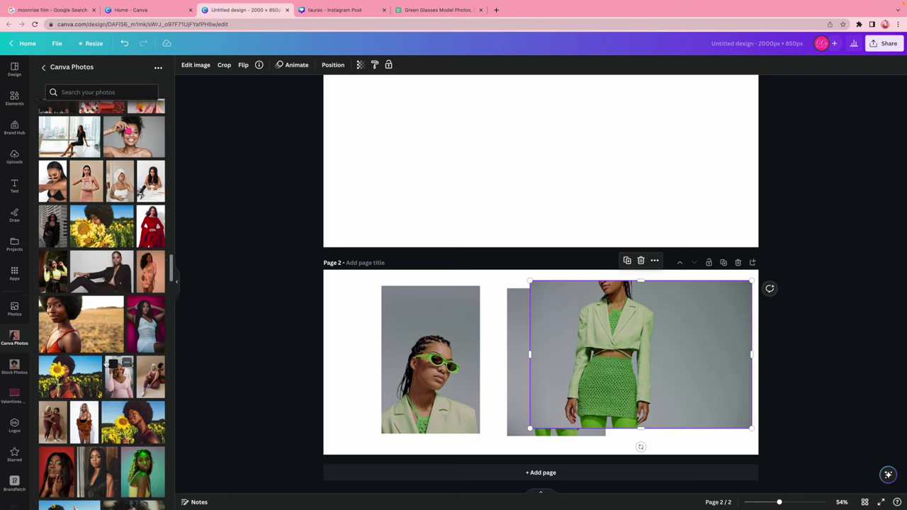
- Add the photo of the same model holding her green glasses with both hands from the Canva Photos folder to the second page
{"action": "scroll", "coordinate": [107, 362], "scroll_direction": "up", "scroll_amount": 8}
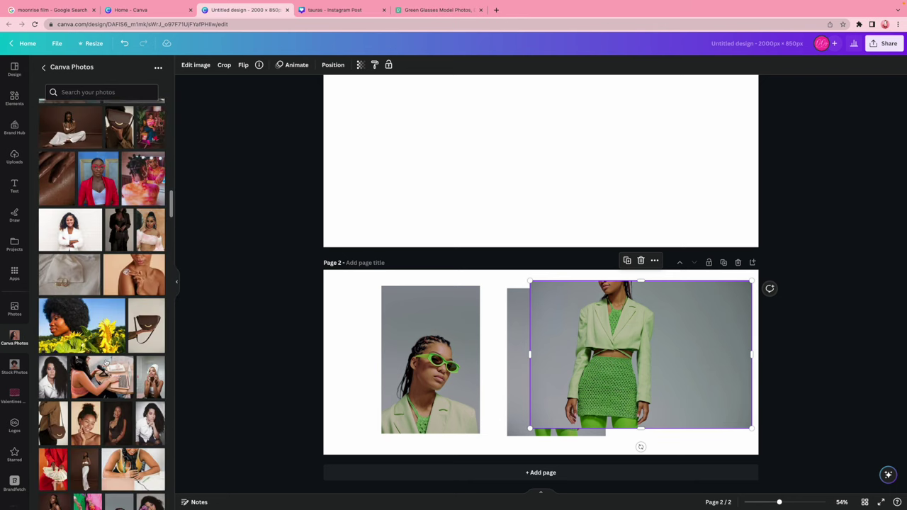
{"action": "scroll", "coordinate": [106, 362], "scroll_direction": "up", "scroll_amount": 10}
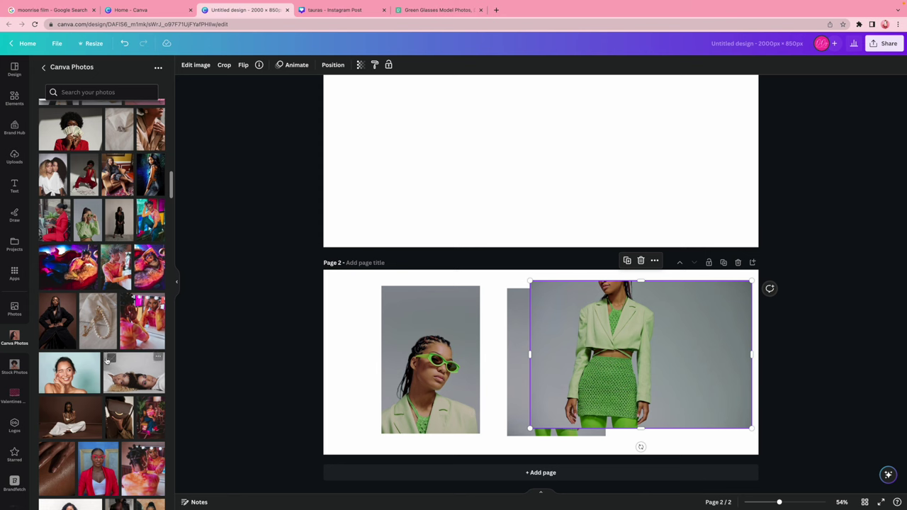
{"action": "scroll", "coordinate": [103, 361], "scroll_direction": "down", "scroll_amount": 1}
{"action": "left_click", "coordinate": [84, 460]}
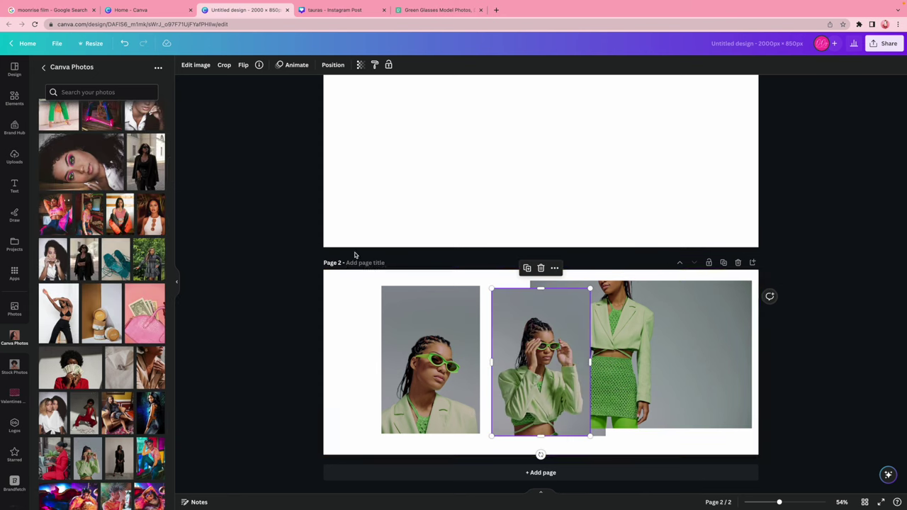
{"action": "left_click", "coordinate": [390, 216]}
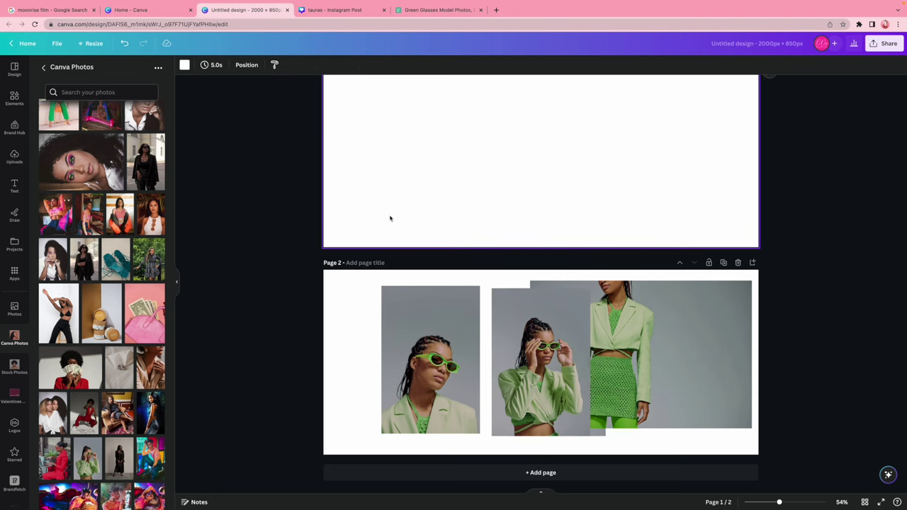
- Arrange the four model photos side by side across the second page
{"action": "scroll", "coordinate": [393, 218], "scroll_direction": "up", "scroll_amount": 1}
{"action": "left_click_drag", "start_coordinate": [430, 394], "coordinate": [393, 394]}
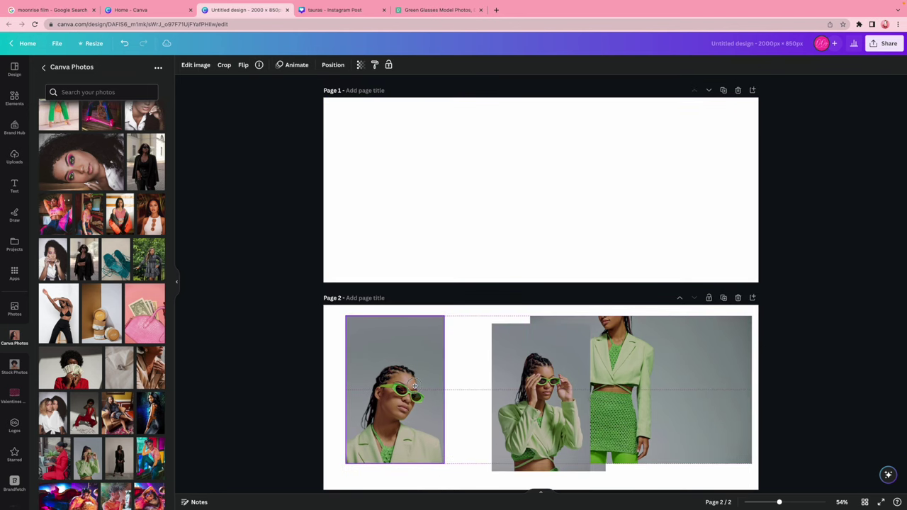
{"action": "left_click_drag", "start_coordinate": [510, 397], "coordinate": [441, 397]}
{"action": "left_click_drag", "start_coordinate": [593, 371], "coordinate": [677, 370]}
{"action": "left_click", "coordinate": [588, 367]}
{"action": "left_click_drag", "start_coordinate": [385, 367], "coordinate": [370, 367]}
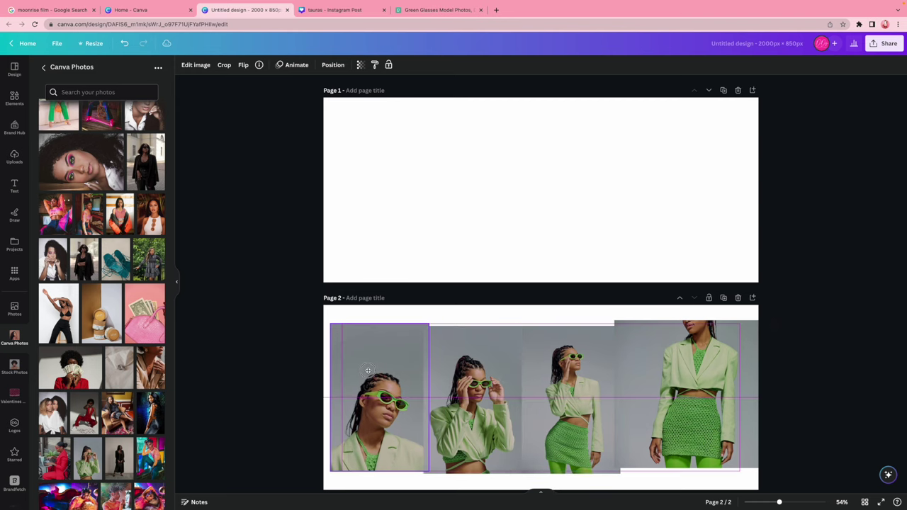
- Try greens from the photo colors as the first page's background and keep the vivid green from the third photo's palette
{"action": "left_click", "coordinate": [423, 241]}
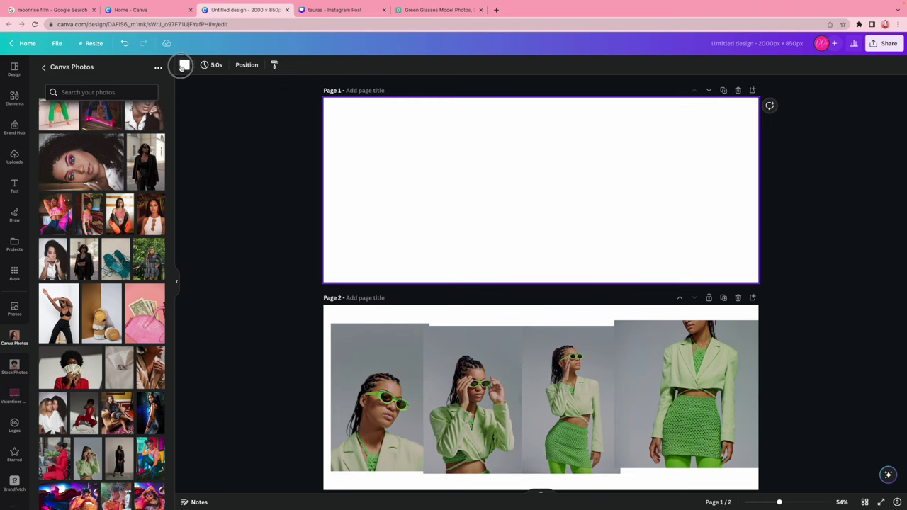
{"action": "left_click", "coordinate": [183, 65]}
{"action": "scroll", "coordinate": [80, 222], "scroll_direction": "down", "scroll_amount": 5}
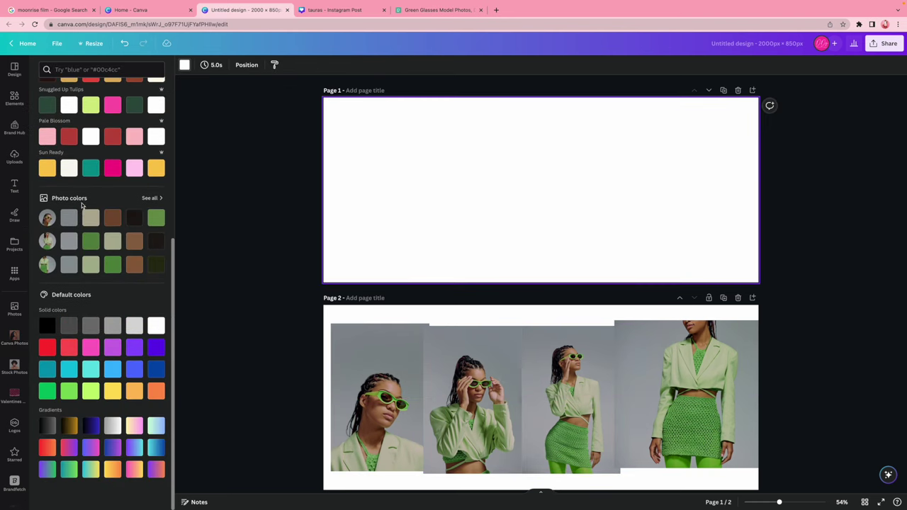
{"action": "left_click", "coordinate": [91, 241]}
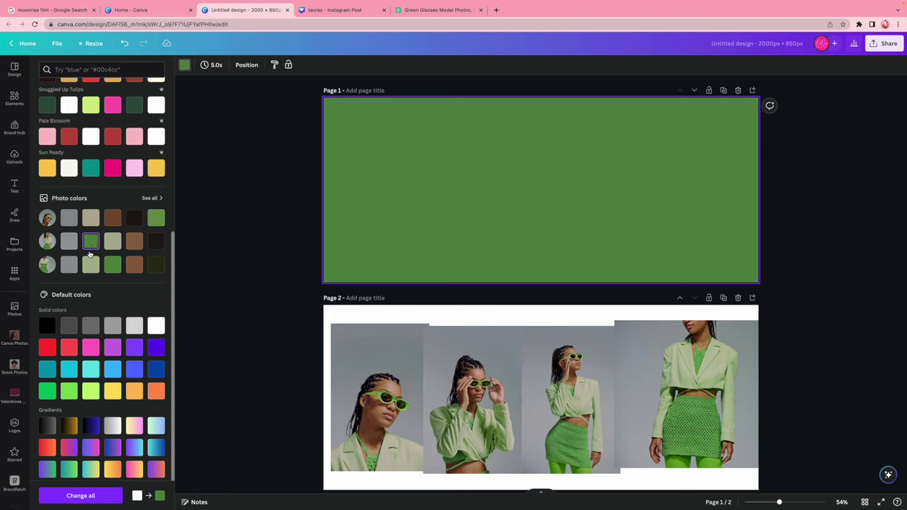
{"action": "left_click", "coordinate": [156, 216]}
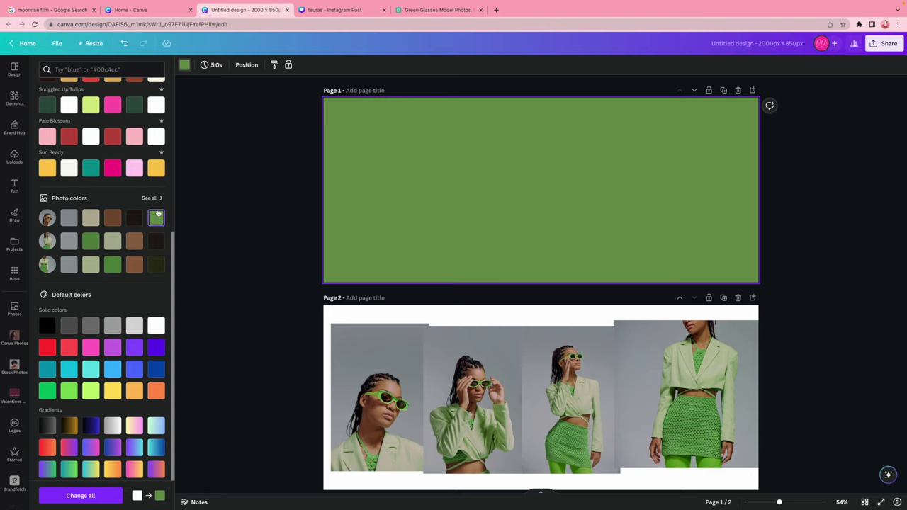
{"action": "left_click", "coordinate": [113, 265]}
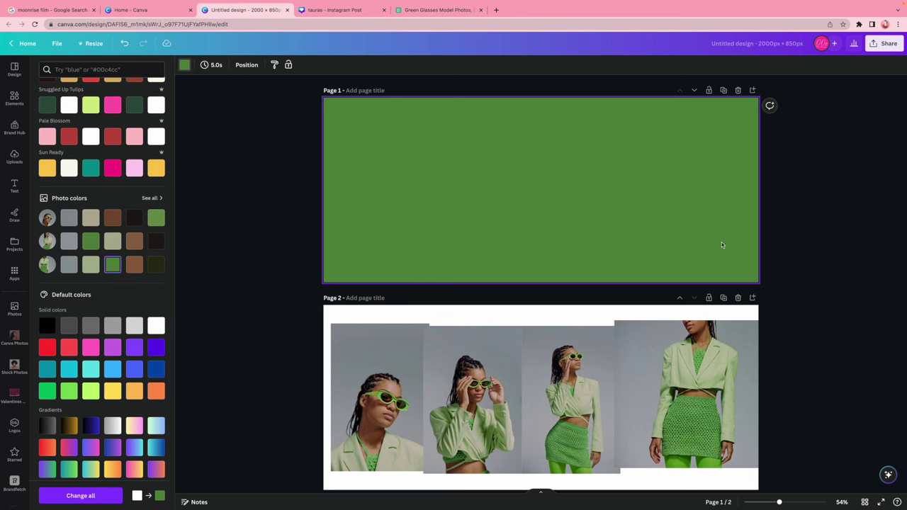
{"action": "left_click", "coordinate": [780, 243]}
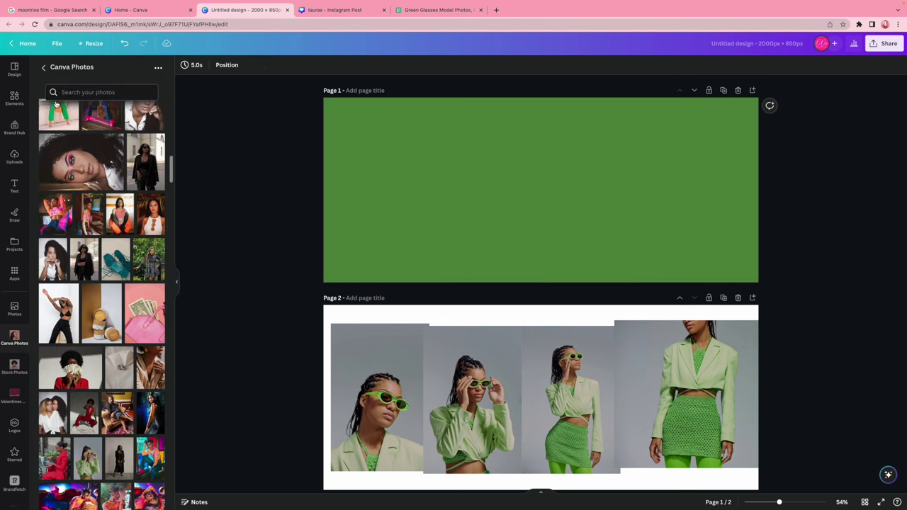
- Open the existing "green clothing website banner" design from the recent designs and examine its layout and background as a reference
{"action": "left_click", "coordinate": [134, 9]}
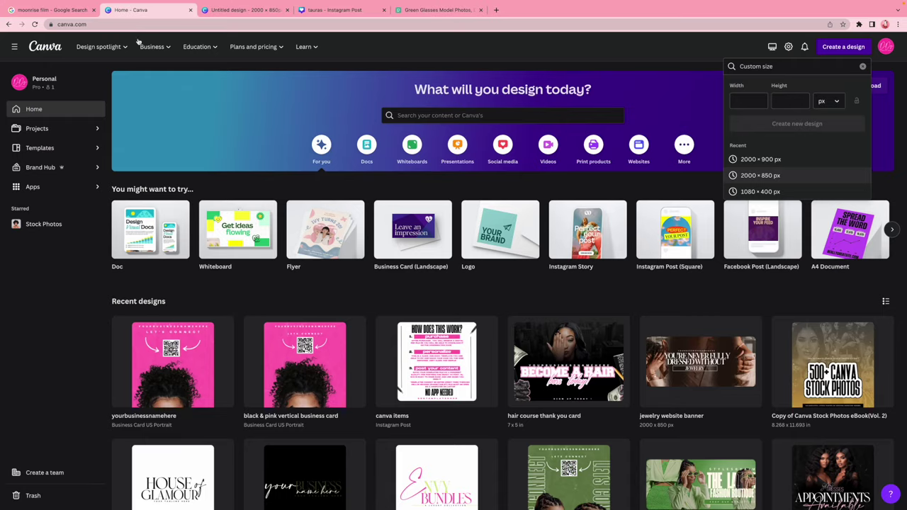
{"action": "scroll", "coordinate": [657, 327], "scroll_direction": "down", "scroll_amount": 5}
{"action": "left_click", "coordinate": [657, 328]}
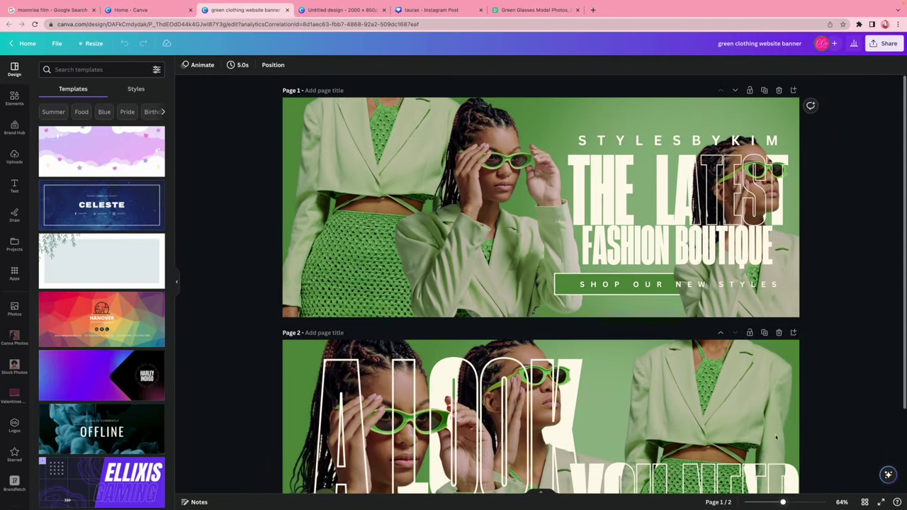
{"action": "left_click_drag", "start_coordinate": [898, 489], "coordinate": [455, 106]}
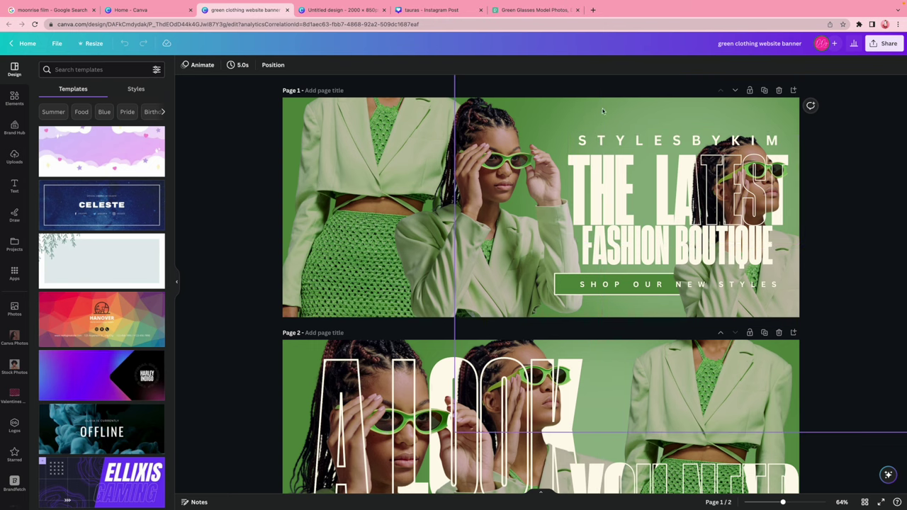
- Return to the untitled 2000 × 850 px design, search graphics for "blur" and add the white blurred circle to the first page
{"action": "left_click", "coordinate": [325, 10]}
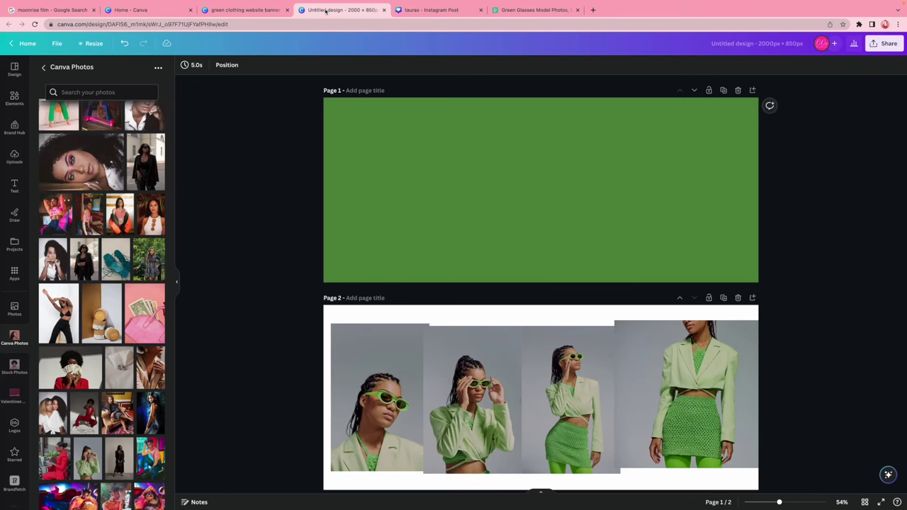
{"action": "left_click", "coordinate": [14, 98]}
{"action": "left_click", "coordinate": [141, 69]}
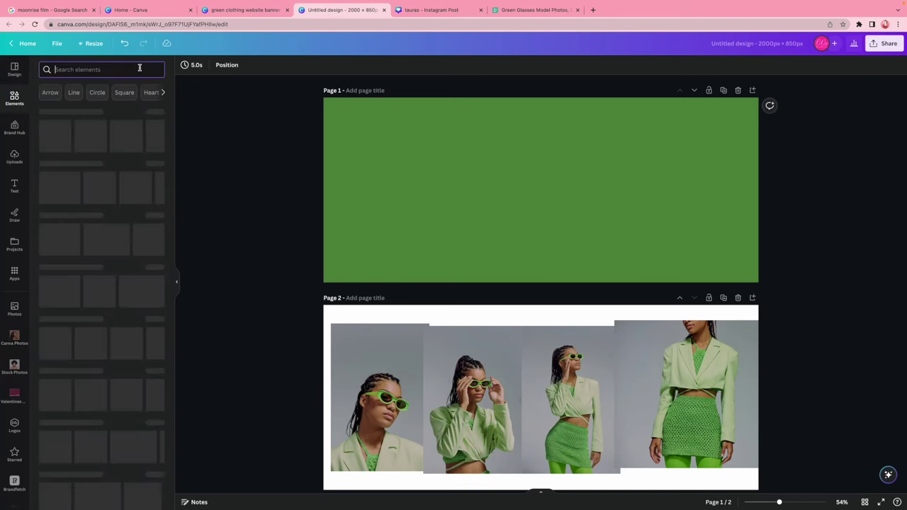
{"action": "type", "text": "blur"}
{"action": "key", "text": "Return"}
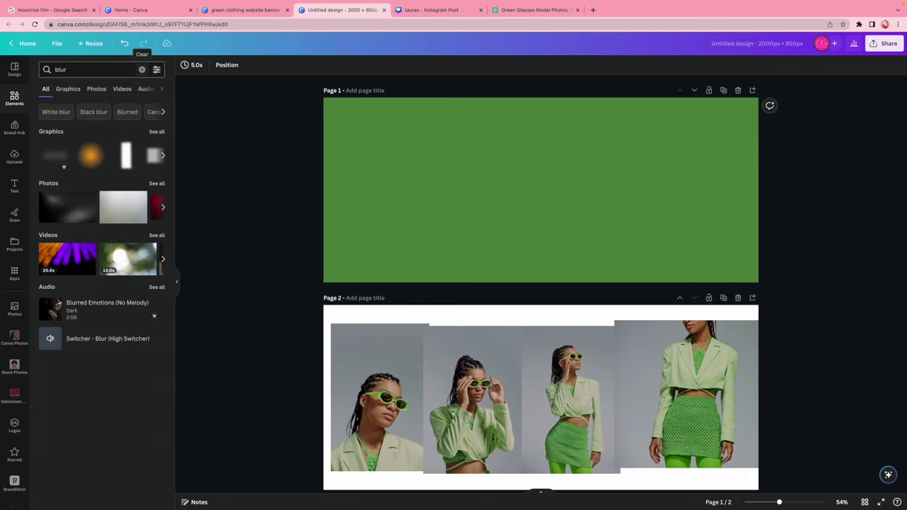
{"action": "left_click", "coordinate": [157, 132]}
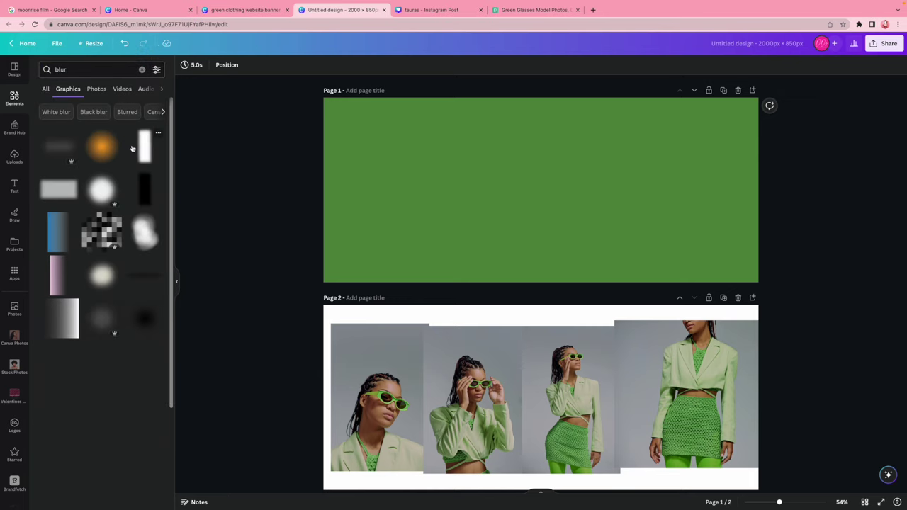
{"action": "left_click", "coordinate": [101, 189]}
- Enlarge the white blurred circle beyond the page height and position it over the right half of the green banner
{"action": "left_click_drag", "start_coordinate": [607, 116], "coordinate": [775, 36]}
{"action": "left_click_drag", "start_coordinate": [659, 116], "coordinate": [662, 181]}
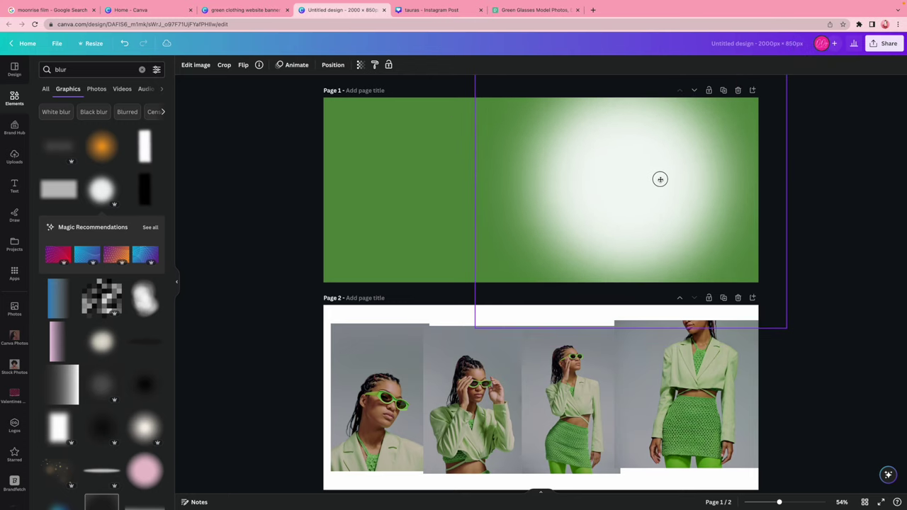
{"action": "left_click_drag", "start_coordinate": [476, 335], "coordinate": [431, 374]}
{"action": "left_click_drag", "start_coordinate": [589, 226], "coordinate": [597, 180]}
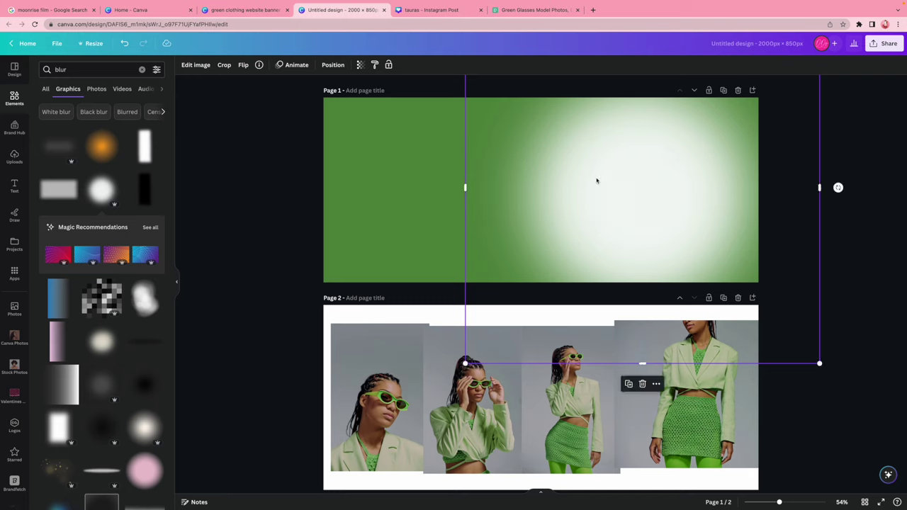
- Set the blurred circle's transparency to 35, enlarge it slightly and shift it further towards the banner's right edge
{"action": "left_click", "coordinate": [358, 64]}
{"action": "left_click_drag", "start_coordinate": [361, 99], "coordinate": [310, 96]}
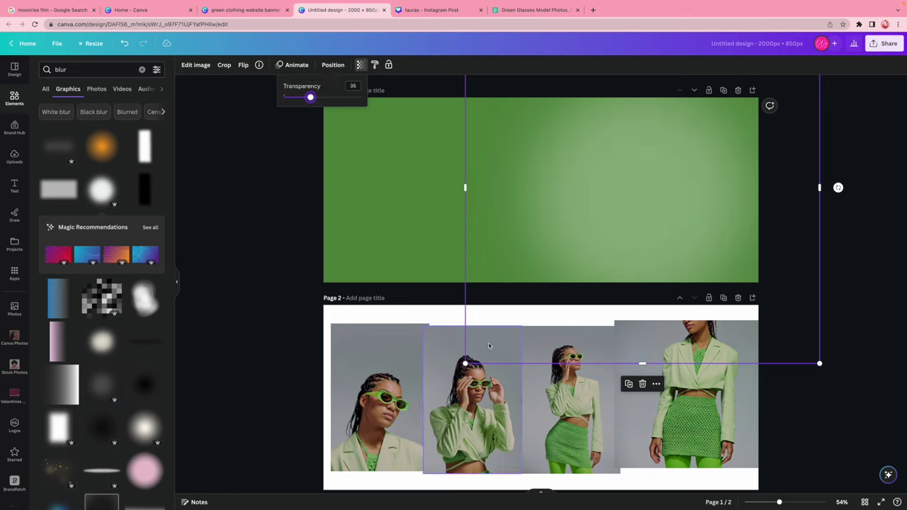
{"action": "left_click_drag", "start_coordinate": [464, 363], "coordinate": [444, 373]}
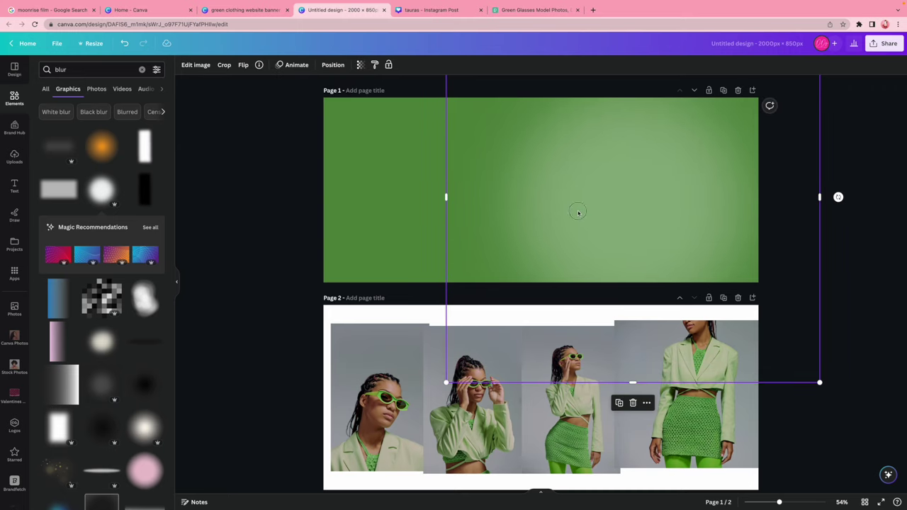
{"action": "left_click_drag", "start_coordinate": [577, 206], "coordinate": [584, 198]}
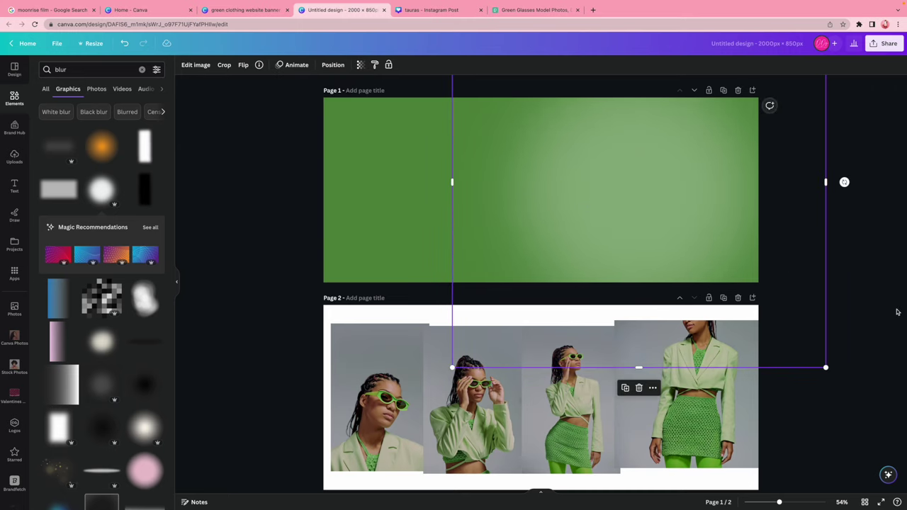
{"action": "left_click_drag", "start_coordinate": [657, 211], "coordinate": [674, 208]}
{"action": "left_click", "coordinate": [820, 389]}
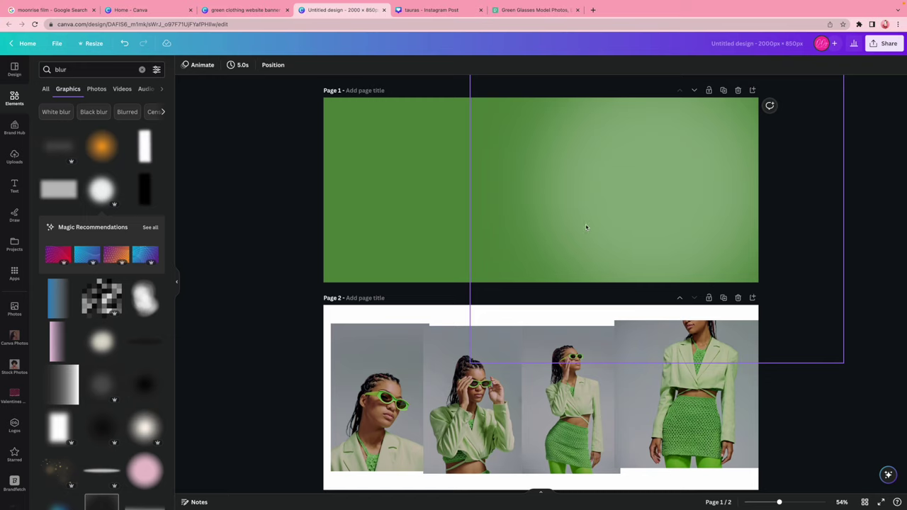
- Move the body photo from the second page onto the green banner and remove its background
{"action": "left_click_drag", "start_coordinate": [701, 340], "coordinate": [453, 164]}
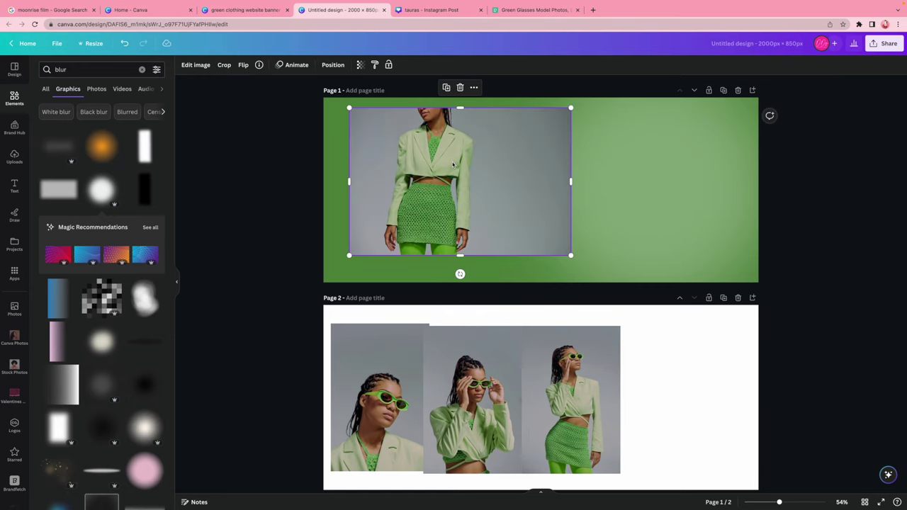
{"action": "left_click", "coordinate": [191, 65]}
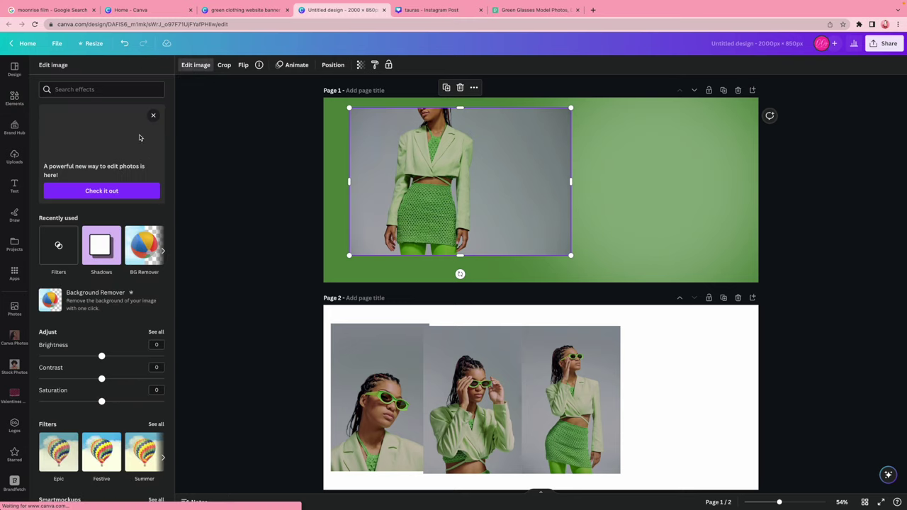
{"action": "left_click", "coordinate": [146, 245]}
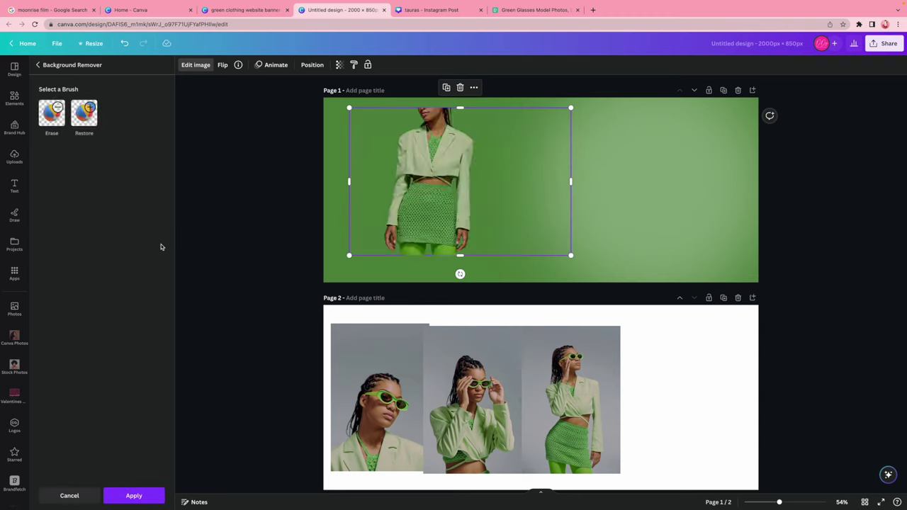
- Enlarge the body cut-out at the banner's left edge and crop the empty areas on both sides of the model
{"action": "left_click_drag", "start_coordinate": [350, 253], "coordinate": [259, 314]}
{"action": "left_click_drag", "start_coordinate": [384, 258], "coordinate": [402, 248]}
{"action": "left_click", "coordinate": [593, 201]}
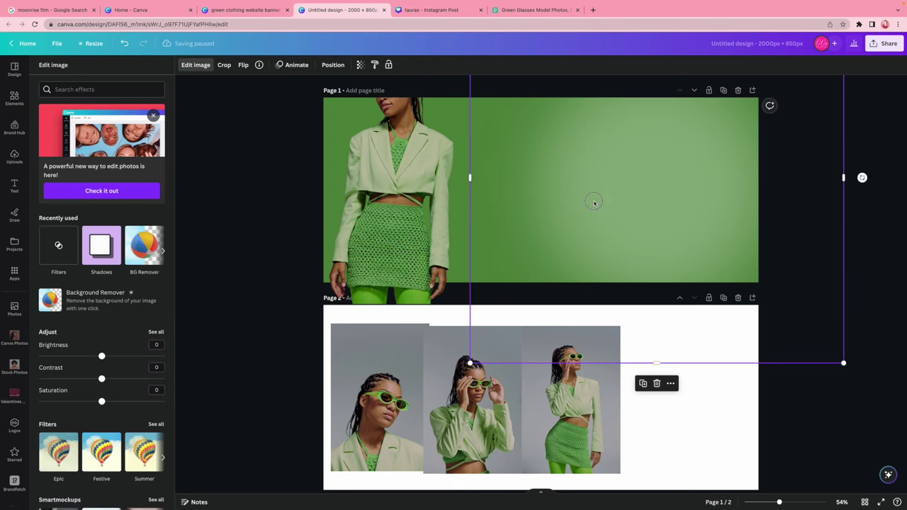
{"action": "left_click", "coordinate": [464, 211]}
{"action": "left_click_drag", "start_coordinate": [593, 201], "coordinate": [470, 203]}
{"action": "left_click_drag", "start_coordinate": [281, 199], "coordinate": [323, 199]}
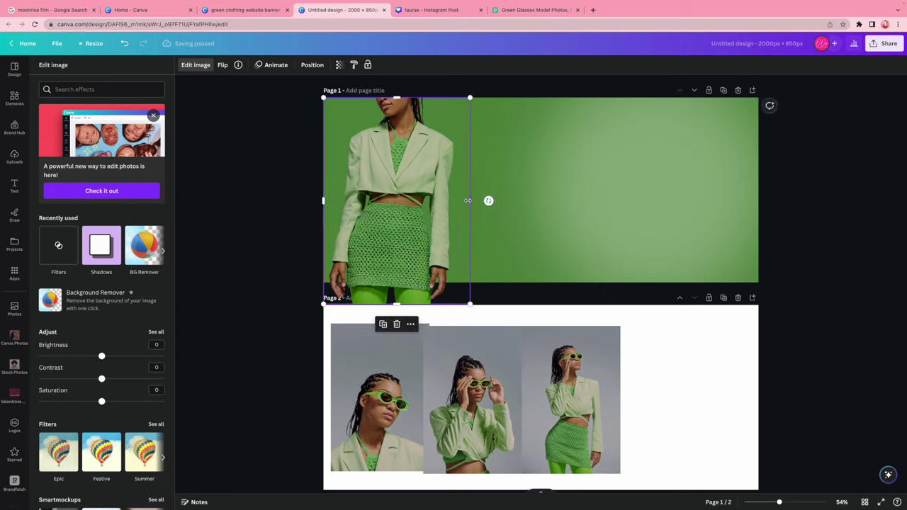
{"action": "left_click_drag", "start_coordinate": [464, 201], "coordinate": [466, 201]}
{"action": "left_click", "coordinate": [243, 223]}
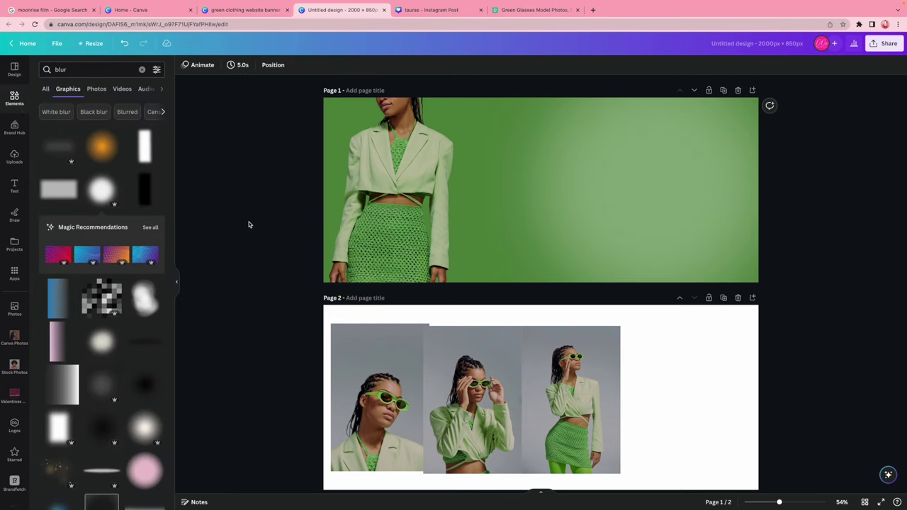
- Enlarge the body cut-out further and reposition it so the model's head is cut off above the banner
{"action": "left_click", "coordinate": [462, 102]}
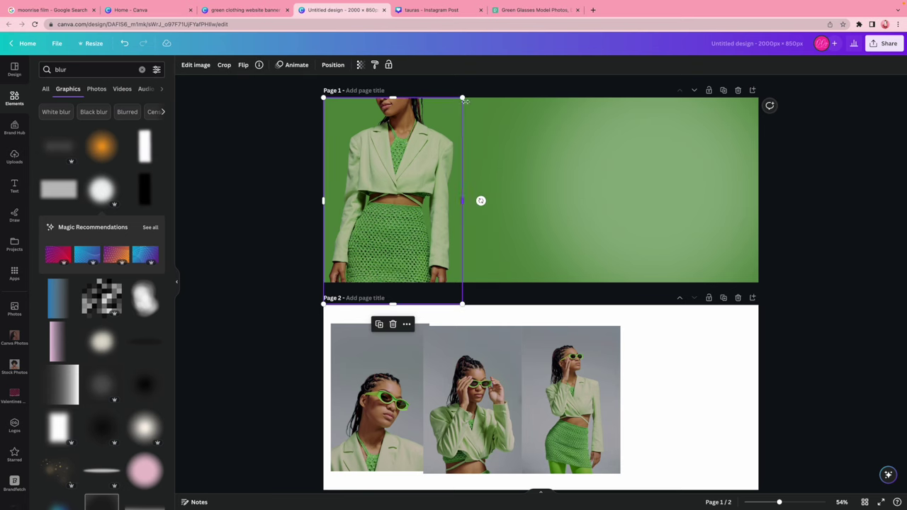
{"action": "left_click_drag", "start_coordinate": [461, 99], "coordinate": [484, 29]}
{"action": "left_click_drag", "start_coordinate": [435, 122], "coordinate": [432, 149]}
{"action": "left_click", "coordinate": [826, 360]}
- Move the photo of the model holding her glasses with both hands onto the green banner and remove its background
{"action": "left_click", "coordinate": [471, 423]}
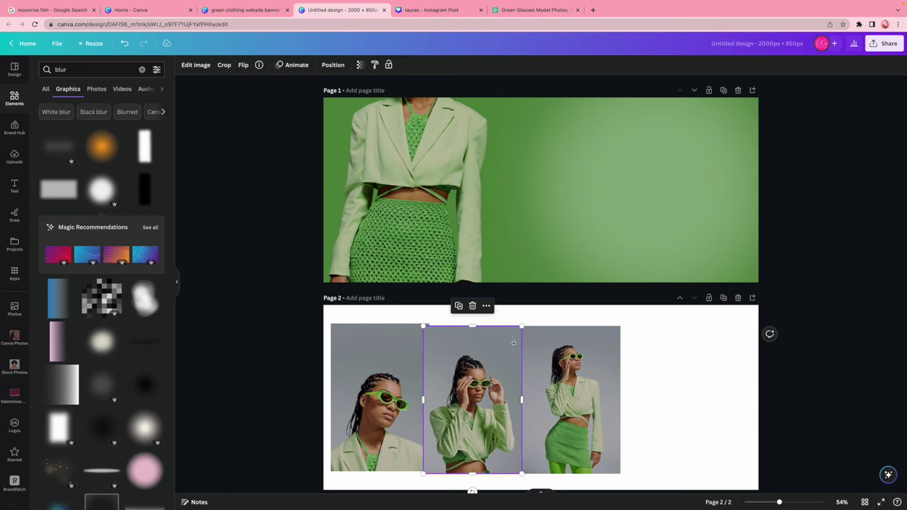
{"action": "left_click_drag", "start_coordinate": [513, 343], "coordinate": [534, 232]}
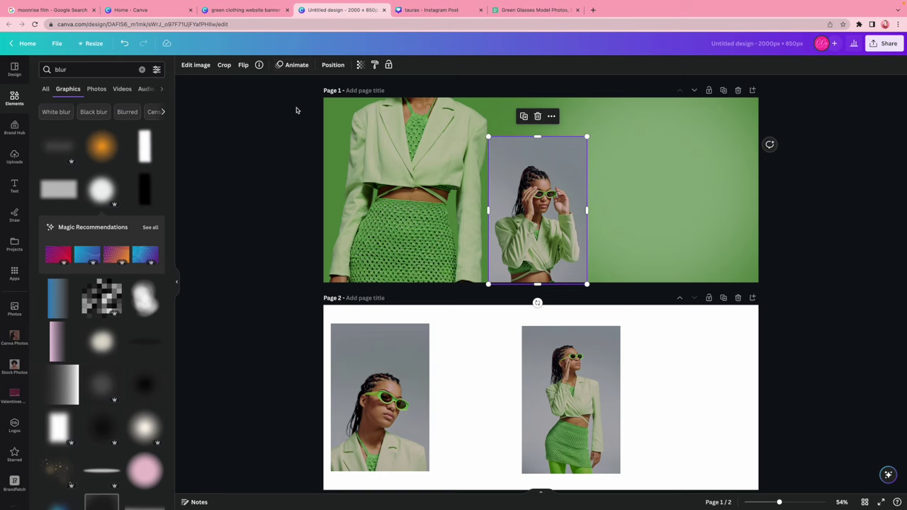
{"action": "left_click", "coordinate": [181, 65]}
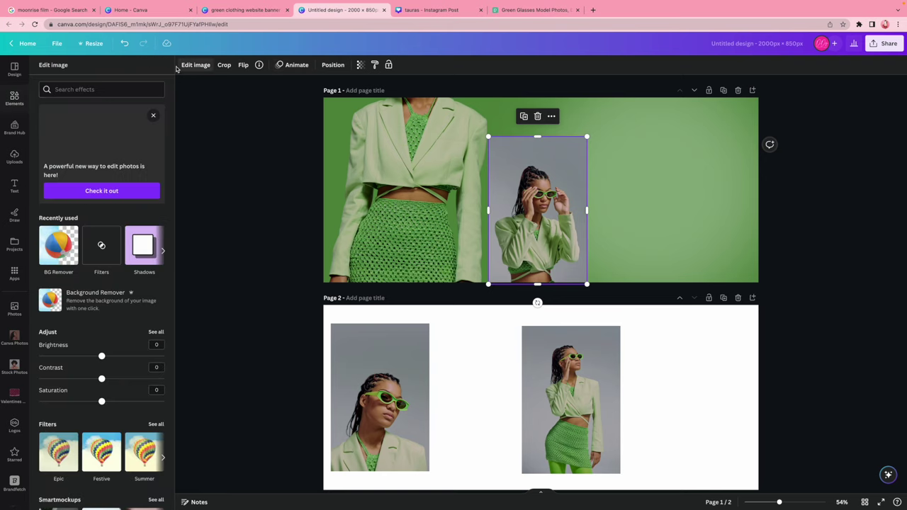
{"action": "left_click", "coordinate": [60, 242]}
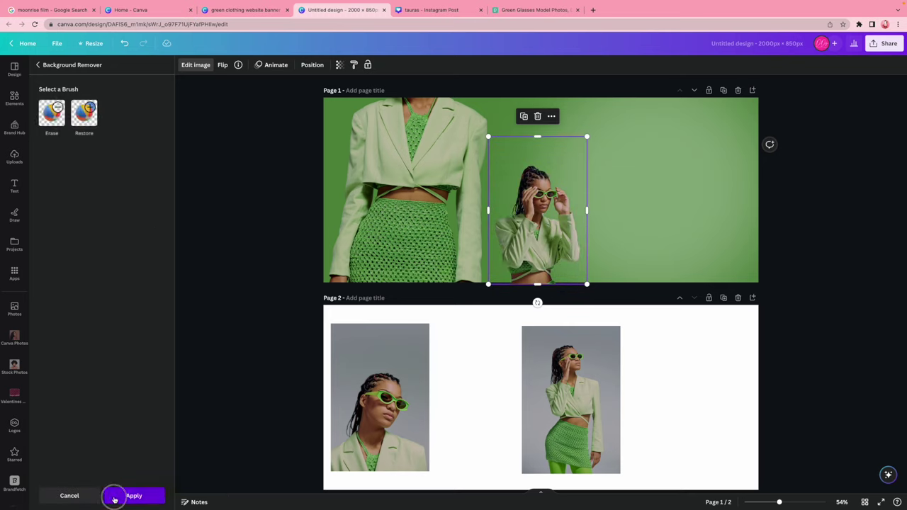
{"action": "left_click", "coordinate": [113, 495]}
- Enlarge the glasses cut-out and place it beside the body cut-out, overlapping it and aligned with the banner's lower edge
{"action": "left_click_drag", "start_coordinate": [488, 137], "coordinate": [449, 81]}
{"action": "left_click_drag", "start_coordinate": [527, 207], "coordinate": [510, 197]}
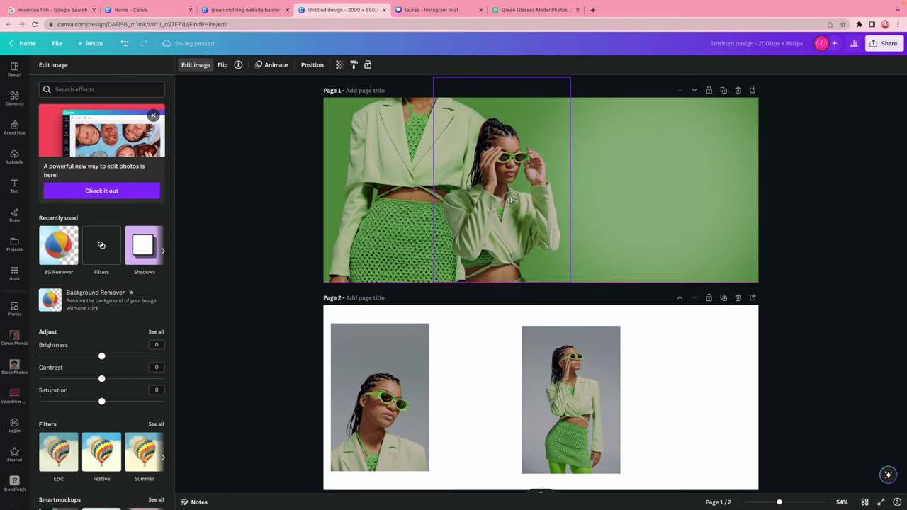
{"action": "left_click", "coordinate": [840, 291]}
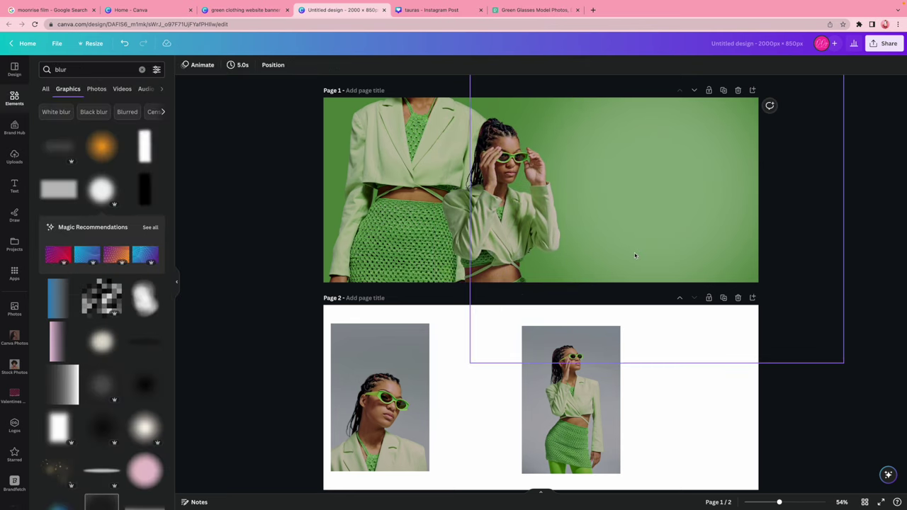
- Crop the empty strip beside the model in the glasses cut-out and fine-tune the positions of both cut-outs
{"action": "left_click_drag", "start_coordinate": [842, 363], "coordinate": [470, 75]}
{"action": "left_click_drag", "start_coordinate": [570, 179], "coordinate": [565, 179]}
{"action": "left_click", "coordinate": [803, 284]}
{"action": "left_click_drag", "start_coordinate": [492, 211], "coordinate": [521, 218]}
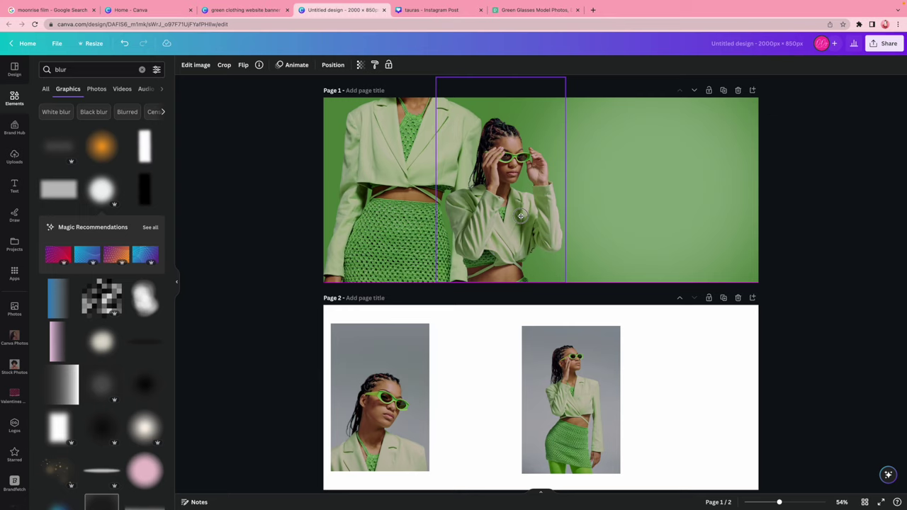
{"action": "left_click", "coordinate": [785, 311]}
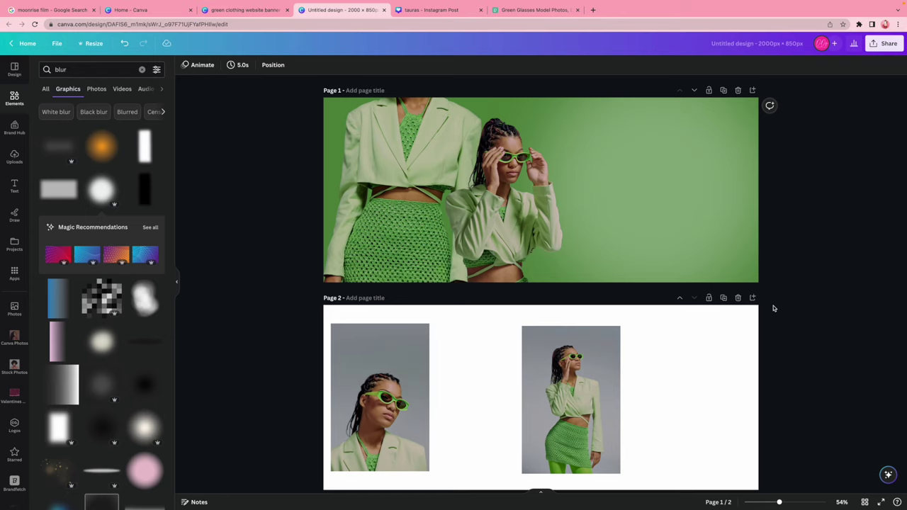
- Add a subheading to the banner reading "stylesbykim"
{"action": "left_click", "coordinate": [14, 185]}
{"action": "left_click", "coordinate": [91, 193]}
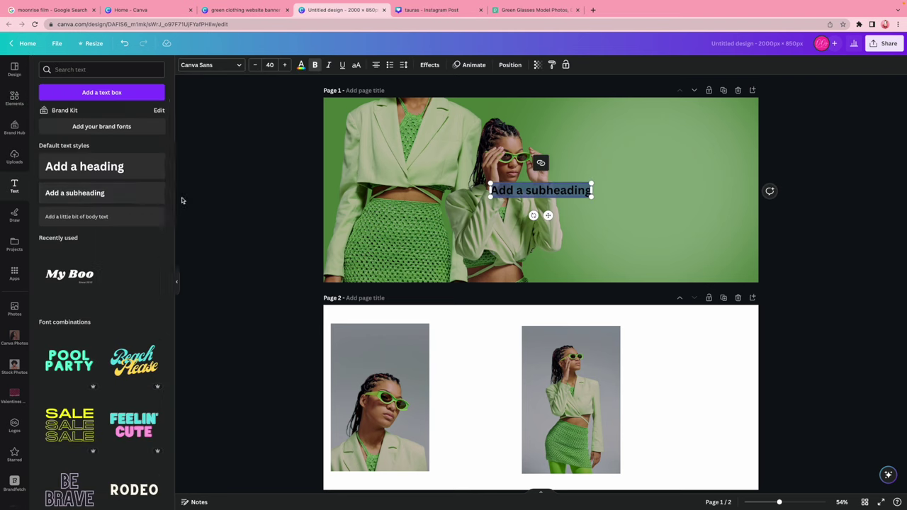
{"action": "type", "text": "sty"}
{"action": "type", "text": "s"}
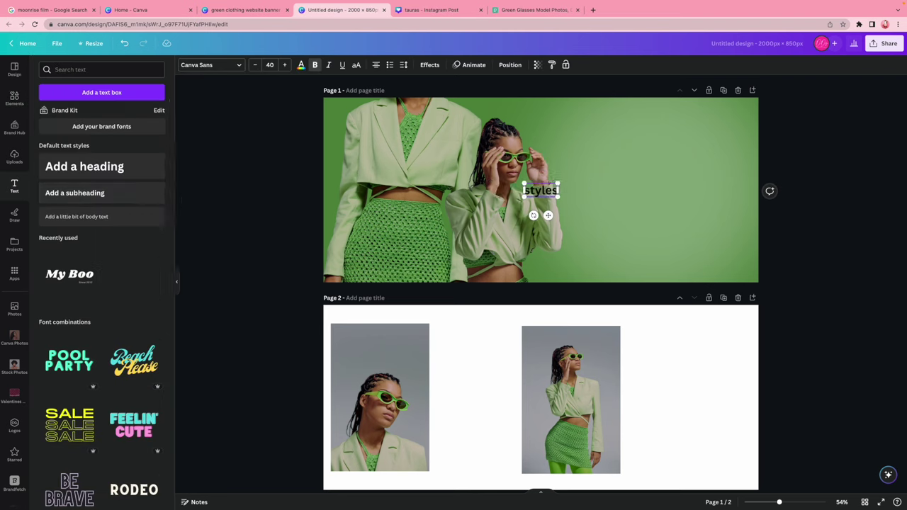
{"action": "type", "text": "bykim"}
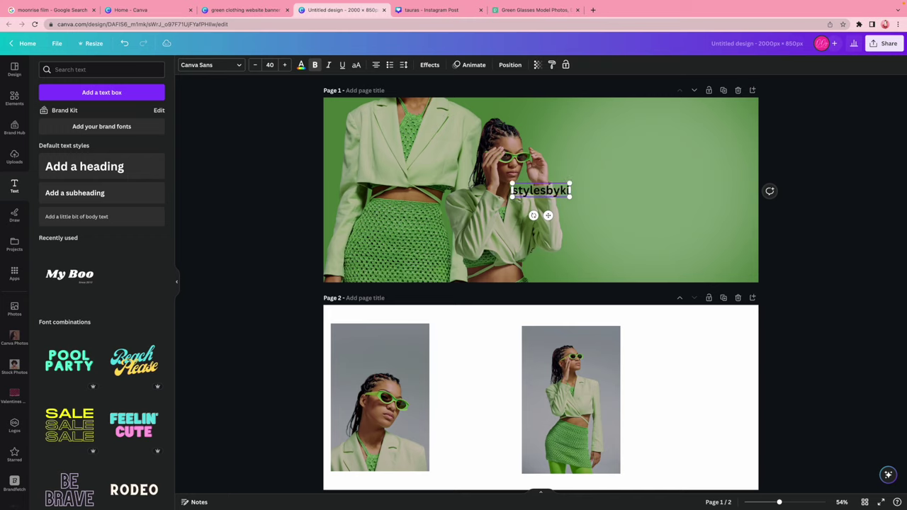
{"action": "left_click", "coordinate": [895, 340]}
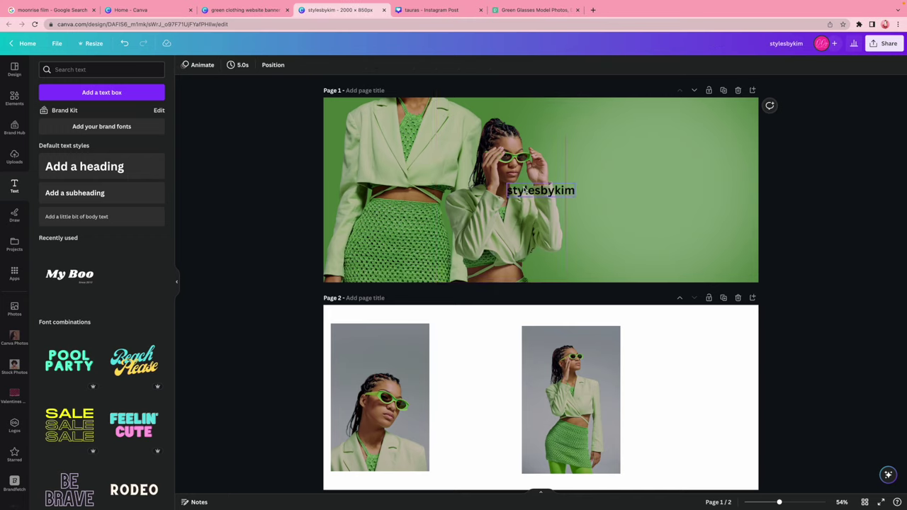
- Format the stylesbykim text as uppercase white Telegraf Medium with a letter spacing of 800
{"action": "left_click", "coordinate": [540, 190]}
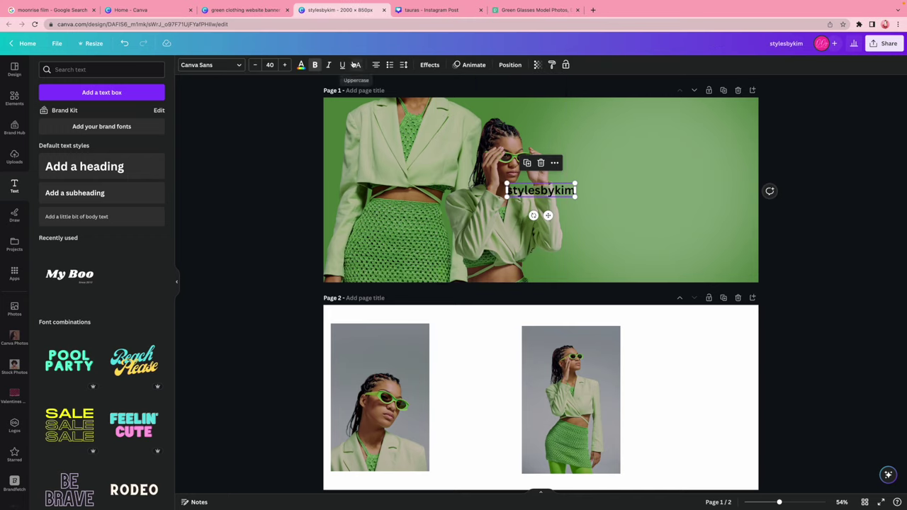
{"action": "left_click", "coordinate": [353, 65]}
{"action": "left_click", "coordinate": [317, 64]}
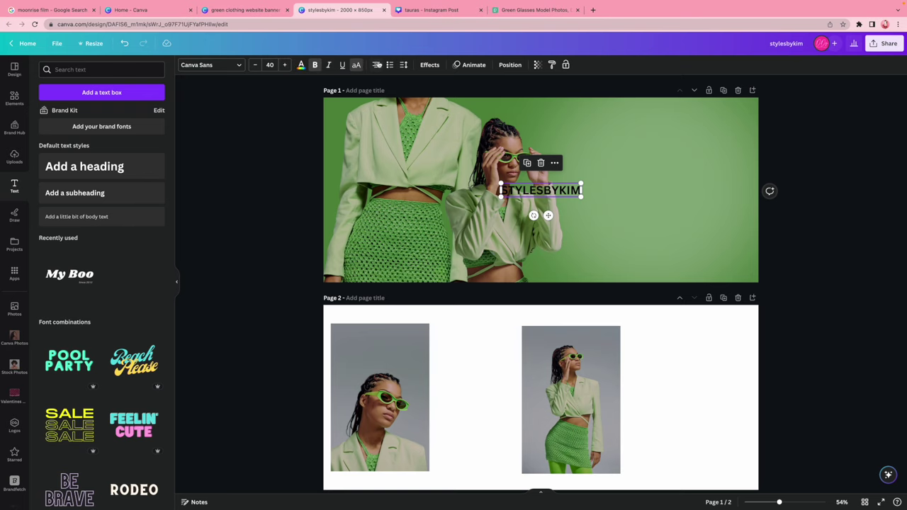
{"action": "left_click", "coordinate": [300, 65]}
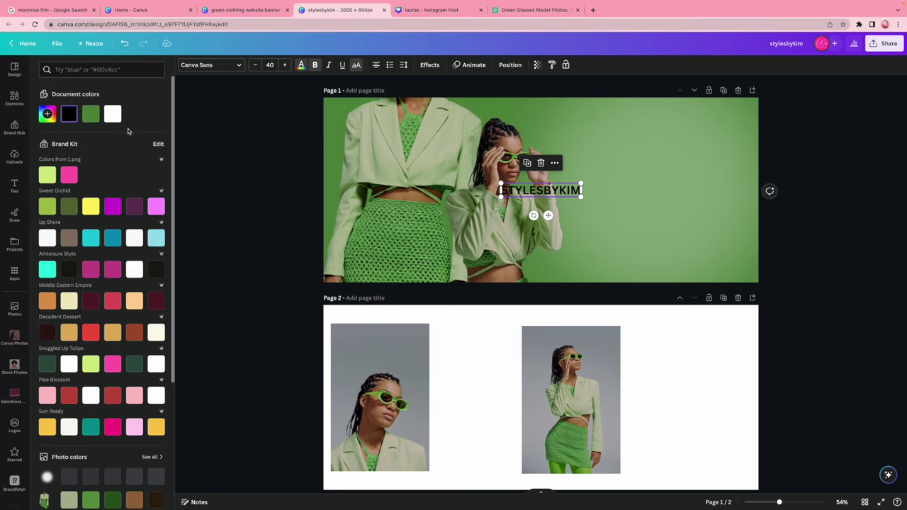
{"action": "left_click", "coordinate": [113, 113]}
{"action": "left_click", "coordinate": [239, 65]}
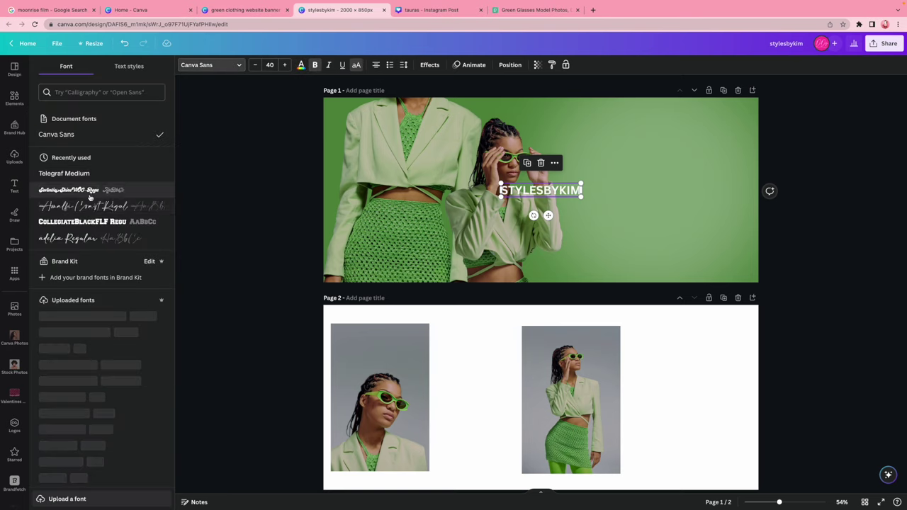
{"action": "left_click", "coordinate": [89, 175]}
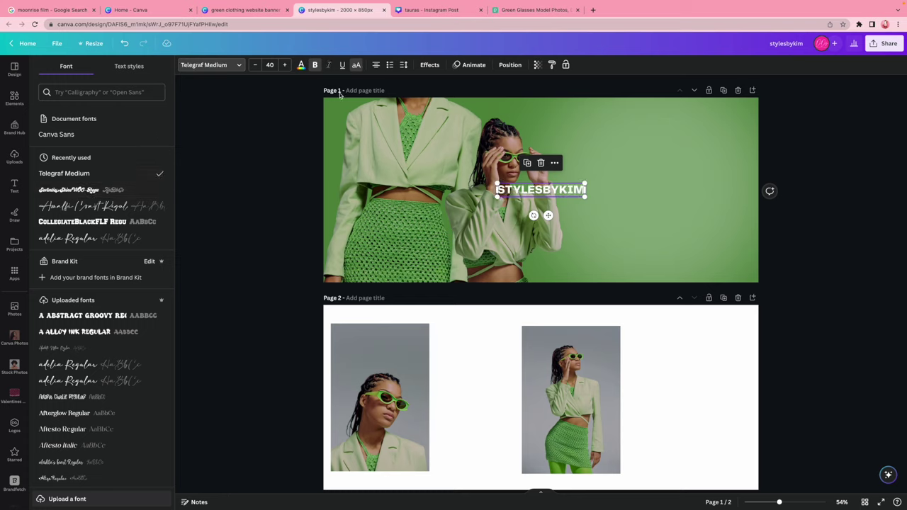
{"action": "left_click", "coordinate": [403, 64]}
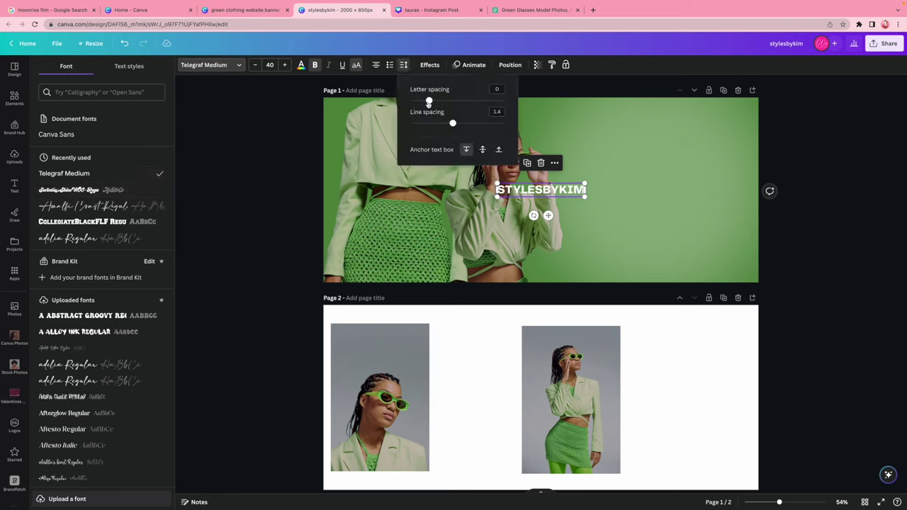
{"action": "left_click_drag", "start_coordinate": [429, 100], "coordinate": [512, 90]}
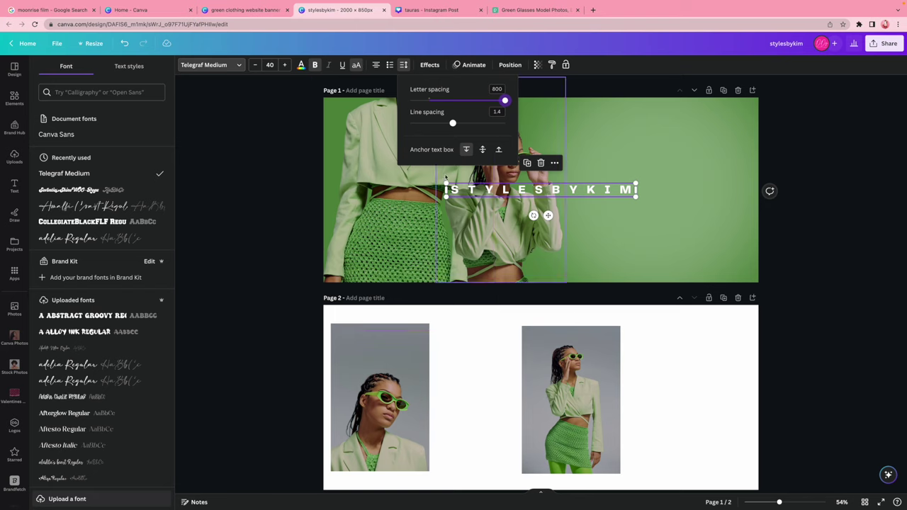
- Shrink the STYLESBYKIM text to size 35.5 and place it in the upper part of the empty area beside the models
{"action": "left_click_drag", "start_coordinate": [446, 184], "coordinate": [479, 186]}
{"action": "left_click_drag", "start_coordinate": [566, 216], "coordinate": [657, 184]}
{"action": "left_click_drag", "start_coordinate": [573, 153], "coordinate": [561, 151]}
{"action": "left_click_drag", "start_coordinate": [651, 185], "coordinate": [653, 188]}
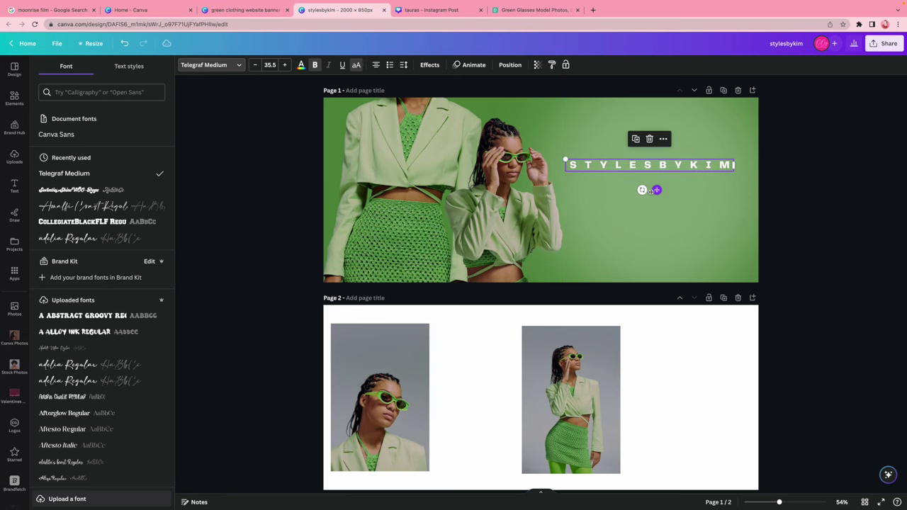
- Shift both model cut-outs slightly towards the banner's left edge and nudge the STYLESBYKIM text slightly upwards
{"action": "left_click", "coordinate": [364, 233]}
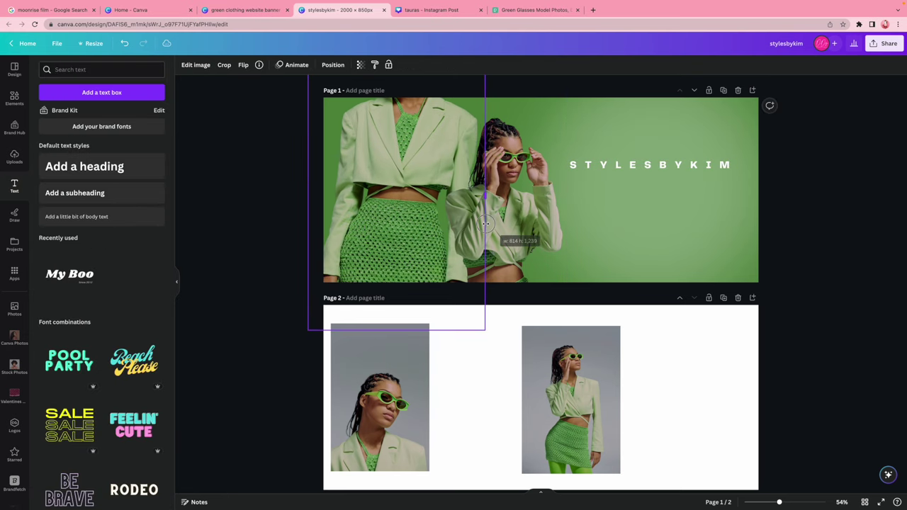
{"action": "left_click", "coordinate": [522, 223]}
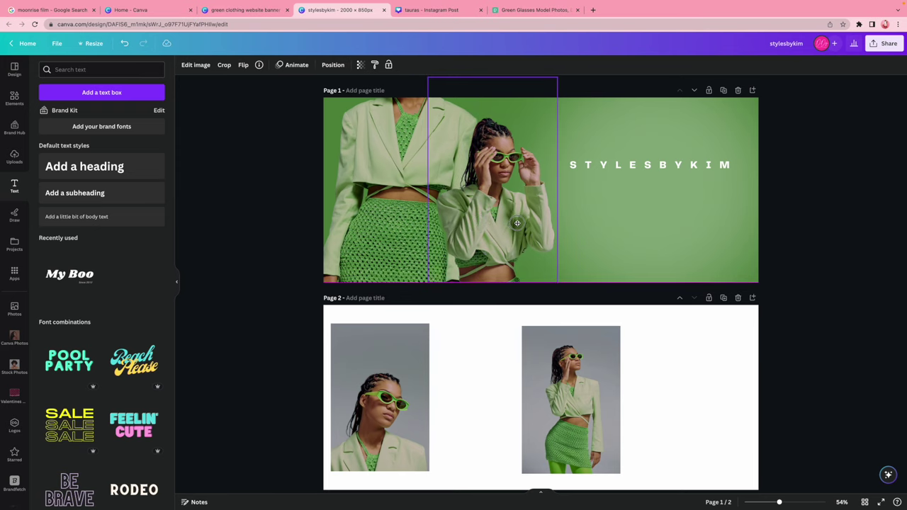
{"action": "left_click", "coordinate": [801, 232]}
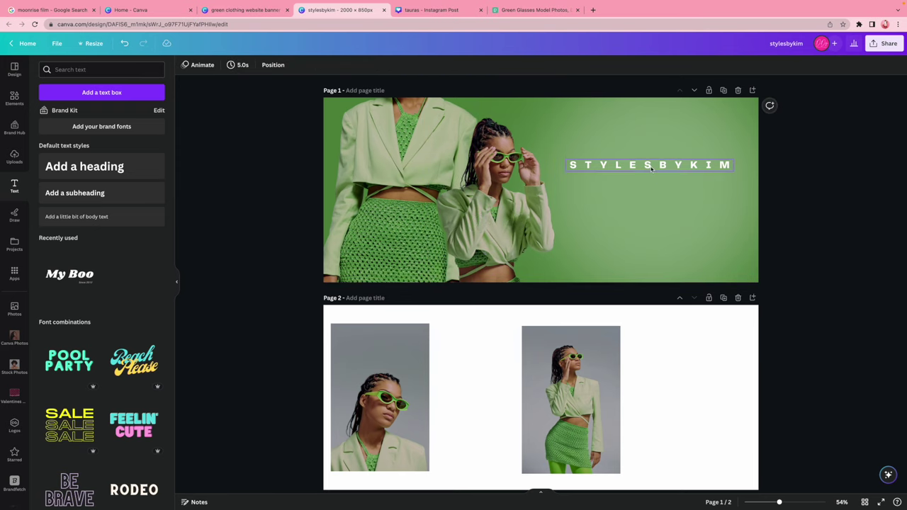
{"action": "left_click_drag", "start_coordinate": [654, 173], "coordinate": [653, 170]}
{"action": "left_click", "coordinate": [811, 269]}
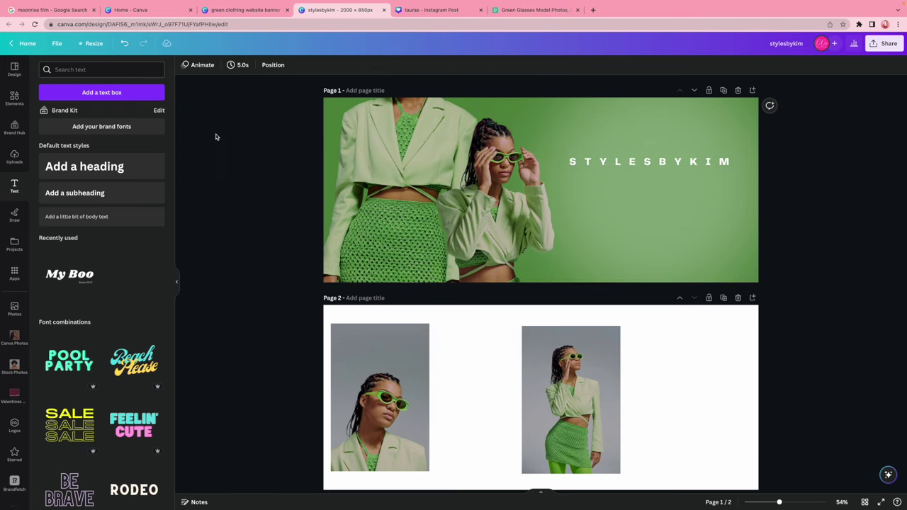
- Add a heading to the banner reading "the latest"
{"action": "left_click", "coordinate": [93, 165]}
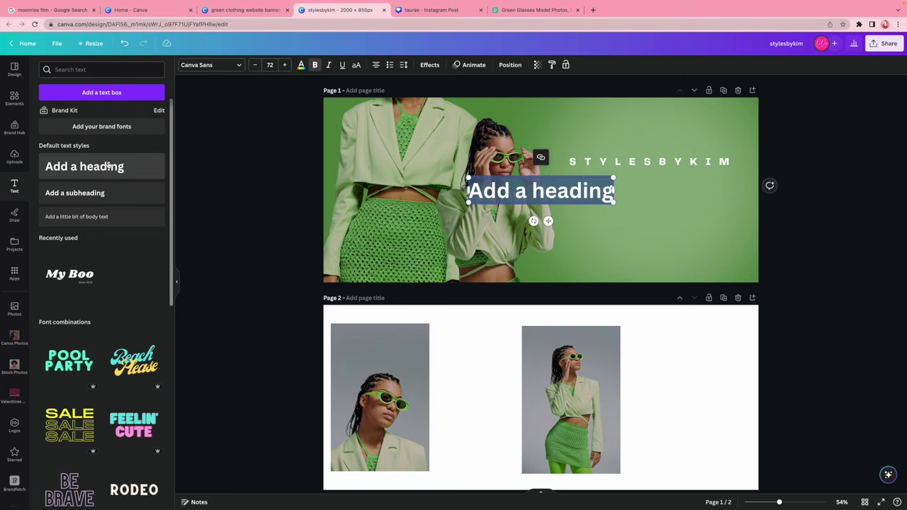
{"action": "type", "text": "the la"}
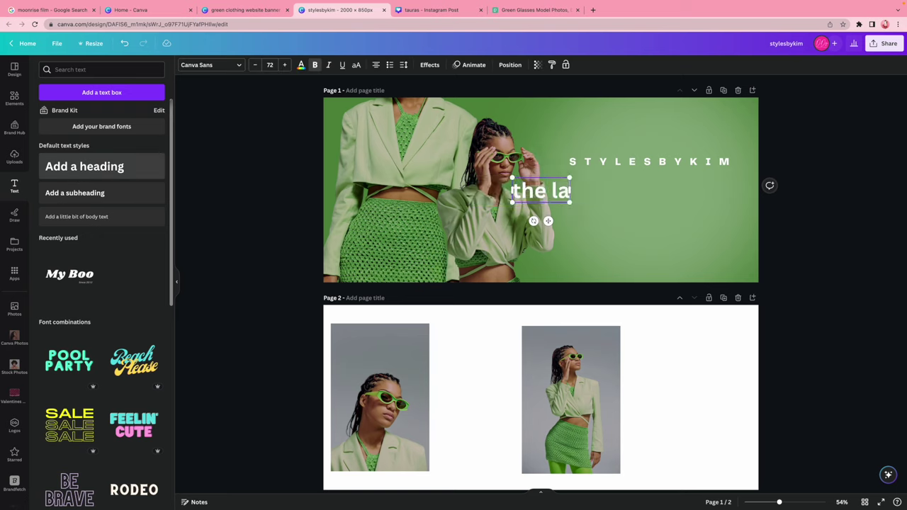
{"action": "type", "text": "test"}
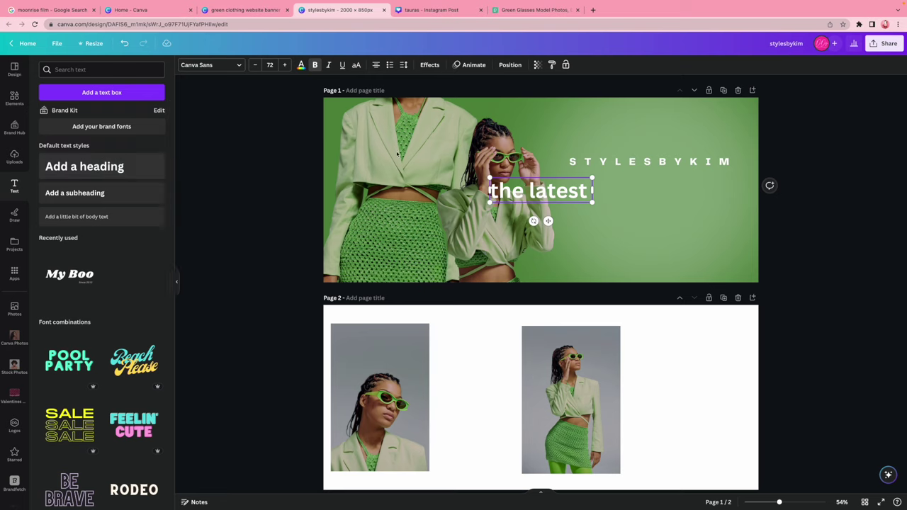
- Set the heading's font to Heading Now 28 Heavy and turn its text into uppercase
{"action": "left_click", "coordinate": [204, 66]}
{"action": "left_click", "coordinate": [95, 90]}
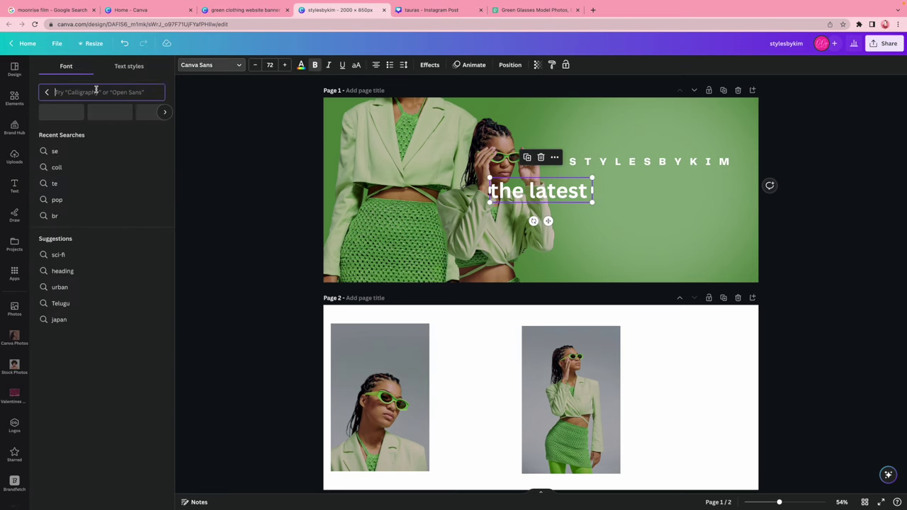
{"action": "type", "text": "heading now"}
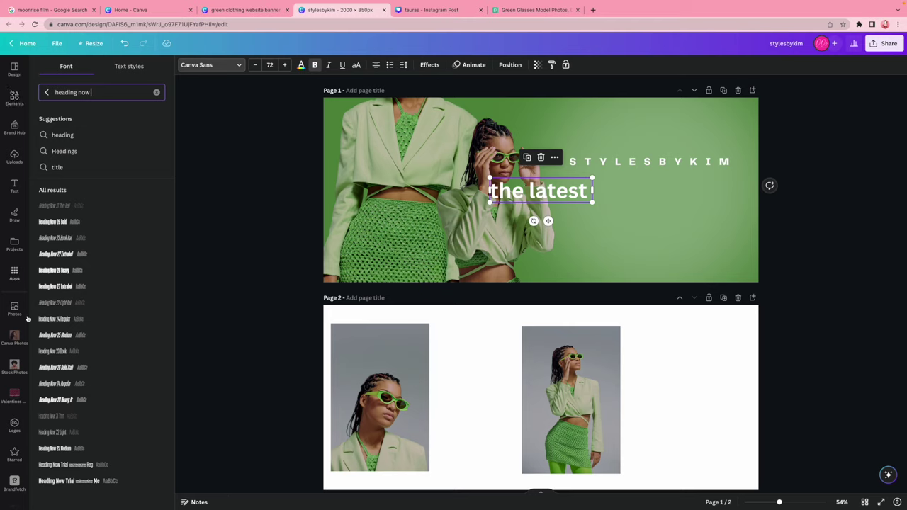
{"action": "left_click", "coordinate": [78, 271]}
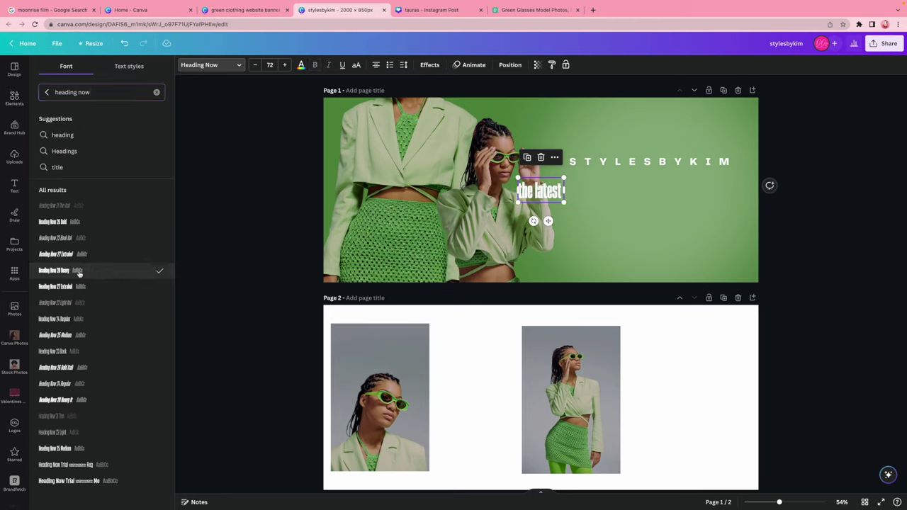
{"action": "left_click", "coordinate": [357, 65]}
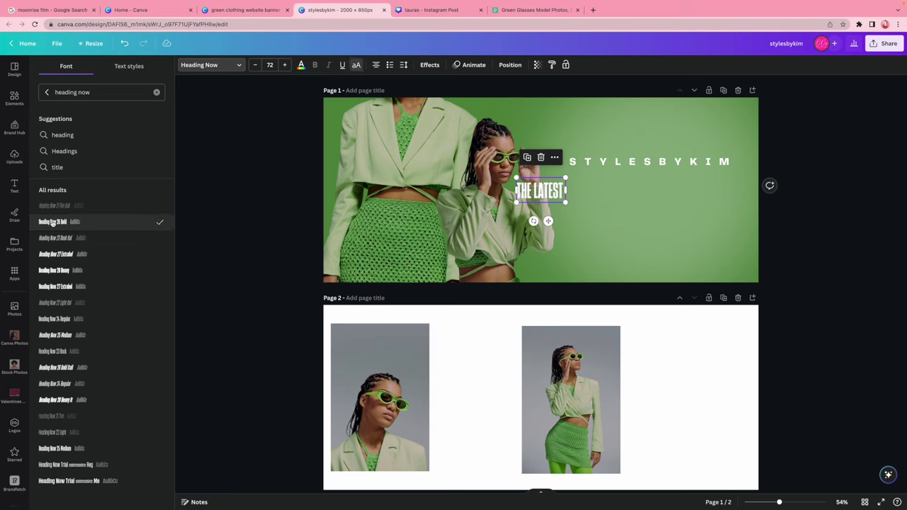
- Compare other Heading Now weights on the heading, settle on Heavy and enlarge the text to size 276
{"action": "left_click", "coordinate": [82, 270]}
{"action": "left_click", "coordinate": [89, 287]}
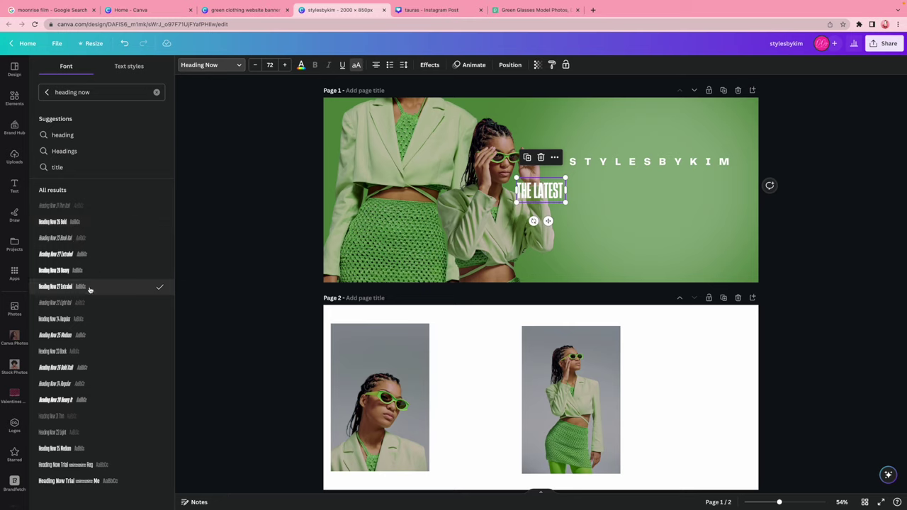
{"action": "left_click", "coordinate": [82, 271]}
{"action": "left_click_drag", "start_coordinate": [567, 205], "coordinate": [708, 271]}
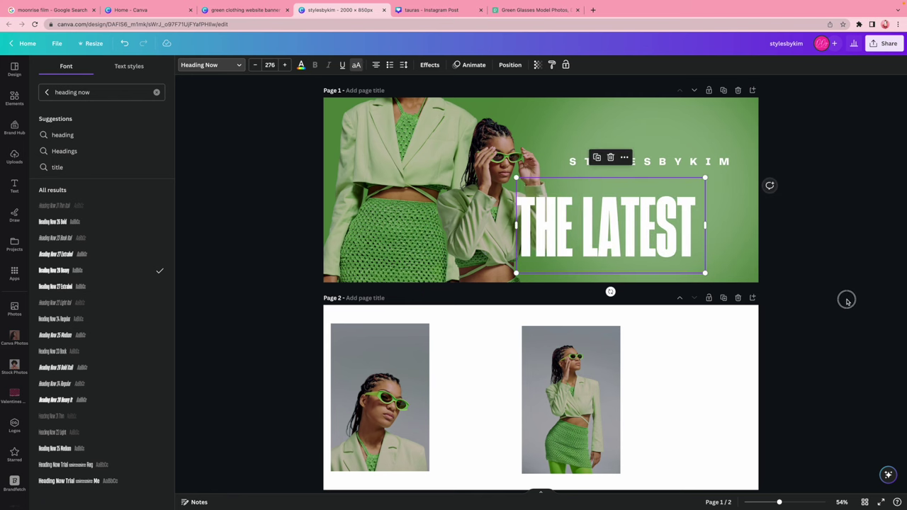
- Recolour the STYLESBYKIM text with the cream from the Decadent Dessert palette and apply the change to all matching white elements
{"action": "left_click", "coordinate": [662, 165]}
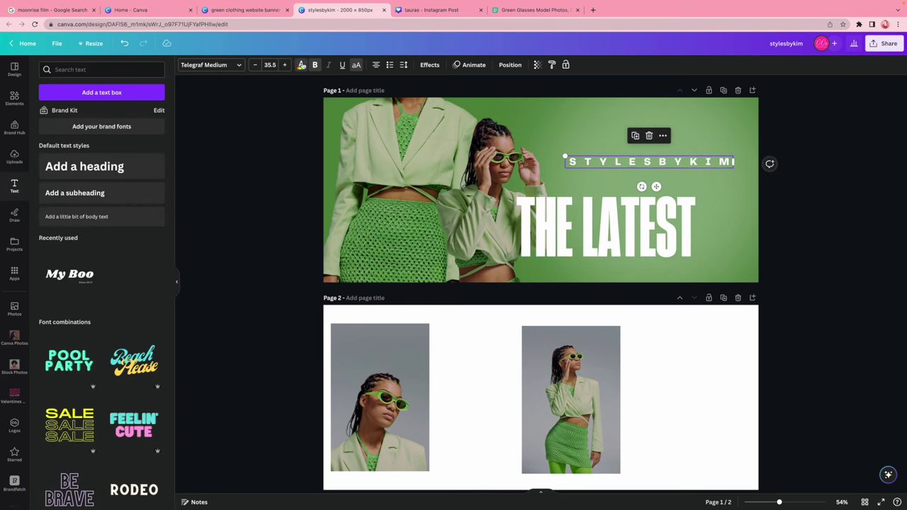
{"action": "left_click", "coordinate": [301, 65]}
{"action": "scroll", "coordinate": [139, 267], "scroll_direction": "down", "scroll_amount": 5}
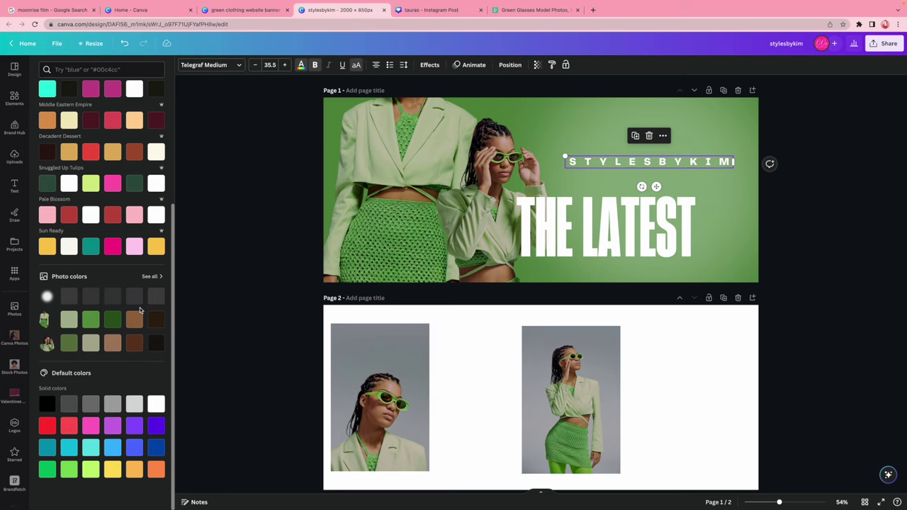
{"action": "left_click", "coordinate": [151, 276]}
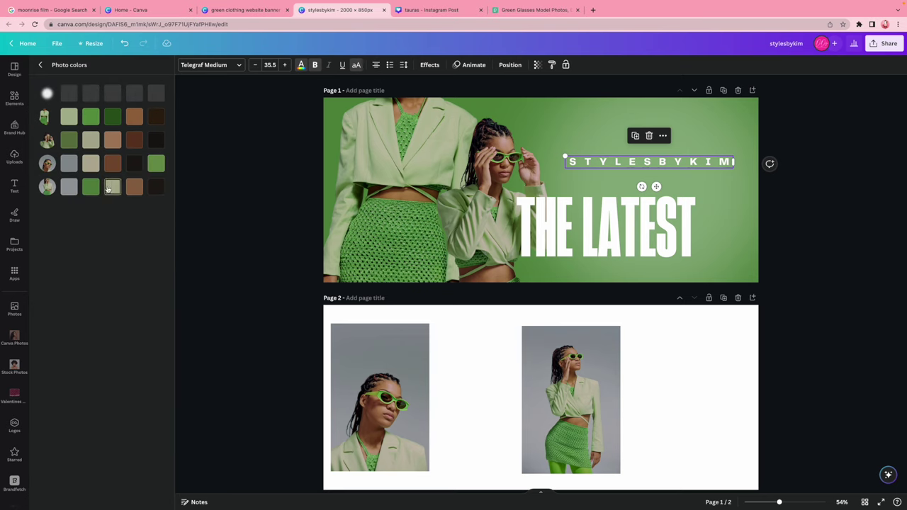
{"action": "left_click", "coordinate": [40, 64]}
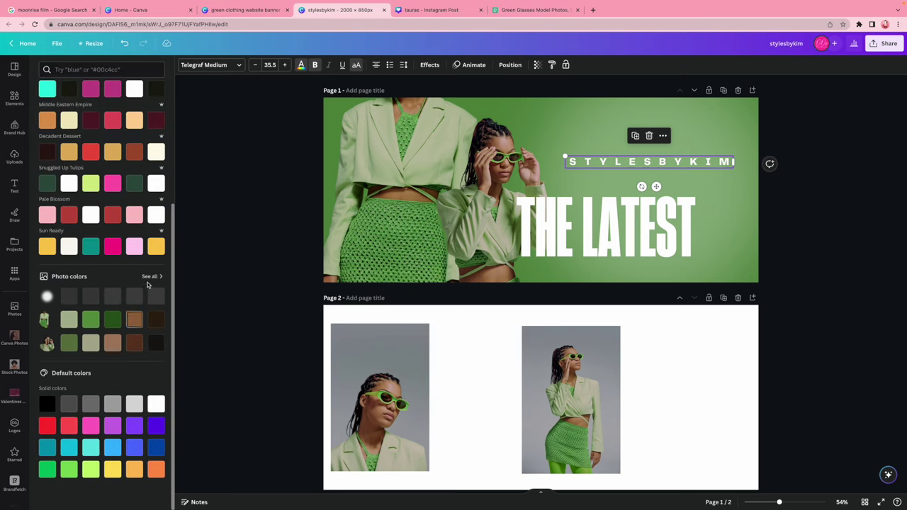
{"action": "left_click", "coordinate": [153, 153]}
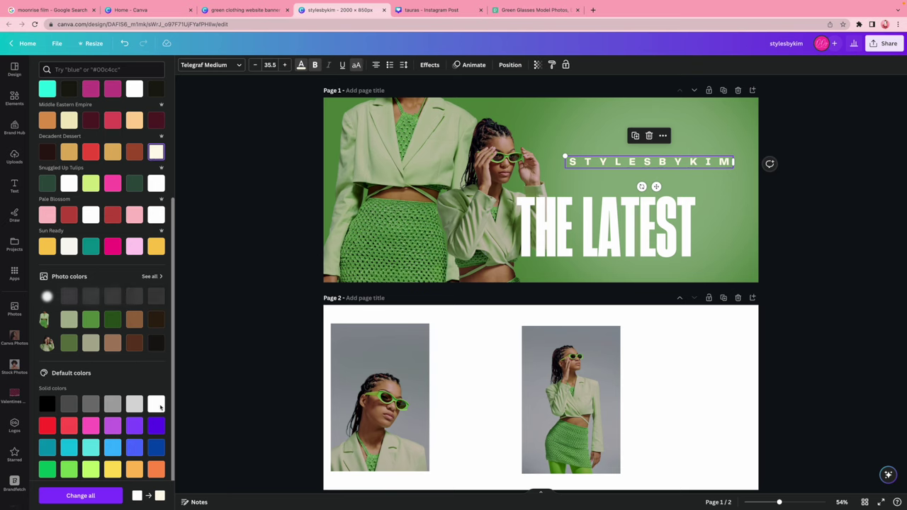
{"action": "left_click", "coordinate": [105, 495]}
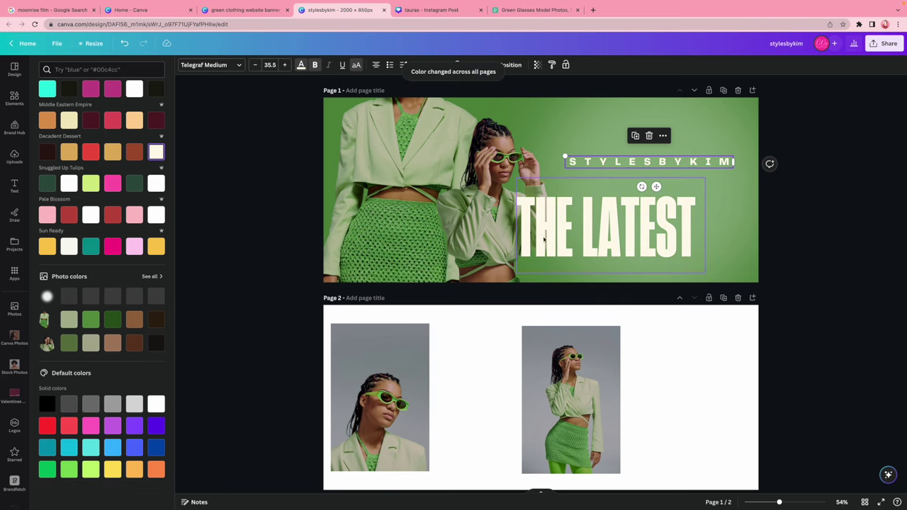
- Enlarge THE LATEST to size 304 near the banner's lower edge and move the STYLESBYKIM text higher
{"action": "left_click_drag", "start_coordinate": [543, 239], "coordinate": [572, 211]}
{"action": "left_click_drag", "start_coordinate": [542, 244], "coordinate": [513, 258]}
{"action": "mouse_move", "coordinate": [643, 205]}
{"action": "left_mouse_down"}
{"action": "mouse_move", "coordinate": [659, 205]}
{"action": "mouse_move", "coordinate": [641, 221]}
{"action": "left_mouse_up"}
{"action": "left_click", "coordinate": [648, 162]}
{"action": "left_click_drag", "start_coordinate": [648, 161], "coordinate": [648, 144]}
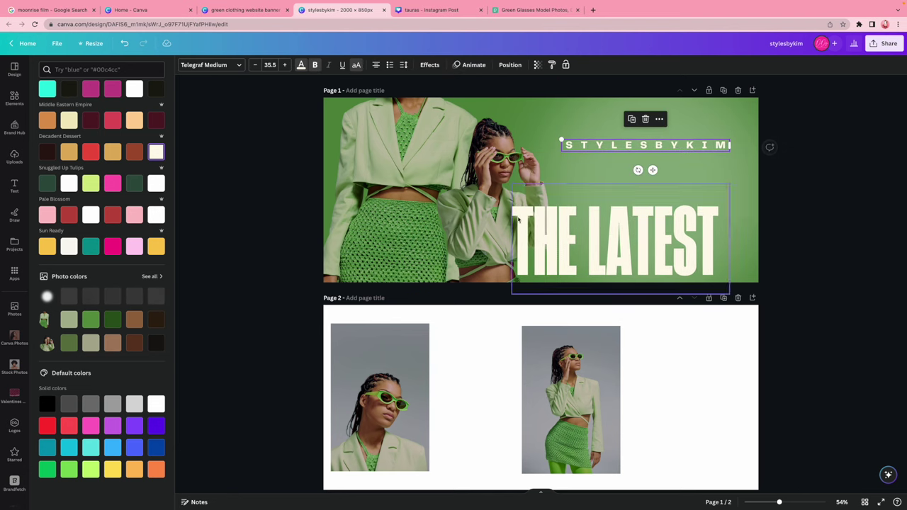
- Shift the smaller model cut-out slightly left and place THE LATEST beside it, directly beneath the STYLESBYKIM text
{"action": "left_click", "coordinate": [441, 206]}
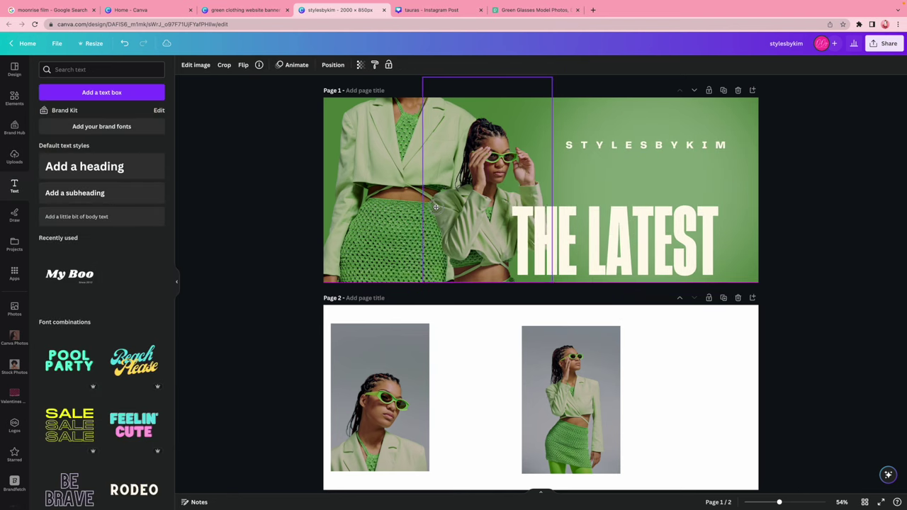
{"action": "left_click_drag", "start_coordinate": [511, 233], "coordinate": [507, 234]}
{"action": "left_click", "coordinate": [514, 212]}
{"action": "mouse_move", "coordinate": [509, 186]}
{"action": "left_mouse_down"}
{"action": "mouse_move", "coordinate": [536, 195]}
{"action": "mouse_move", "coordinate": [520, 189]}
{"action": "left_mouse_up"}
{"action": "left_click_drag", "start_coordinate": [612, 238], "coordinate": [633, 168]}
{"action": "left_click", "coordinate": [813, 270]}
{"action": "left_click_drag", "start_coordinate": [842, 73], "coordinate": [470, 364]}
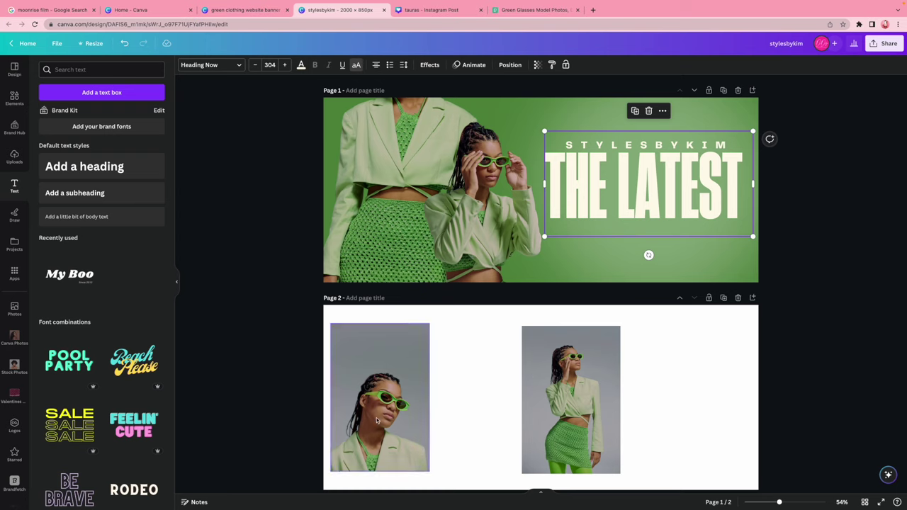
- Move the standing model photo from page 2 onto the banner and remove its background
{"action": "left_click", "coordinate": [595, 397]}
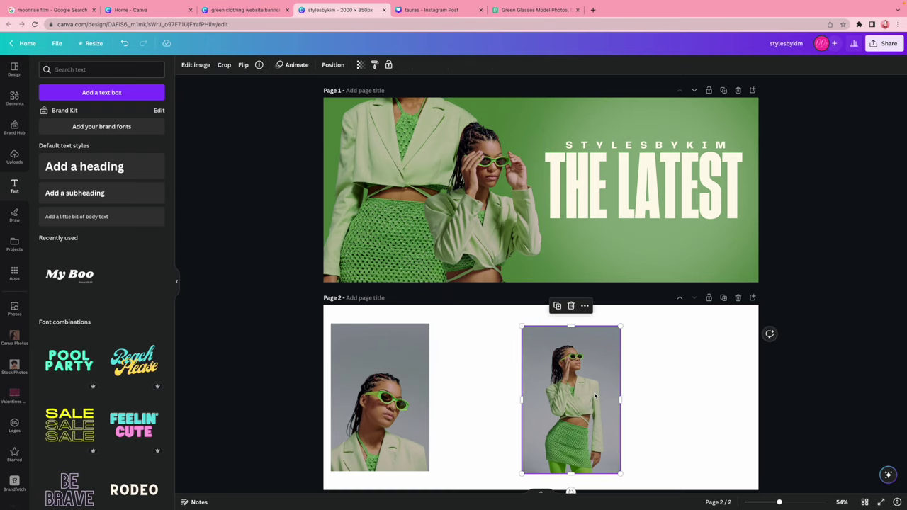
{"action": "left_click_drag", "start_coordinate": [590, 388], "coordinate": [548, 157]}
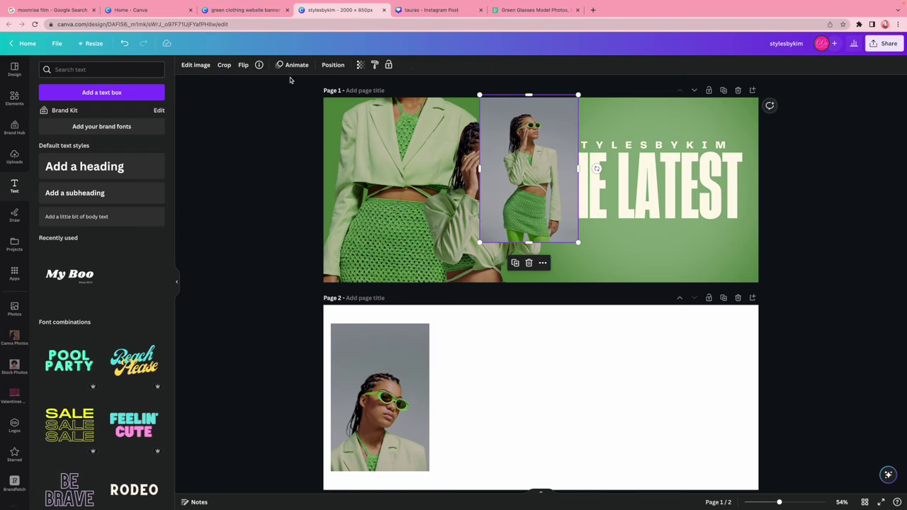
{"action": "left_click", "coordinate": [187, 66]}
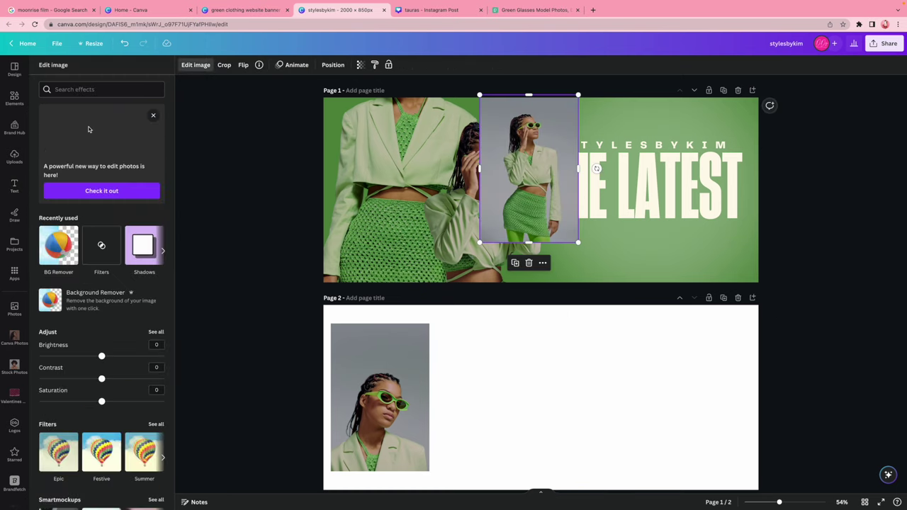
{"action": "left_click", "coordinate": [61, 257]}
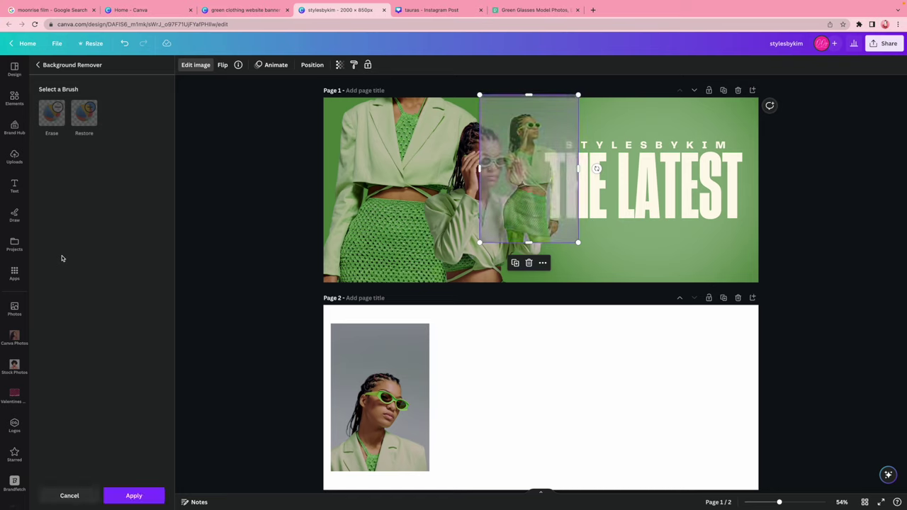
{"action": "left_click", "coordinate": [108, 501]}
- Enlarge the new model cut-out and position it at the banner's right end, overlapping the end of THE LATEST
{"action": "left_click_drag", "start_coordinate": [578, 244], "coordinate": [751, 321]}
{"action": "left_click_drag", "start_coordinate": [578, 265], "coordinate": [730, 270]}
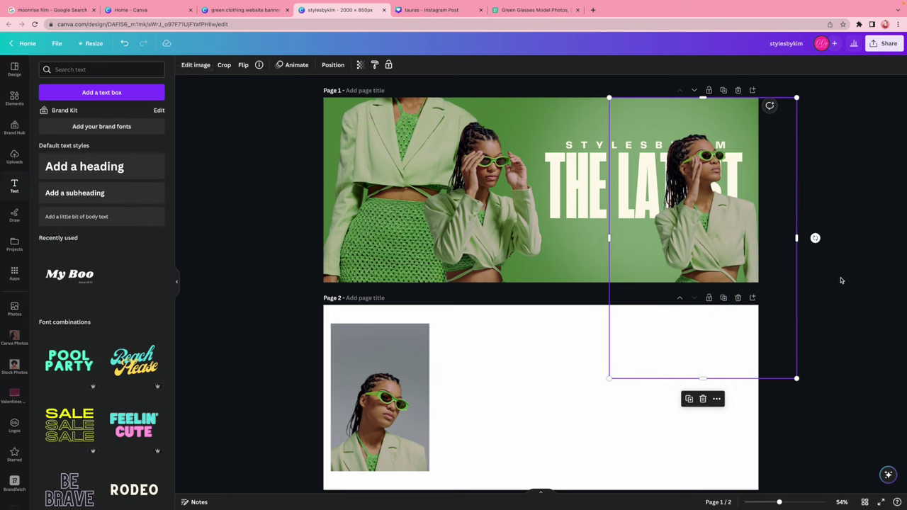
{"action": "left_click_drag", "start_coordinate": [702, 124], "coordinate": [709, 129]}
{"action": "left_click_drag", "start_coordinate": [616, 104], "coordinate": [546, 85]}
{"action": "left_click_drag", "start_coordinate": [691, 180], "coordinate": [698, 212]}
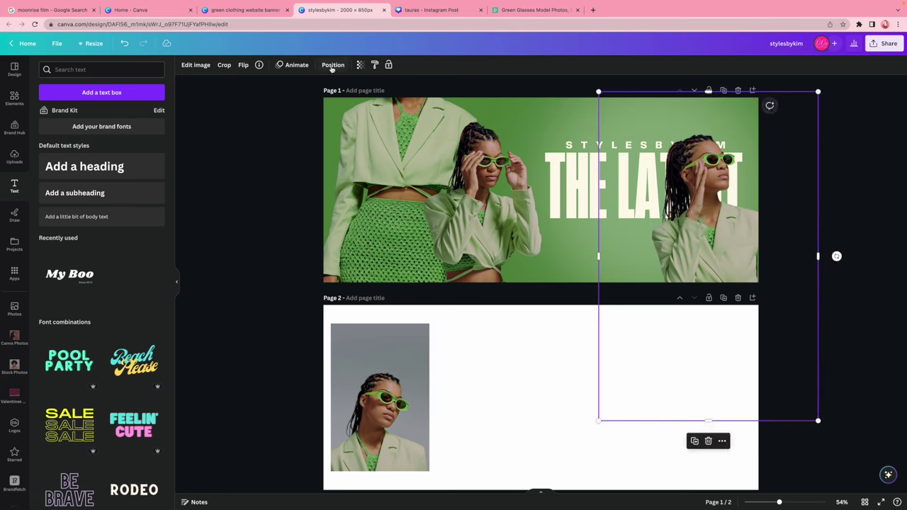
- Bring the STYLESBYKIM text to the top of the layer order, in front of the new model cut-out
{"action": "left_click", "coordinate": [332, 65]}
{"action": "left_click", "coordinate": [139, 73]}
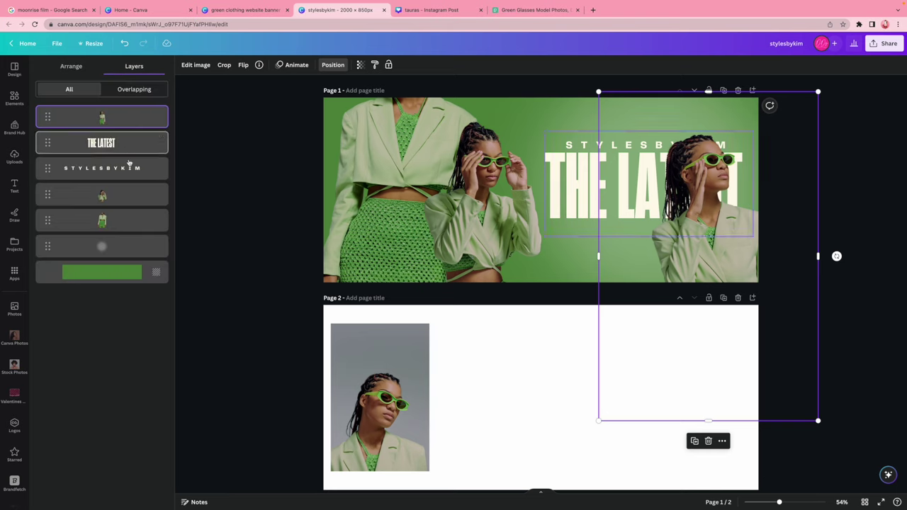
{"action": "left_click_drag", "start_coordinate": [146, 172], "coordinate": [142, 110]}
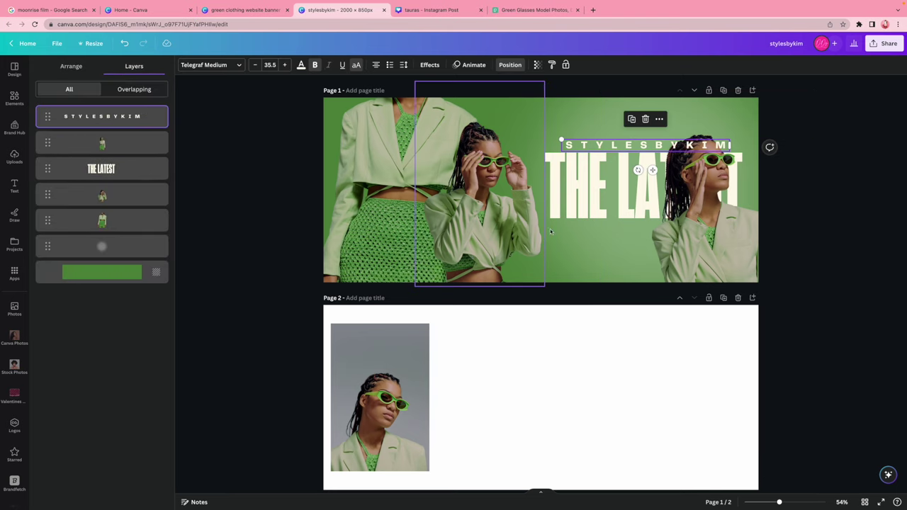
- Nudge the STYLESBYKIM text slightly upwards and shift the rightmost model cut-out a little closer to the banner's right edge
{"action": "left_click", "coordinate": [704, 200]}
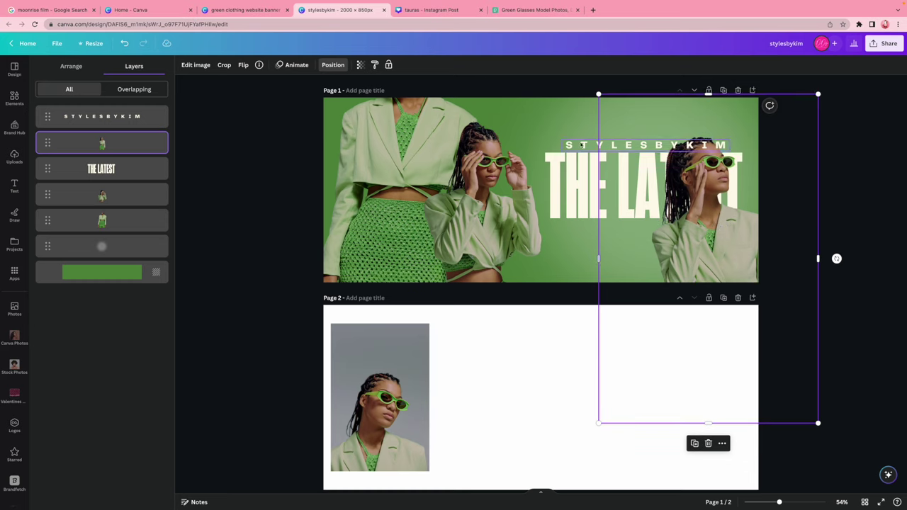
{"action": "left_click", "coordinate": [605, 146]}
{"action": "left_click", "coordinate": [707, 232]}
{"action": "mouse_move", "coordinate": [706, 232]}
{"action": "left_mouse_down"}
{"action": "mouse_move", "coordinate": [711, 243]}
{"action": "mouse_move", "coordinate": [712, 230]}
{"action": "left_mouse_up"}
- Duplicate THE LATEST heading and align the copy exactly over the original, in front of the model
{"action": "left_click", "coordinate": [576, 196]}
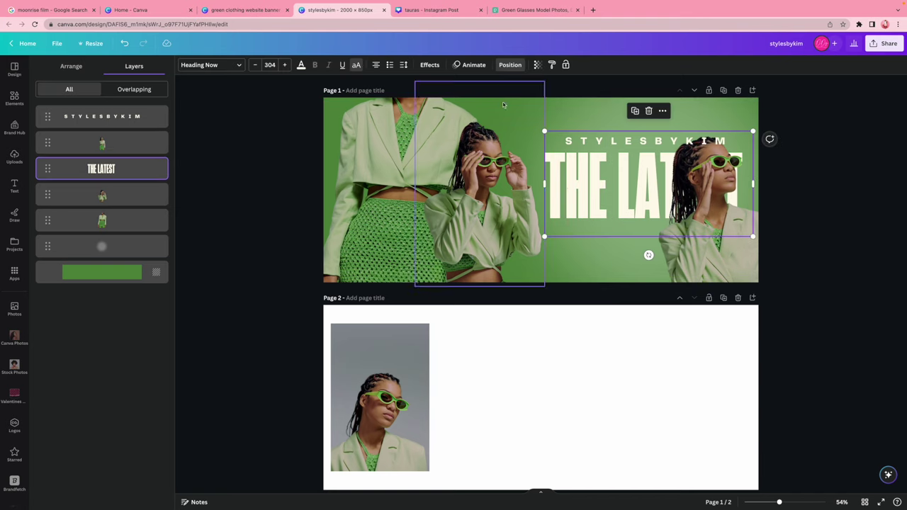
{"action": "left_click", "coordinate": [634, 112]}
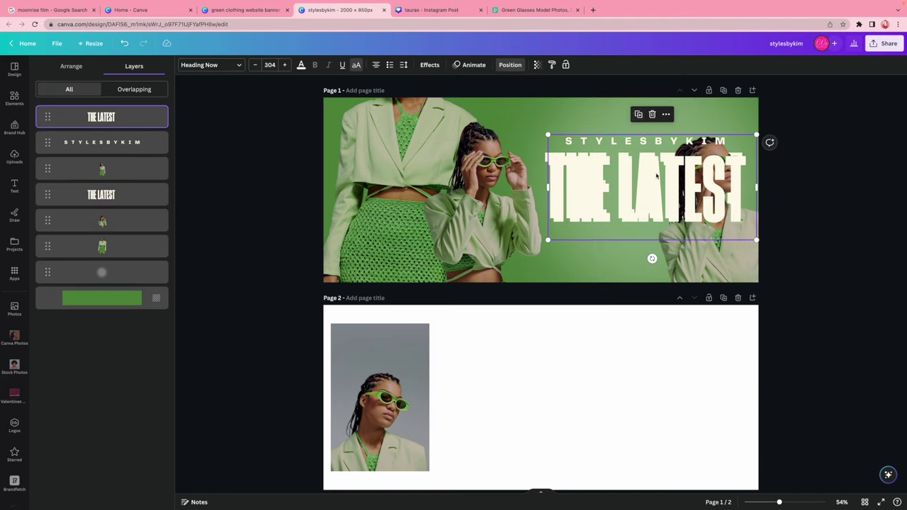
{"action": "left_click_drag", "start_coordinate": [643, 192], "coordinate": [643, 187]}
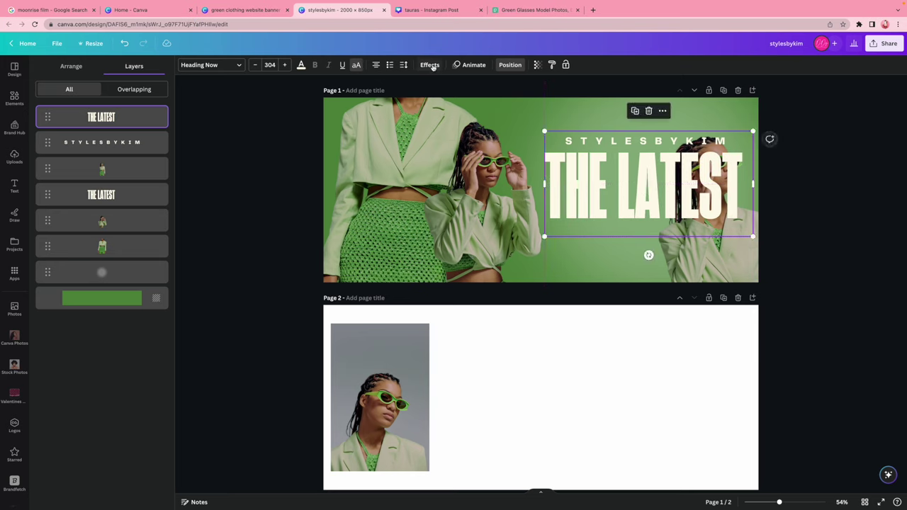
- Apply the Hollow effect to the duplicated heading with a thickness of 2
{"action": "left_click", "coordinate": [430, 65]}
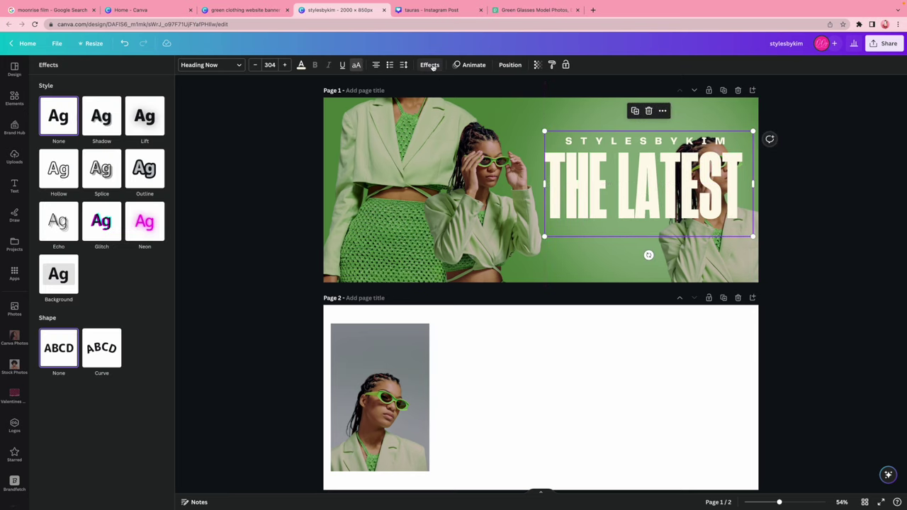
{"action": "left_click", "coordinate": [59, 170]}
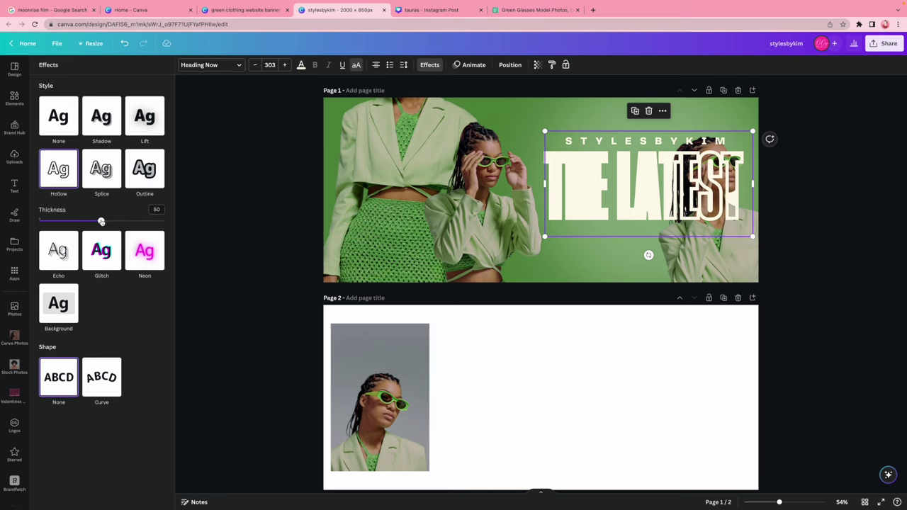
{"action": "left_click_drag", "start_coordinate": [101, 221], "coordinate": [41, 221]}
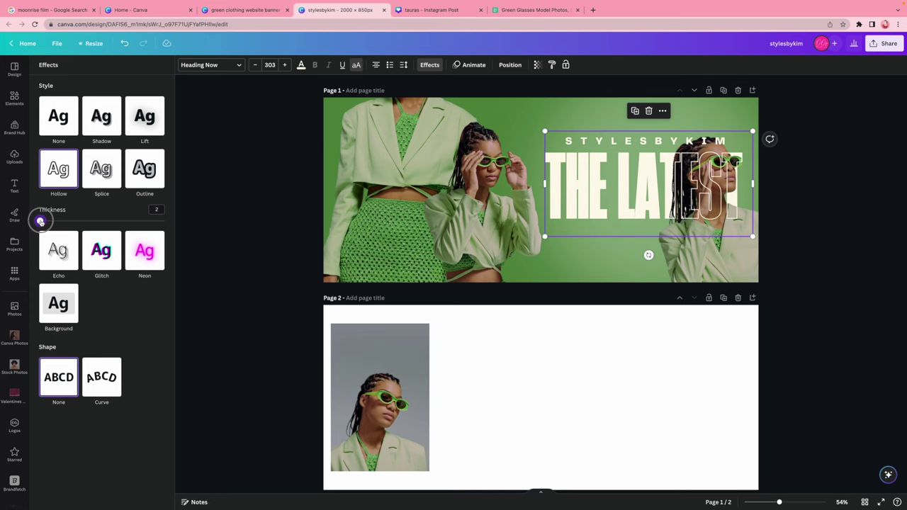
{"action": "left_click", "coordinate": [850, 241]}
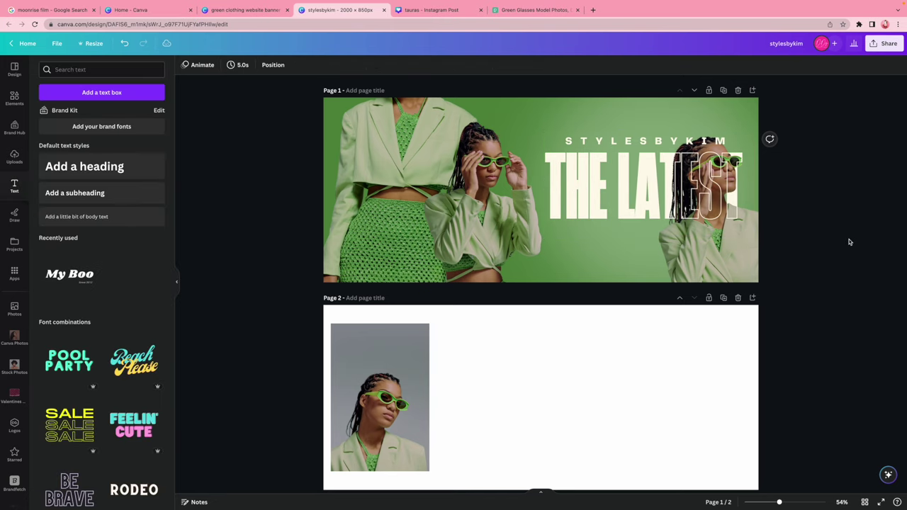
- Reposition the rightmost model cut-out so her face sits behind the outlined last letters of THE LATEST
{"action": "left_click", "coordinate": [743, 262]}
{"action": "left_click_drag", "start_coordinate": [723, 261], "coordinate": [757, 260]}
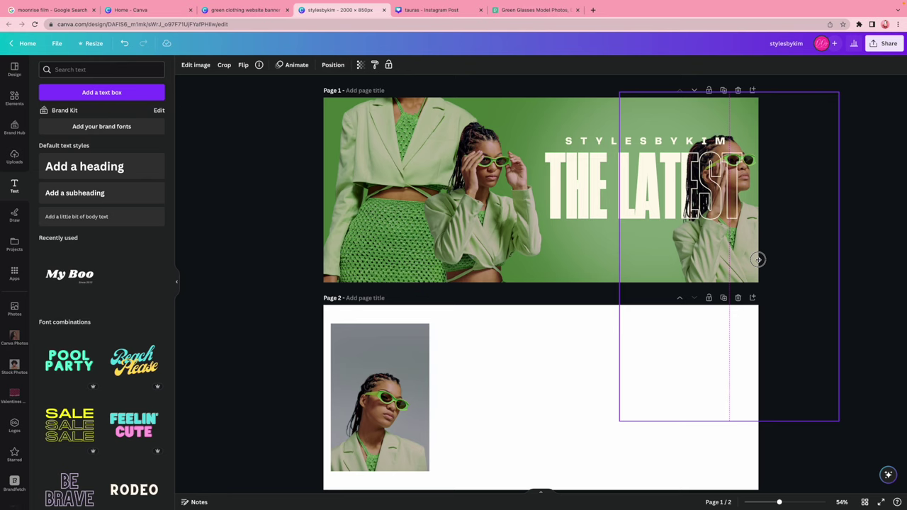
{"action": "left_click_drag", "start_coordinate": [757, 259], "coordinate": [738, 269]}
{"action": "left_click", "coordinate": [881, 255]}
- Add a heading reading "fashion boutique" and move it below THE LATEST
{"action": "left_click", "coordinate": [126, 171]}
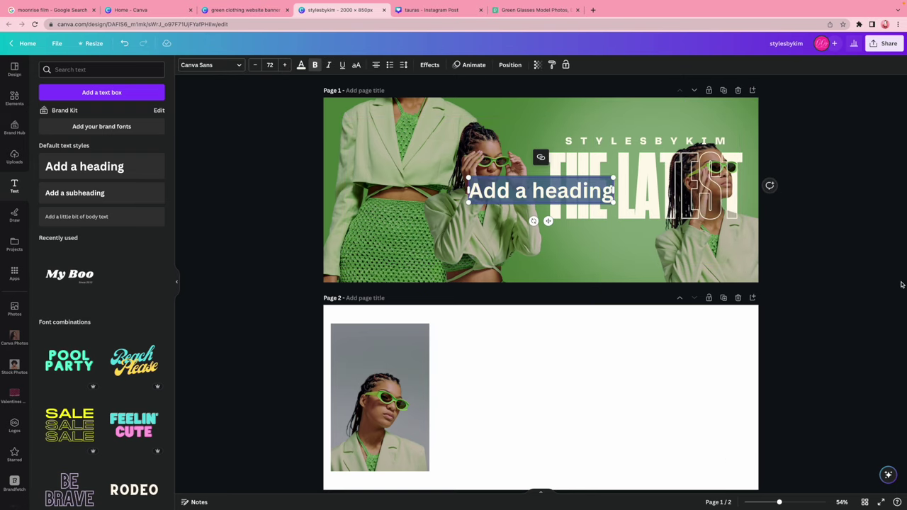
{"action": "type", "text": "fas"}
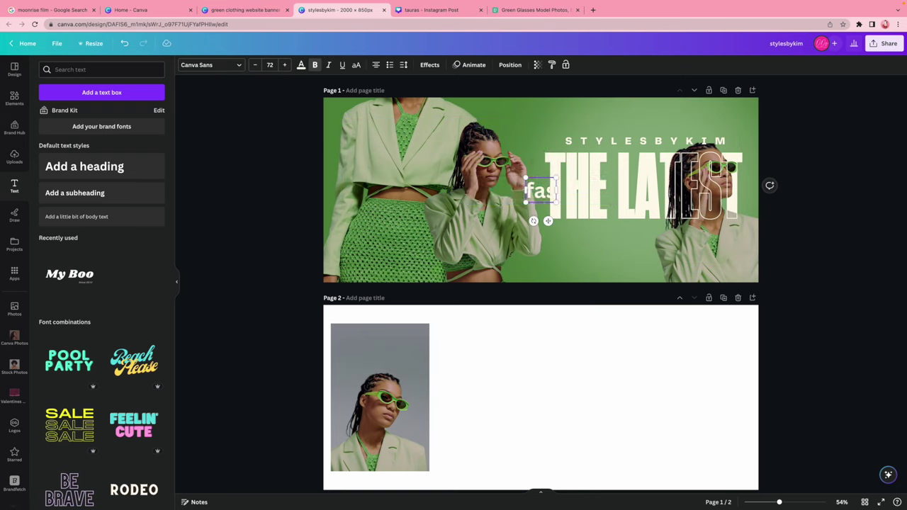
{"action": "type", "text": "hion boutiqu"}
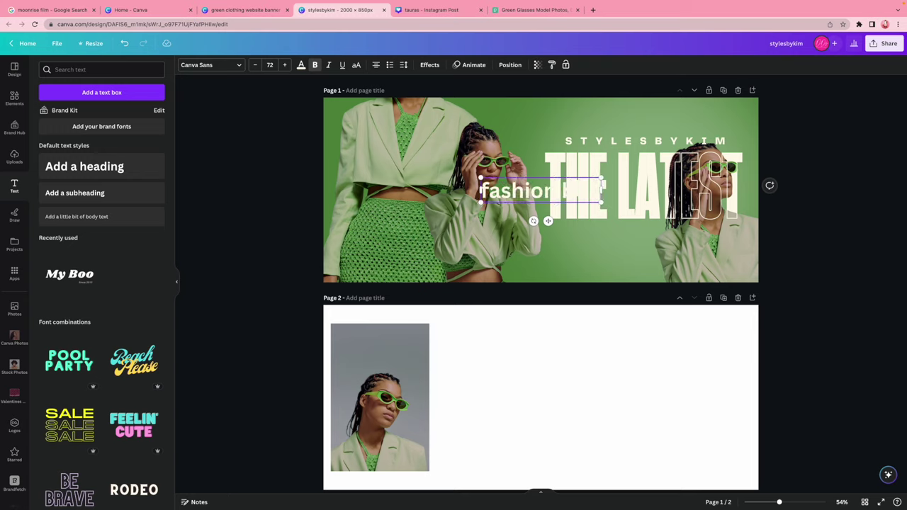
{"action": "type", "text": "e"}
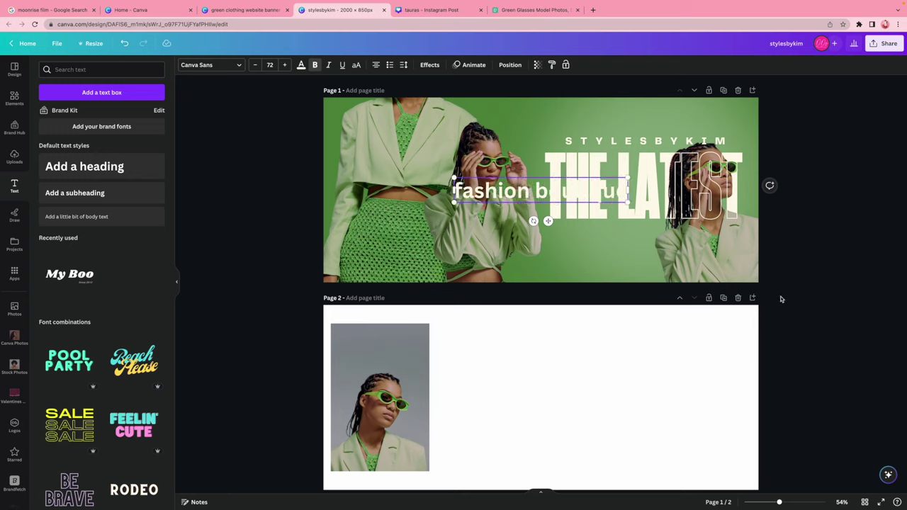
{"action": "left_click", "coordinate": [832, 287]}
{"action": "left_click_drag", "start_coordinate": [517, 187], "coordinate": [569, 258]}
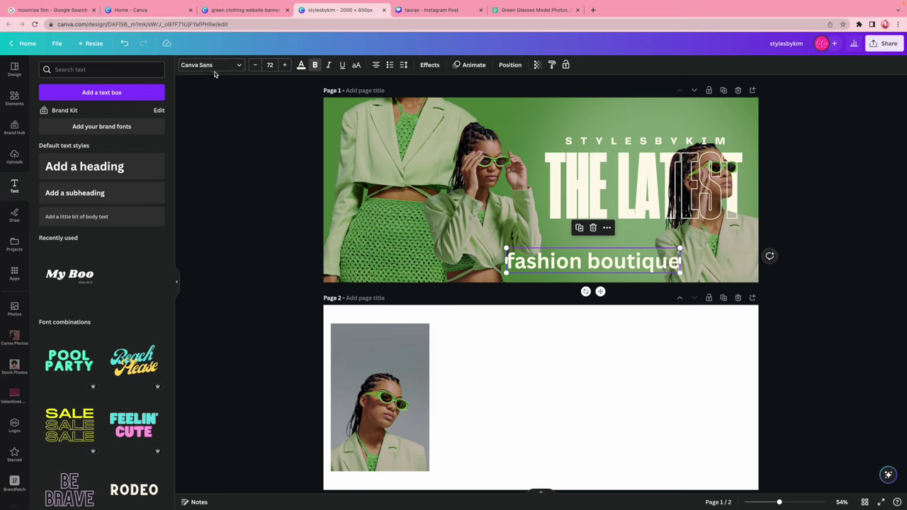
- Set the "fashion boutique" heading's font to Heading Now 28 Heavy and turn its text into uppercase
{"action": "left_click", "coordinate": [212, 65]}
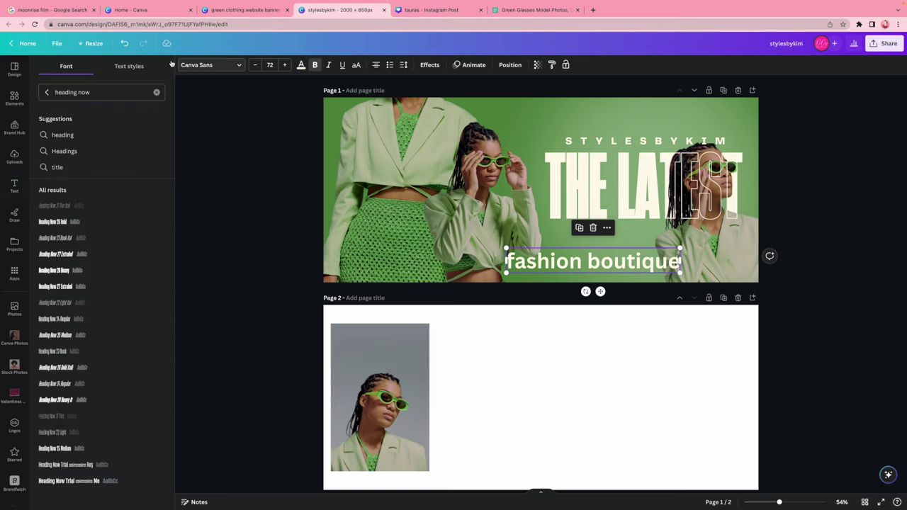
{"action": "left_click", "coordinate": [75, 287]}
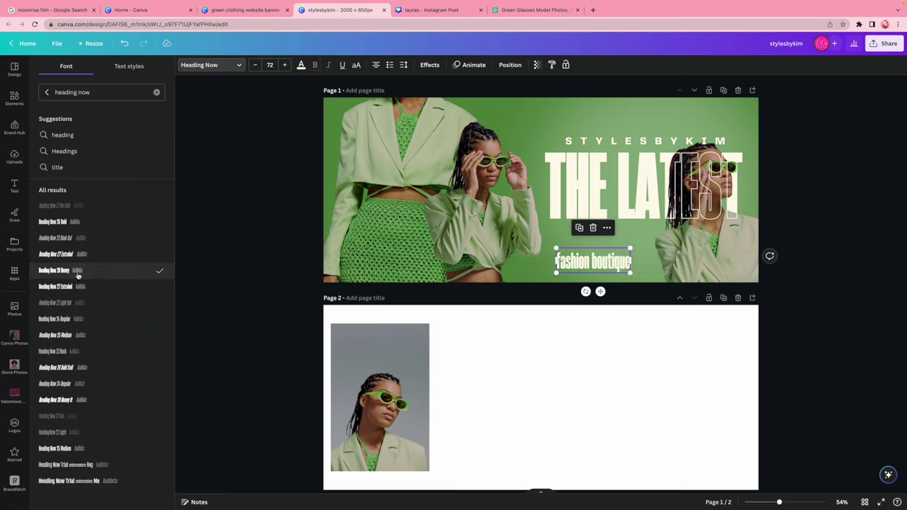
{"action": "left_click", "coordinate": [357, 65]}
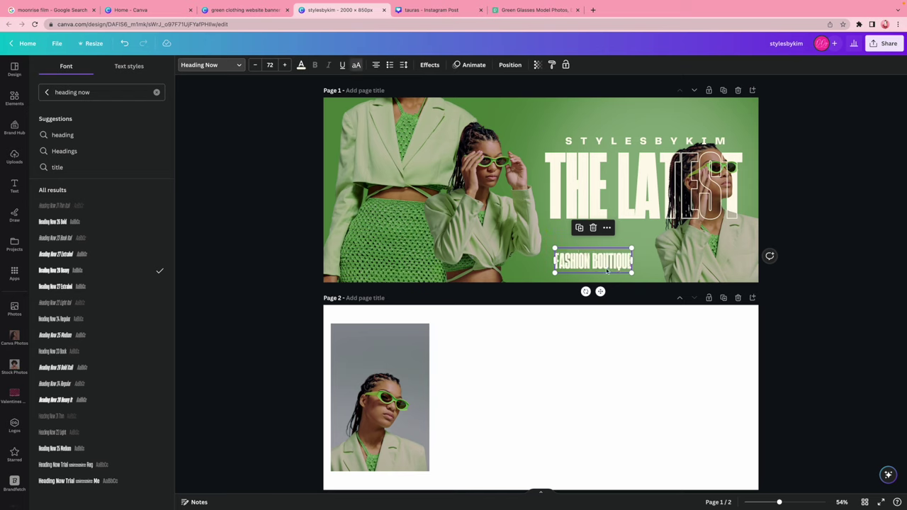
- Enlarge the FASHION BOUTIQUE text to nearly the width of THE LATEST and place it directly beneath that heading
{"action": "left_click_drag", "start_coordinate": [631, 248], "coordinate": [718, 227]}
{"action": "key", "text": "Escape"}
{"action": "left_click_drag", "start_coordinate": [691, 270], "coordinate": [688, 247]}
- Move all the banner text together with the rightmost model cut-out slightly upwards, and select that cut-out
{"action": "left_click_drag", "start_coordinate": [832, 295], "coordinate": [657, 174]}
{"action": "left_click", "coordinate": [862, 194]}
{"action": "left_click", "coordinate": [730, 255]}
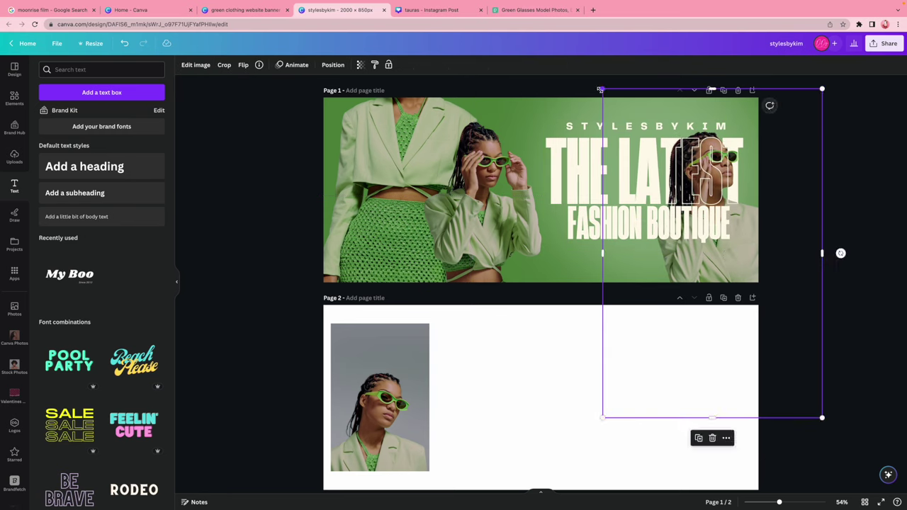
- Enlarge the rightmost model cut-out slightly and reposition it at the banner's right edge
{"action": "left_click_drag", "start_coordinate": [600, 90], "coordinate": [569, 79]}
{"action": "left_click_drag", "start_coordinate": [732, 252], "coordinate": [742, 265]}
{"action": "left_click", "coordinate": [853, 298]}
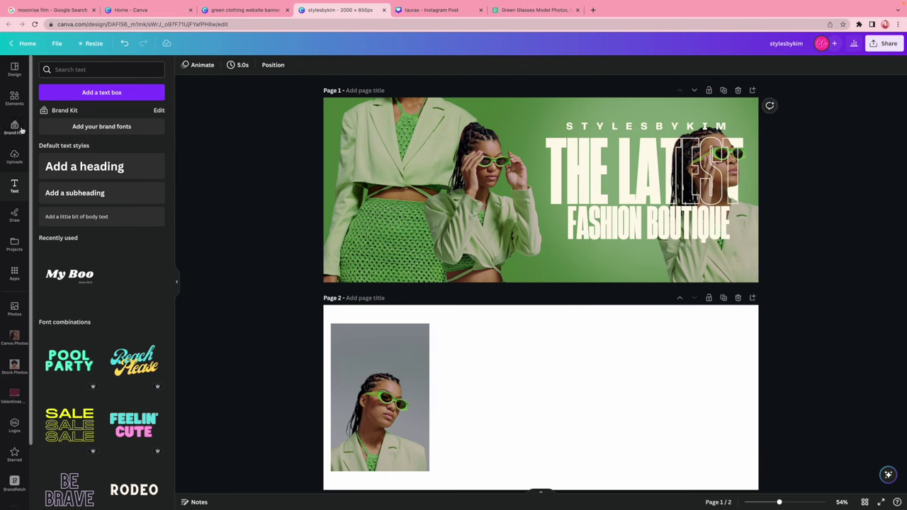
- Add a square shape to page 1, fill it with the document's dark green, and move it over the middle model
{"action": "left_click", "coordinate": [18, 101]}
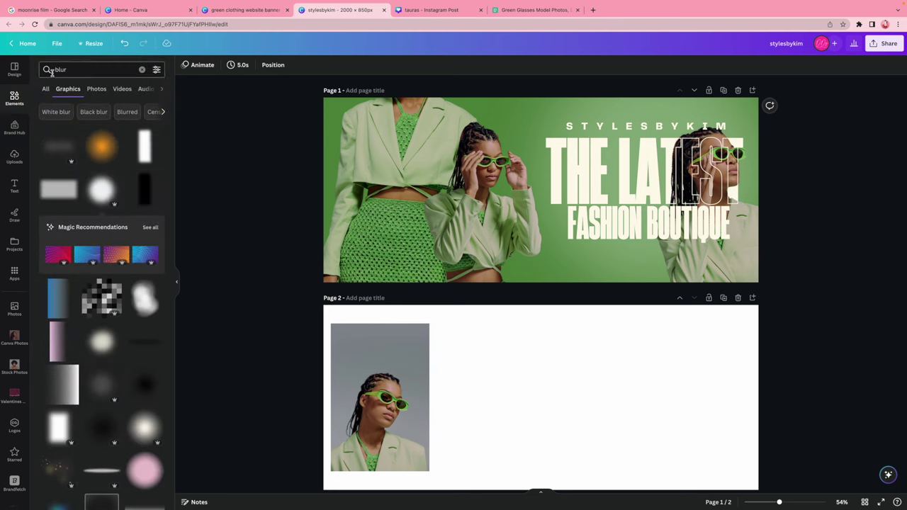
{"action": "left_click", "coordinate": [142, 65]}
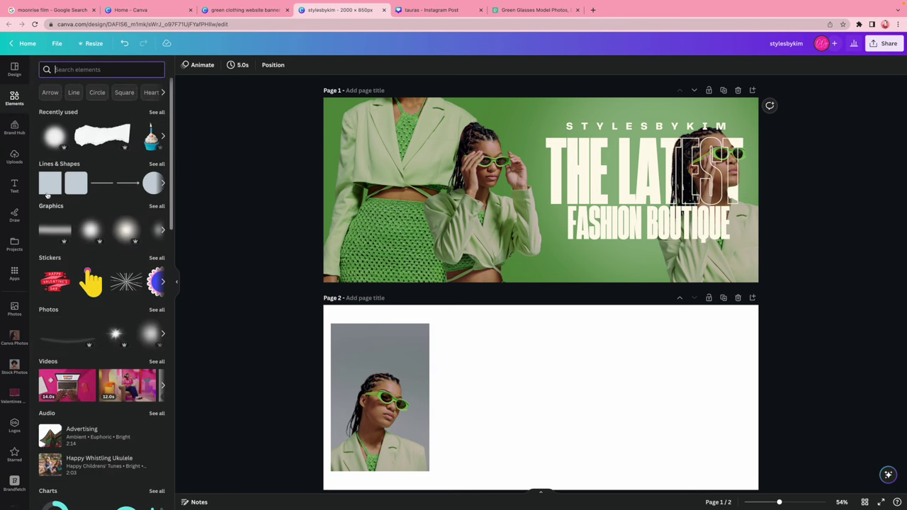
{"action": "left_click", "coordinate": [46, 189]}
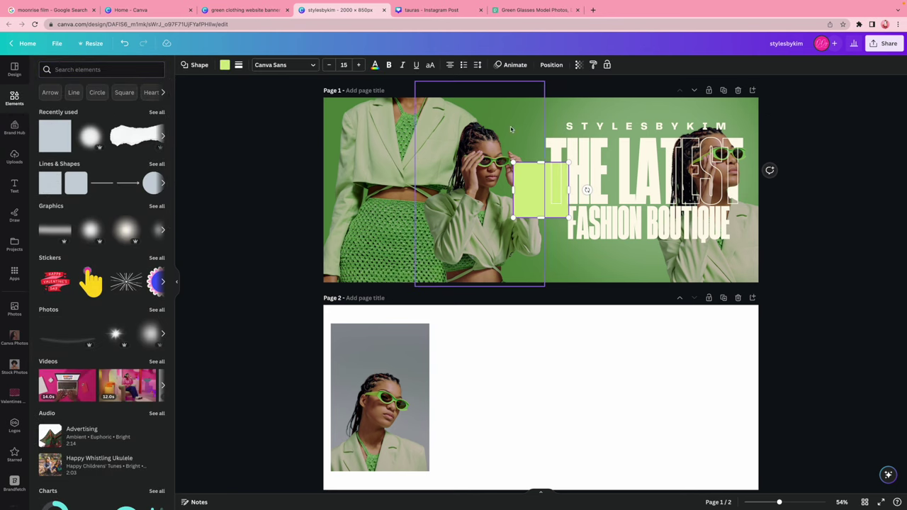
{"action": "left_click", "coordinate": [787, 251]}
{"action": "left_click", "coordinate": [541, 186]}
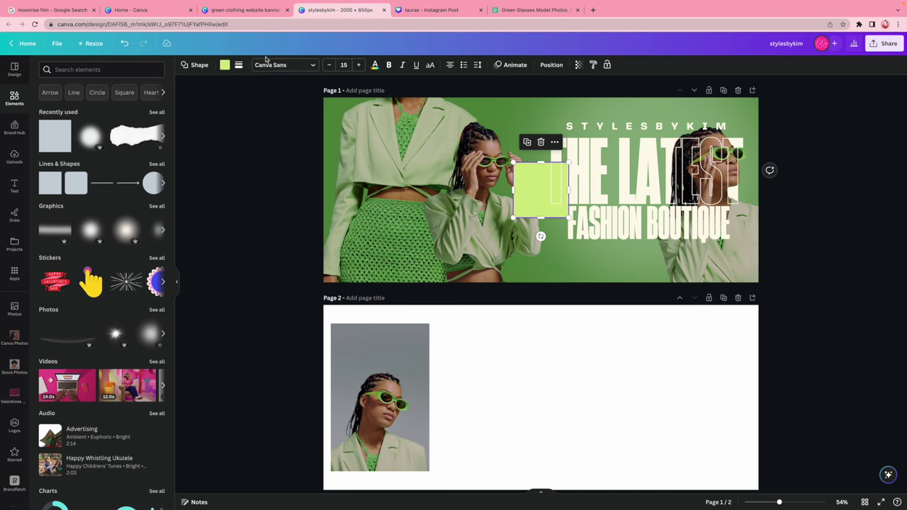
{"action": "left_click", "coordinate": [224, 64]}
{"action": "left_click", "coordinate": [112, 114]}
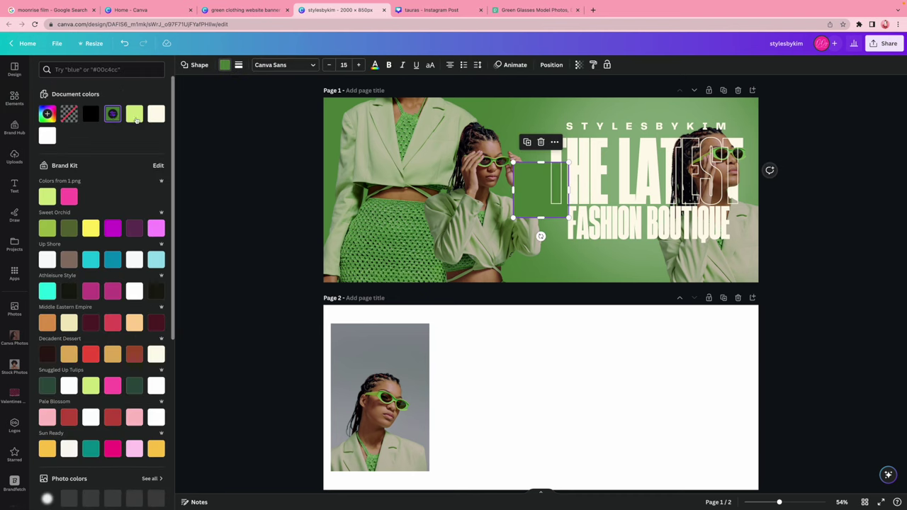
{"action": "left_click_drag", "start_coordinate": [526, 192], "coordinate": [465, 239]}
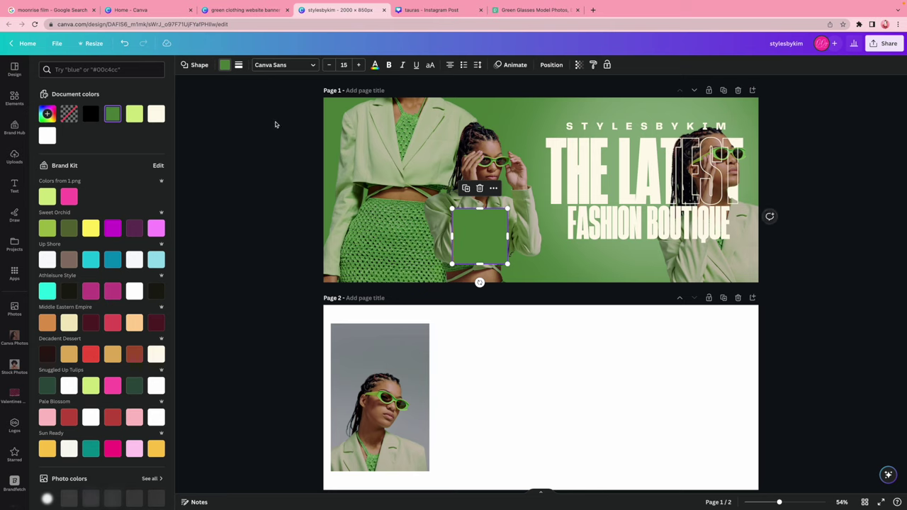
- Give the green square a solid border in the document's cream colour
{"action": "left_click", "coordinate": [238, 65]}
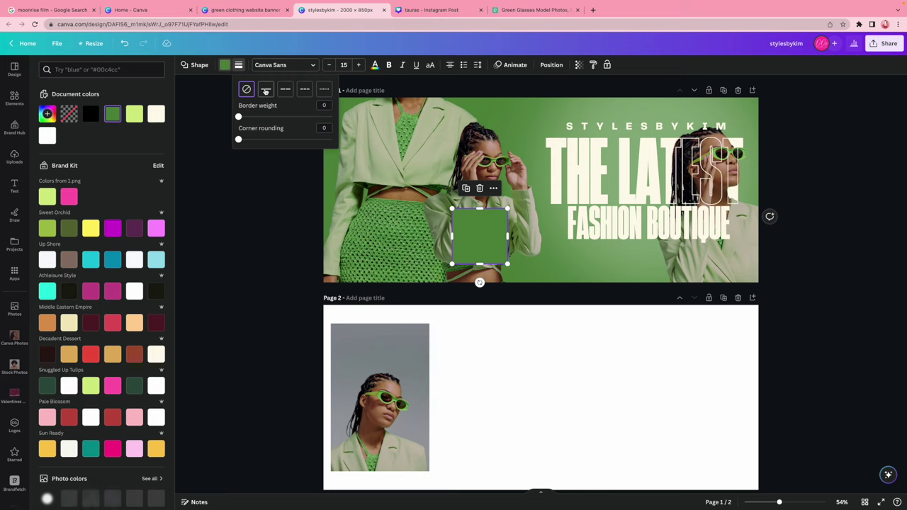
{"action": "left_click", "coordinate": [266, 89]}
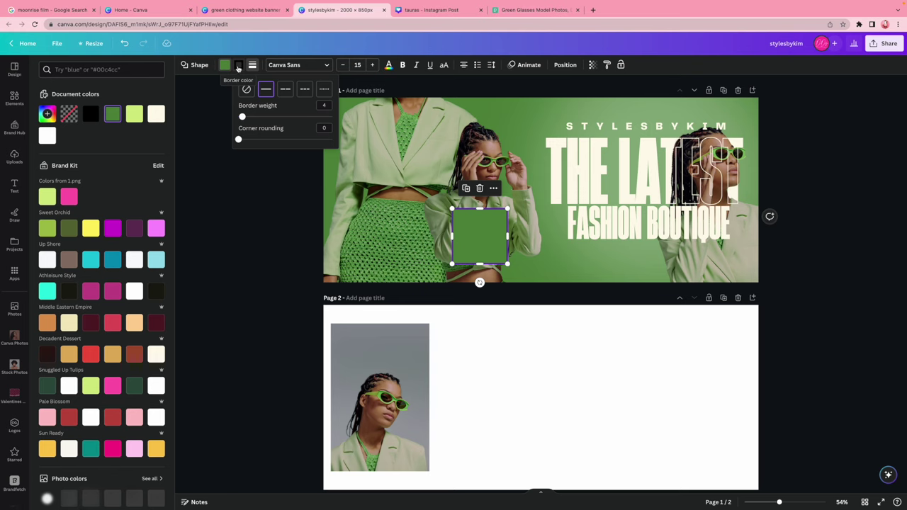
{"action": "left_click", "coordinate": [238, 65]}
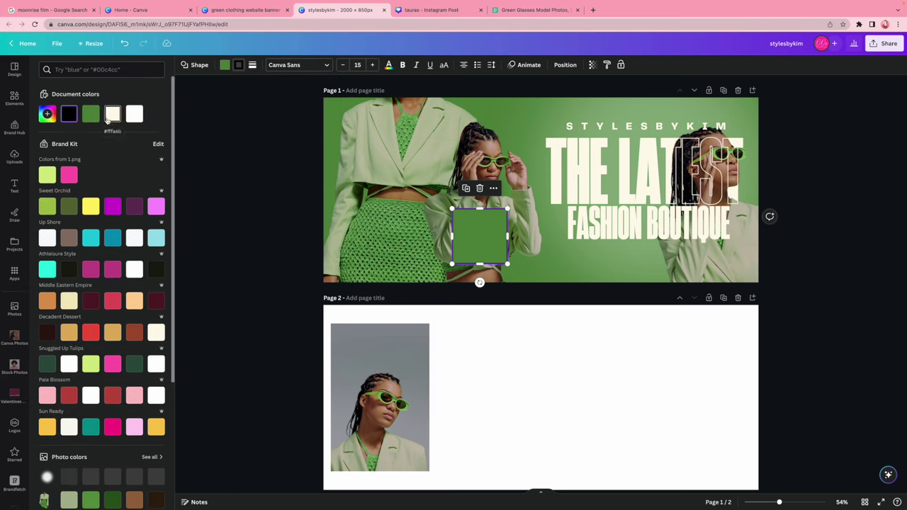
{"action": "left_click", "coordinate": [115, 118]}
- Reshape the square into a thin bar about as wide as FASHION BOUTIQUE and place it directly beneath that heading
{"action": "left_click_drag", "start_coordinate": [479, 263], "coordinate": [601, 212]}
{"action": "left_click_drag", "start_coordinate": [533, 239], "coordinate": [644, 272]}
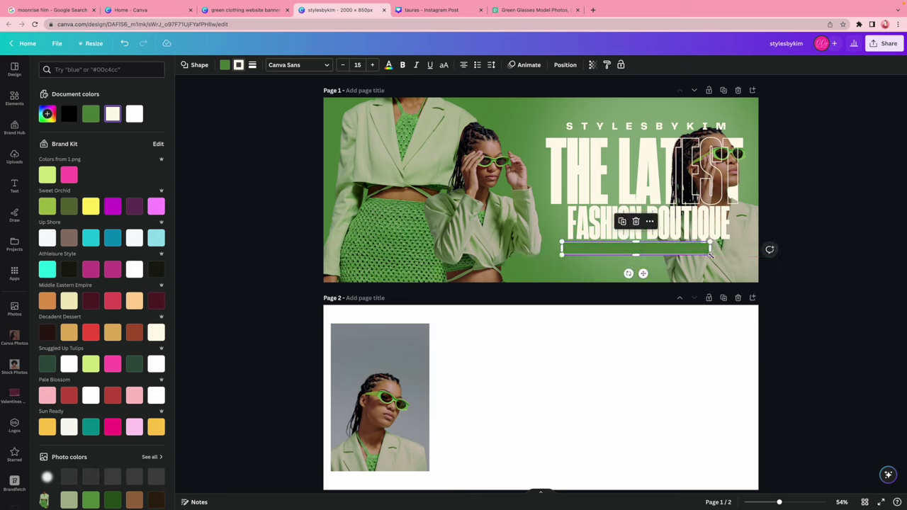
{"action": "left_click_drag", "start_coordinate": [710, 255], "coordinate": [729, 255]}
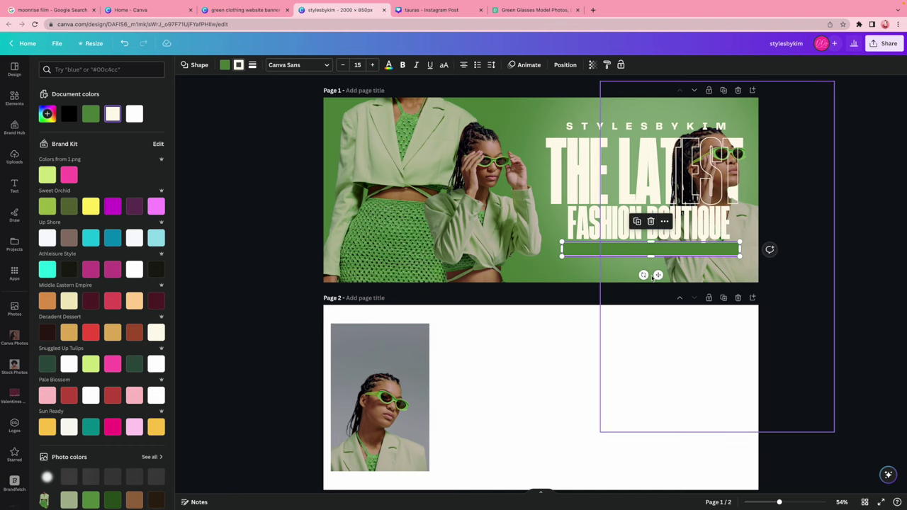
{"action": "left_click", "coordinate": [787, 305]}
- Duplicate the STYLESBYKIM text and place the copy over the green bar
{"action": "left_click", "coordinate": [587, 126]}
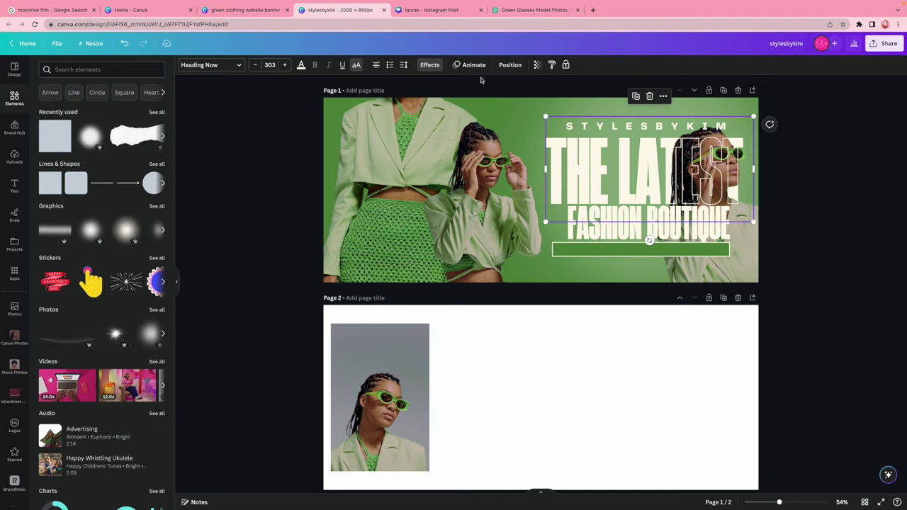
{"action": "left_click", "coordinate": [509, 64]}
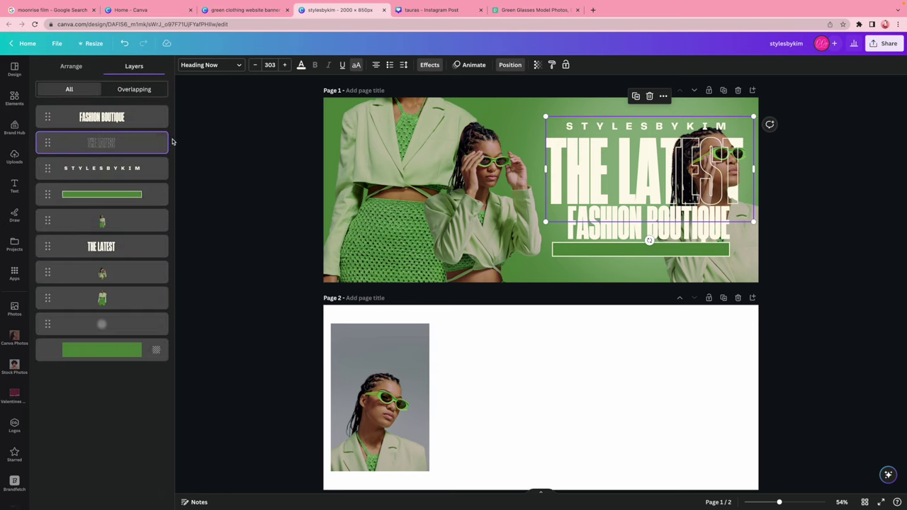
{"action": "left_click", "coordinate": [133, 168]}
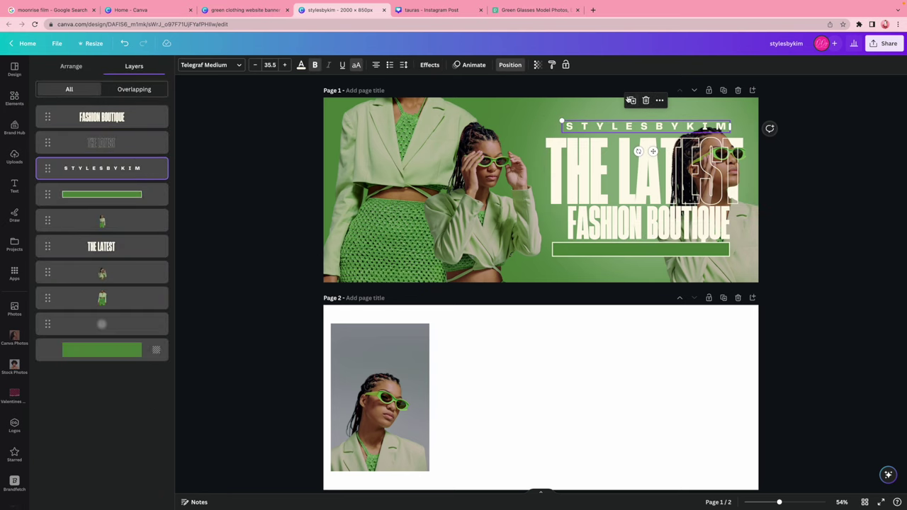
{"action": "left_click", "coordinate": [631, 100]}
{"action": "left_click_drag", "start_coordinate": [646, 138], "coordinate": [635, 260]}
- Replace the copied text with SHOP OUR NEWEST STYLES and shrink it to size 16.3 so it fits on one line
{"action": "double_click", "coordinate": [646, 248]}
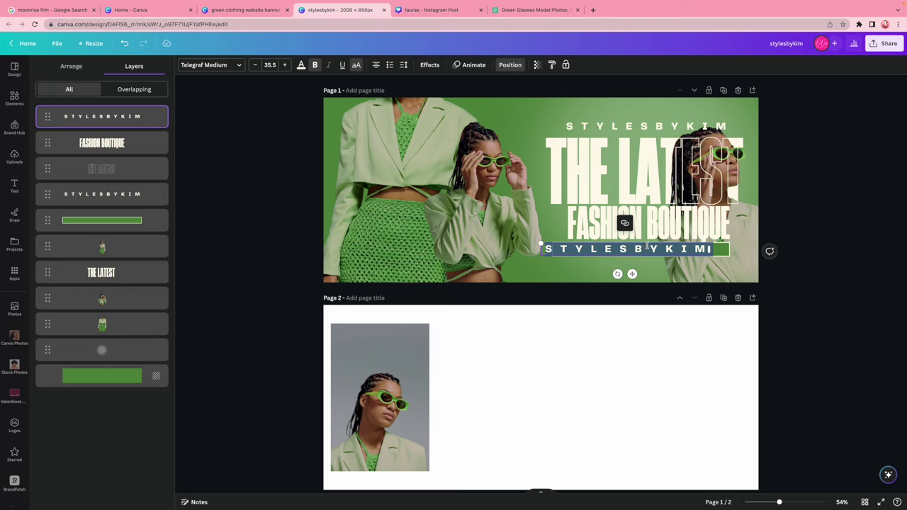
{"action": "type", "text": "SHO"}
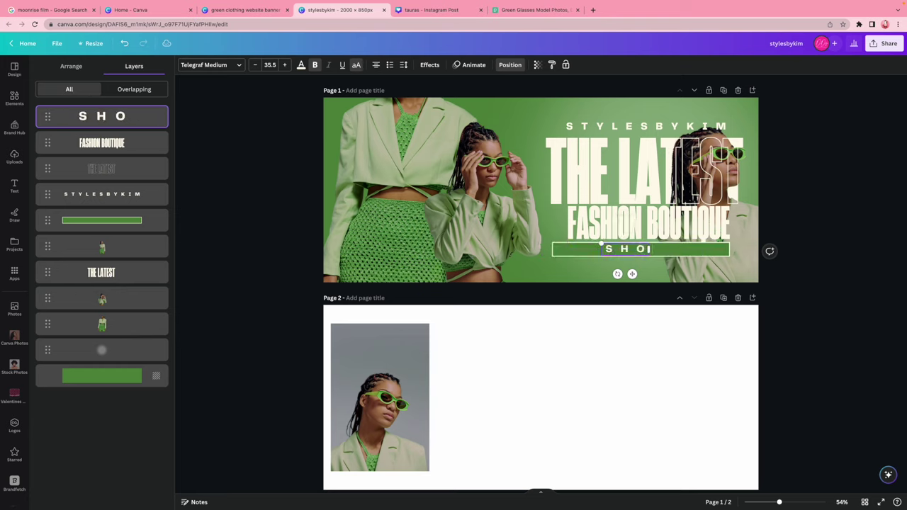
{"action": "type", "text": "P OUR NEWE"}
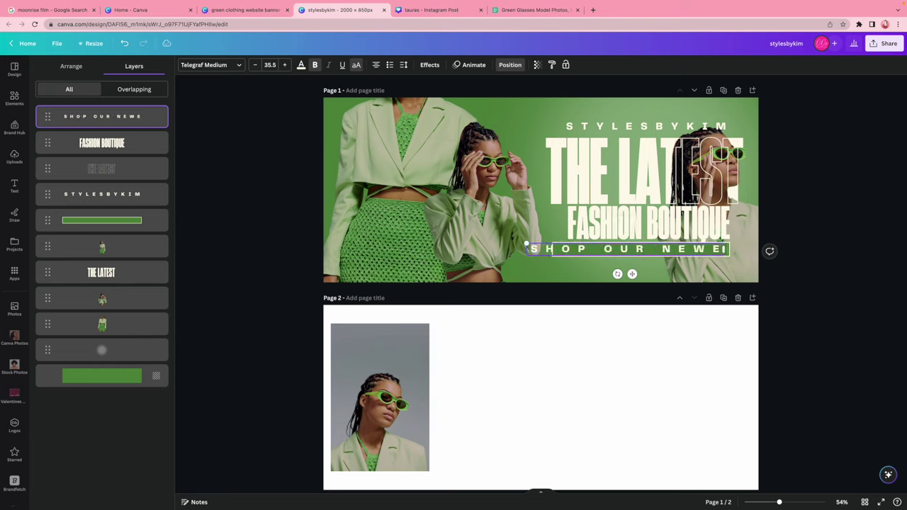
{"action": "type", "text": "ST STYLES"}
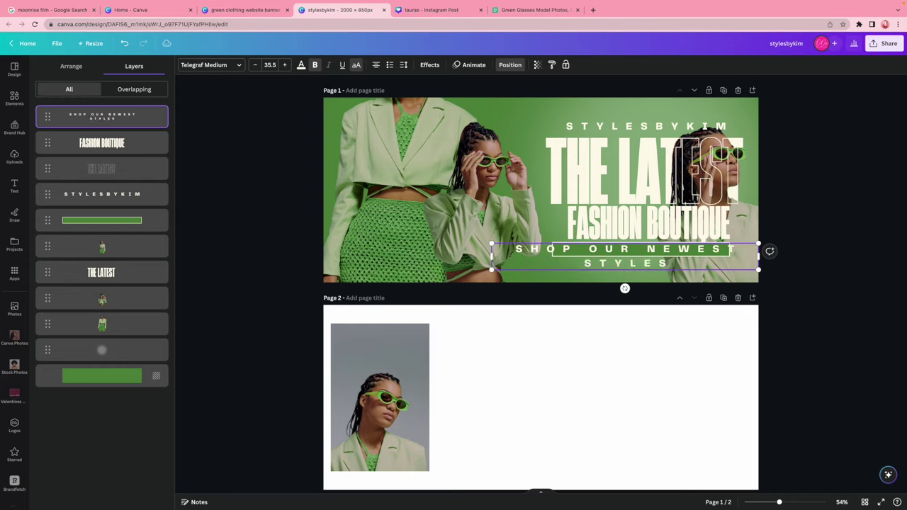
{"action": "key", "text": "BackSpace"}
{"action": "type", "text": "T"}
{"action": "left_click_drag", "start_coordinate": [760, 270], "coordinate": [658, 246]}
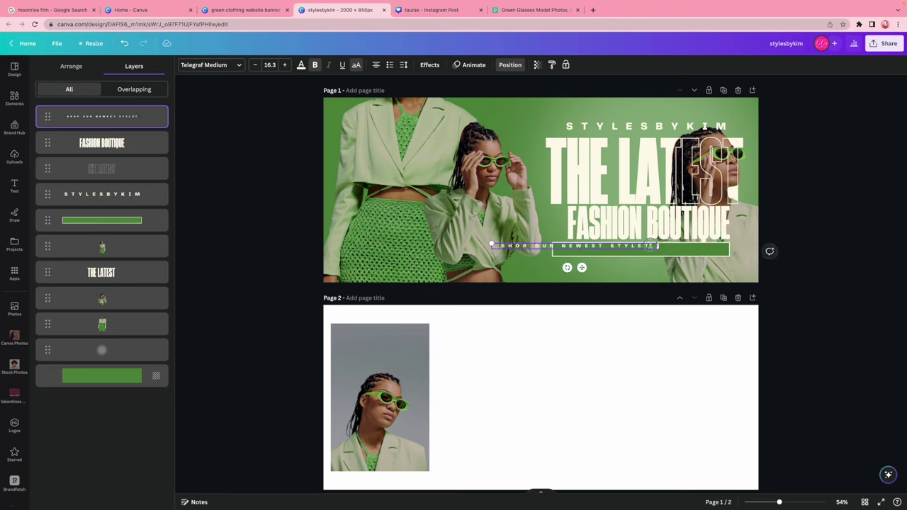
{"action": "key", "text": "BackSpace"}
{"action": "type", "text": "S"}
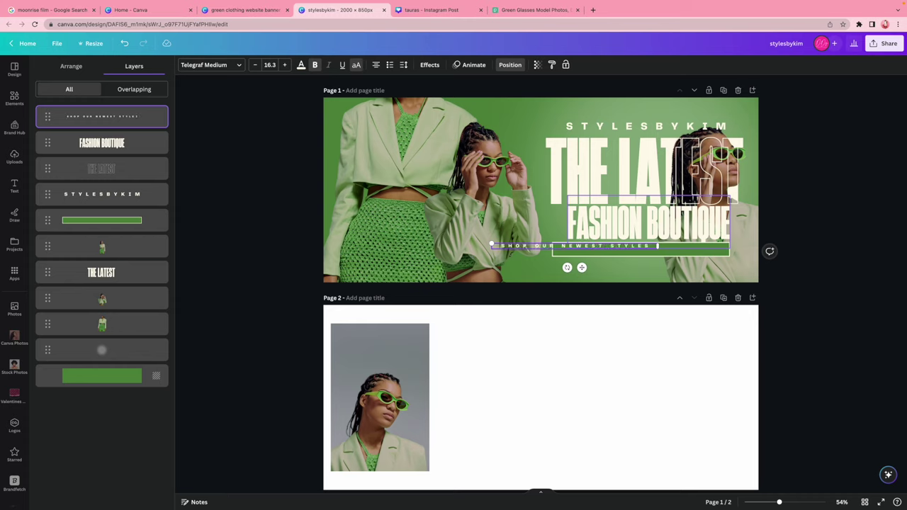
- Position SHOP OUR NEWEST STYLES inside the green bar and resize it to 18.6 so it spans the bar's width
{"action": "left_click_drag", "start_coordinate": [581, 268], "coordinate": [652, 271]}
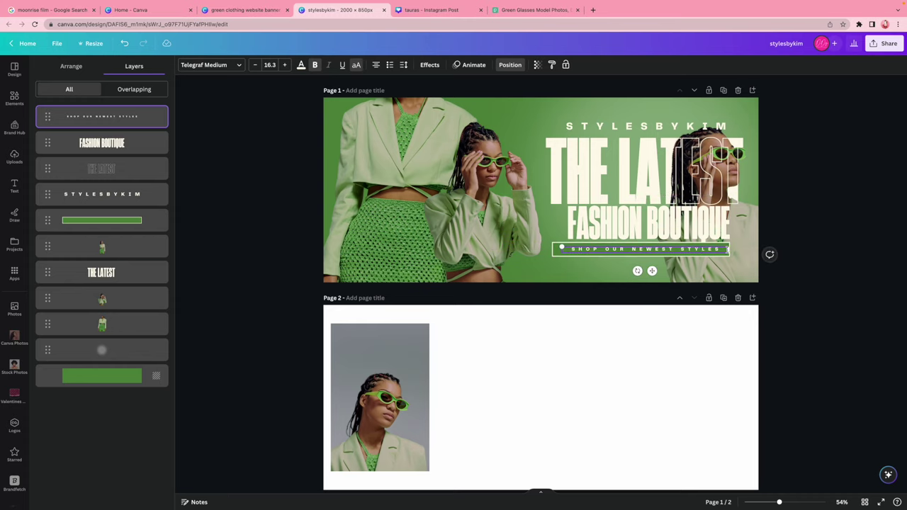
{"action": "left_click_drag", "start_coordinate": [728, 249], "coordinate": [717, 249]}
{"action": "left_click_drag", "start_coordinate": [563, 247], "coordinate": [531, 247]}
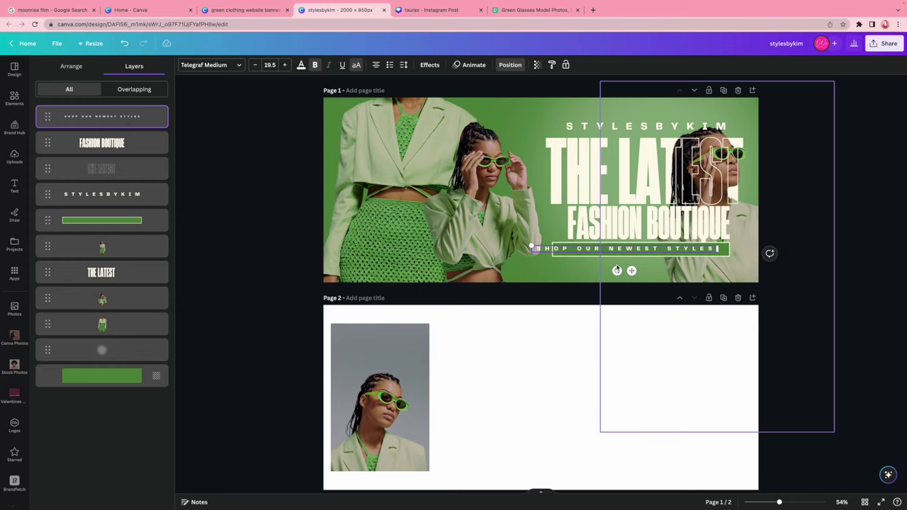
{"action": "left_click_drag", "start_coordinate": [631, 270], "coordinate": [650, 269]}
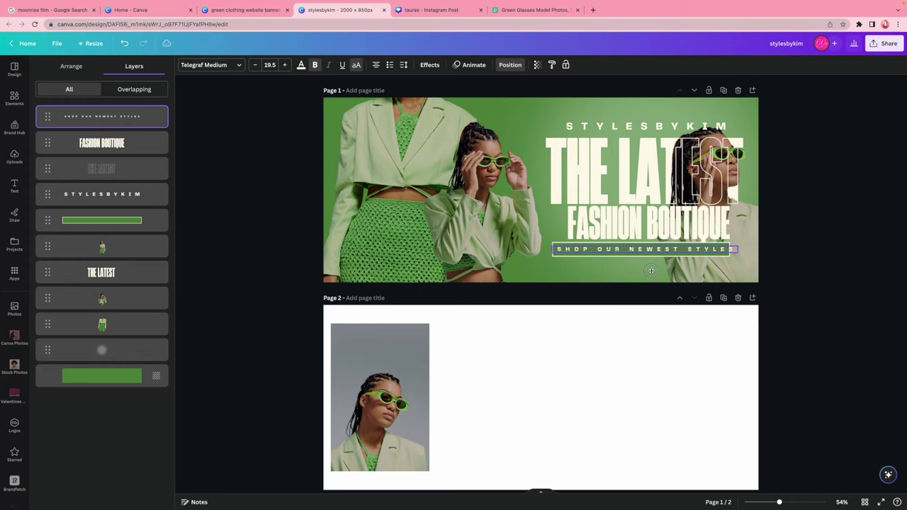
{"action": "left_click_drag", "start_coordinate": [551, 247], "coordinate": [557, 247]}
{"action": "left_click_drag", "start_coordinate": [652, 272], "coordinate": [647, 271]}
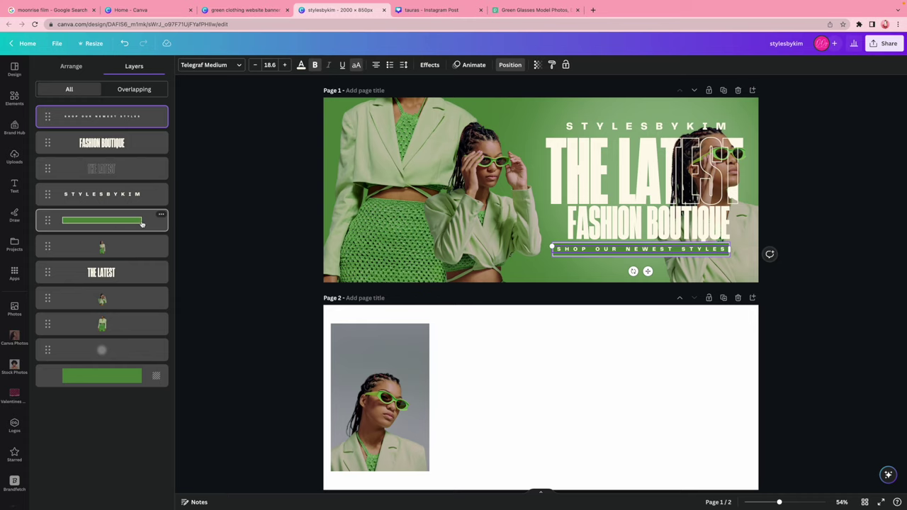
- Move the green bar one layer down, behind the rightmost model cut-out, and deselect it
{"action": "left_click_drag", "start_coordinate": [142, 223], "coordinate": [142, 253]}
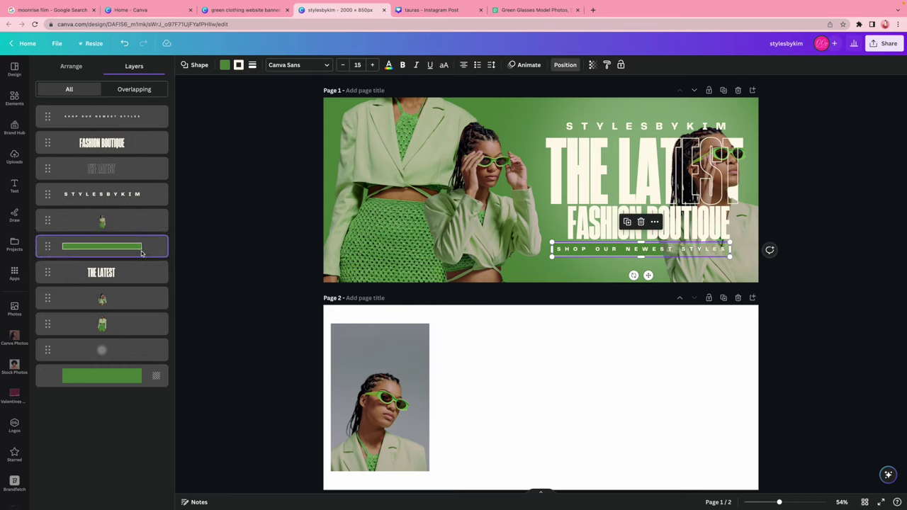
{"action": "left_click_drag", "start_coordinate": [599, 431], "coordinate": [822, 279]}
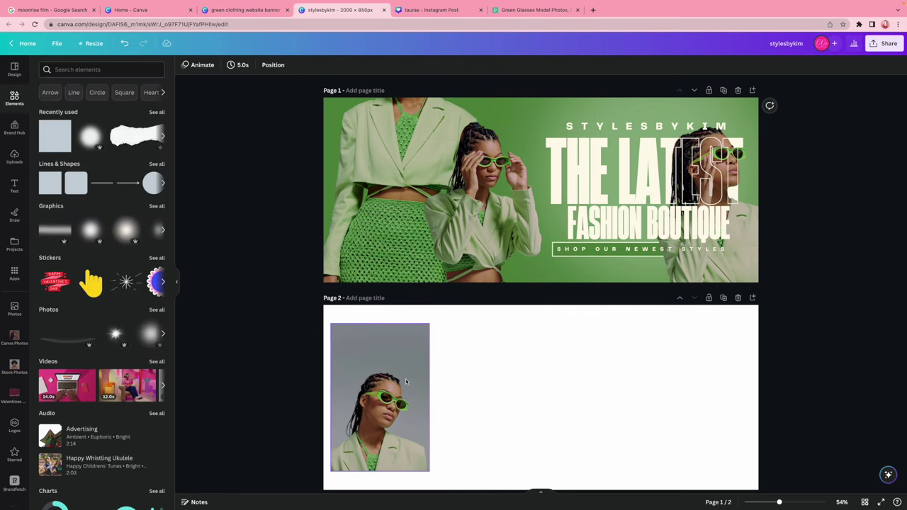
{"action": "left_click_drag", "start_coordinate": [846, 350], "coordinate": [572, 228]}
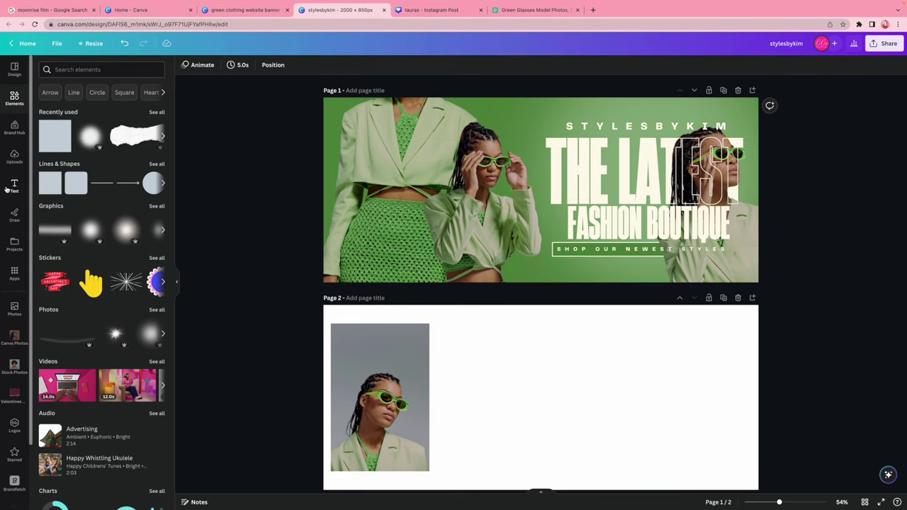
{"action": "left_click", "coordinate": [13, 186]}
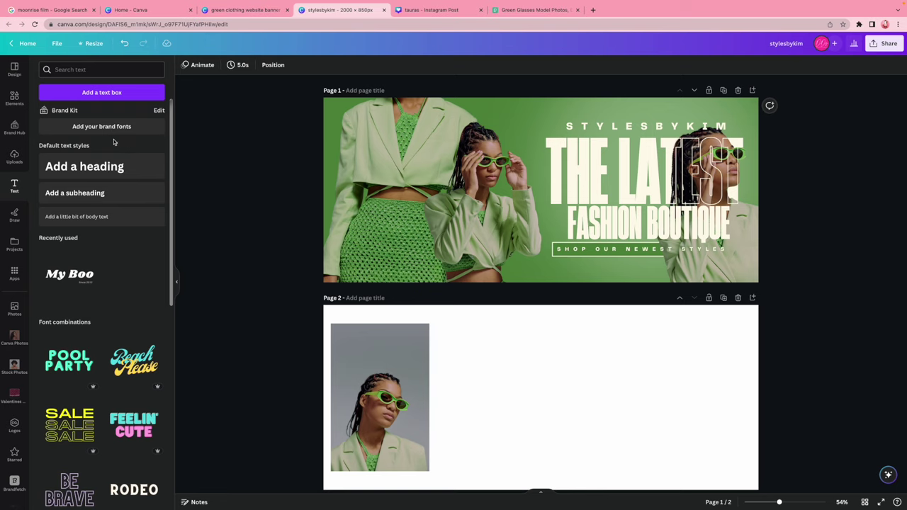
{"action": "left_click", "coordinate": [386, 374]}
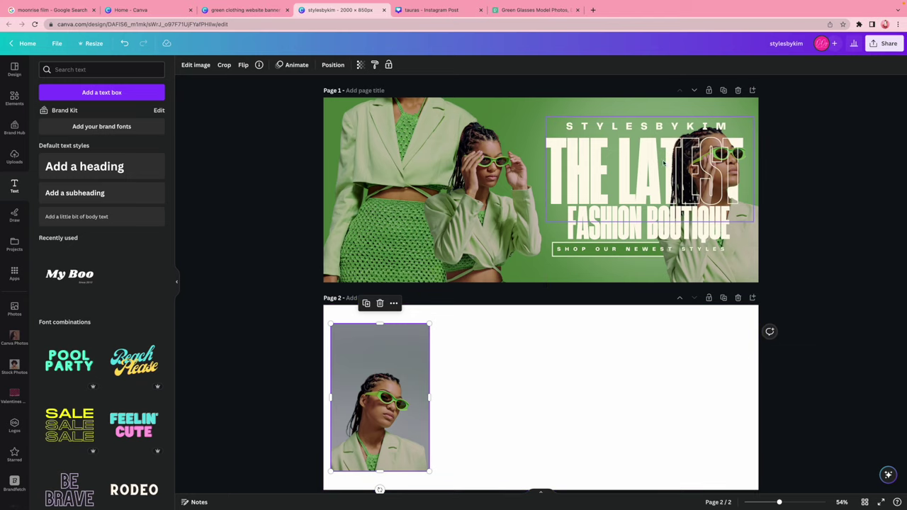
- Change the page 2 background to the document's dark green
{"action": "left_click", "coordinate": [599, 376]}
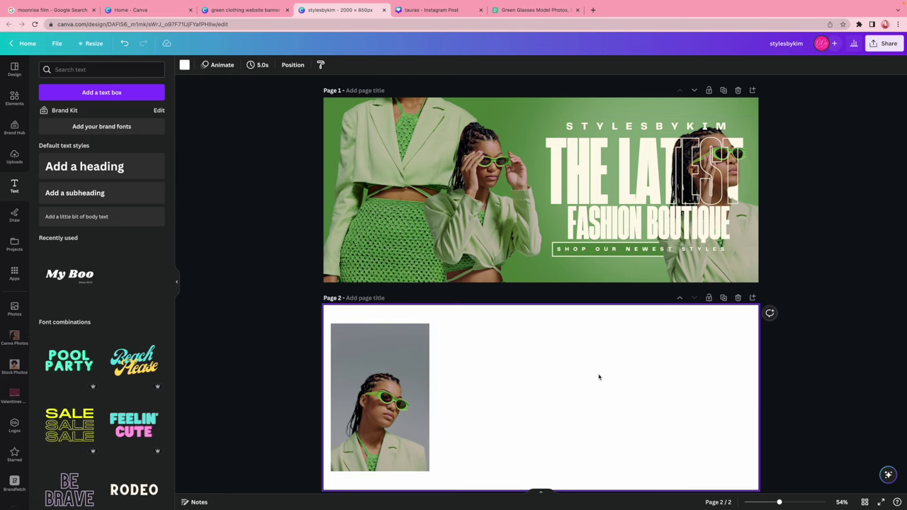
{"action": "left_click", "coordinate": [183, 64]}
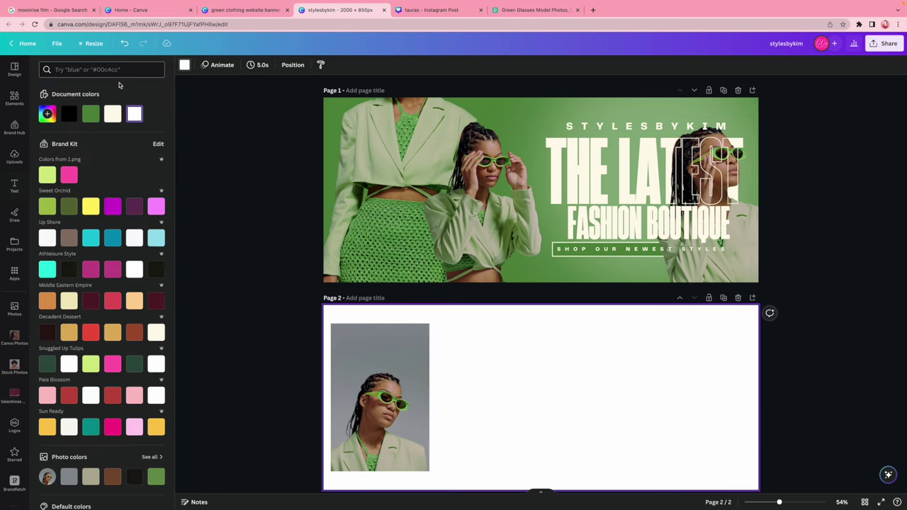
{"action": "left_click", "coordinate": [91, 114]}
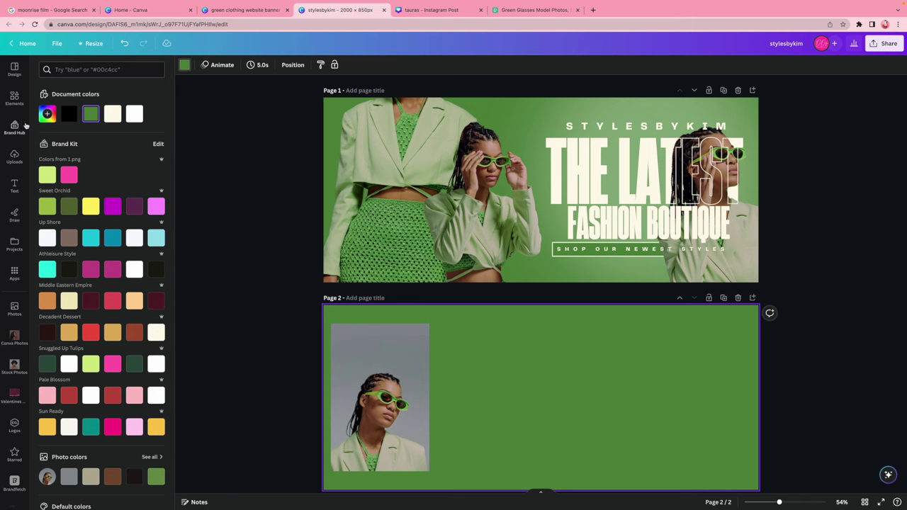
- Add the recently used white blur graphic to page 2, enlarge it beyond the page height, and position it slightly right of centre
{"action": "left_click", "coordinate": [15, 98]}
{"action": "left_click", "coordinate": [88, 133]}
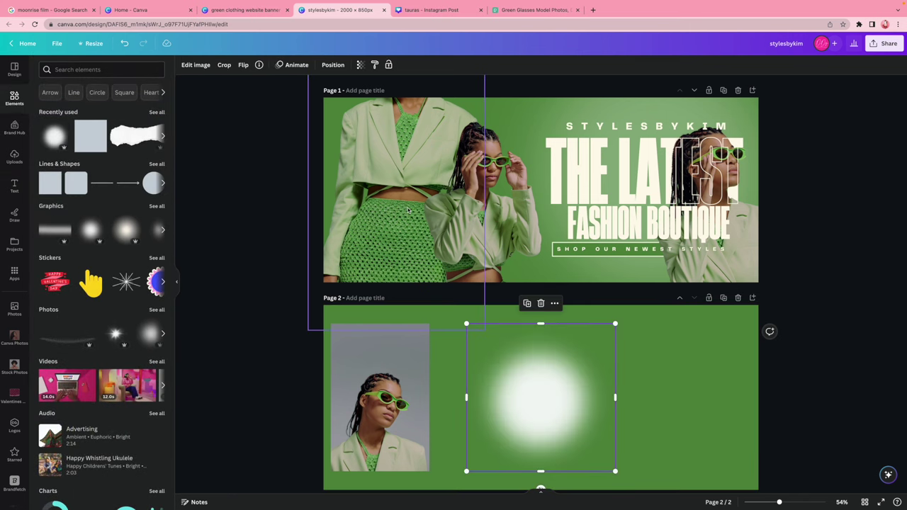
{"action": "scroll", "coordinate": [617, 415], "scroll_direction": "down", "scroll_amount": 1}
{"action": "left_click_drag", "start_coordinate": [615, 288], "coordinate": [794, 108]}
{"action": "left_click_drag", "start_coordinate": [679, 329], "coordinate": [633, 401]}
{"action": "left_click", "coordinate": [815, 383]}
{"action": "scroll", "coordinate": [538, 255], "scroll_direction": "up", "scroll_amount": 1}
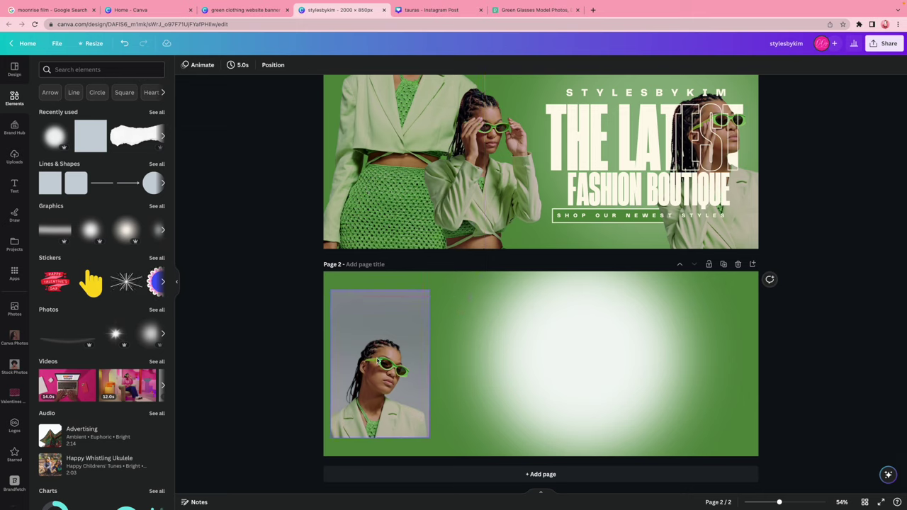
- Remove the background from the green-sunglasses portrait photo on page 2 and apply the result
{"action": "left_click", "coordinate": [379, 362]}
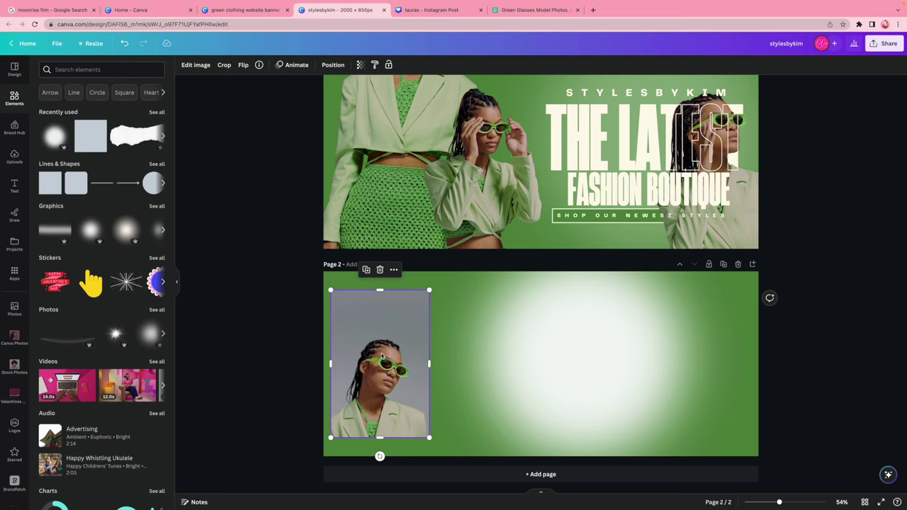
{"action": "left_click", "coordinate": [188, 65]}
{"action": "left_click", "coordinate": [55, 260]}
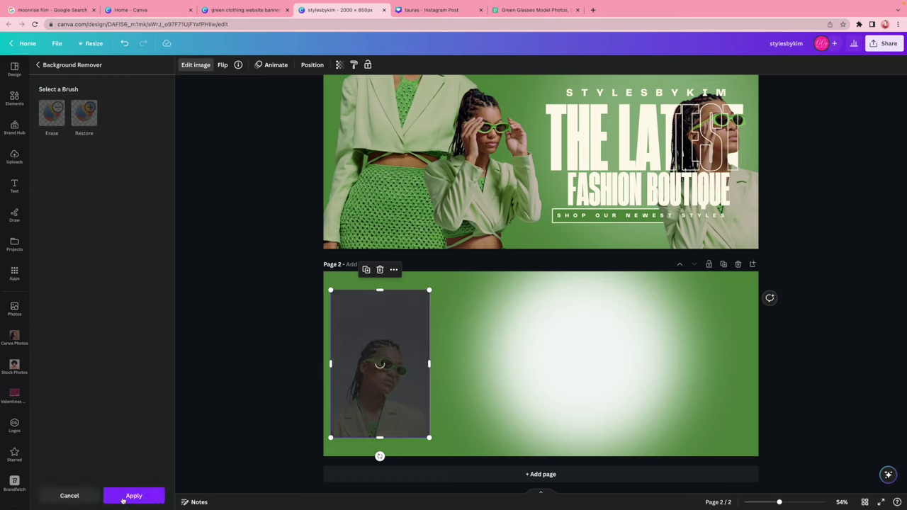
{"action": "left_click", "coordinate": [129, 496]}
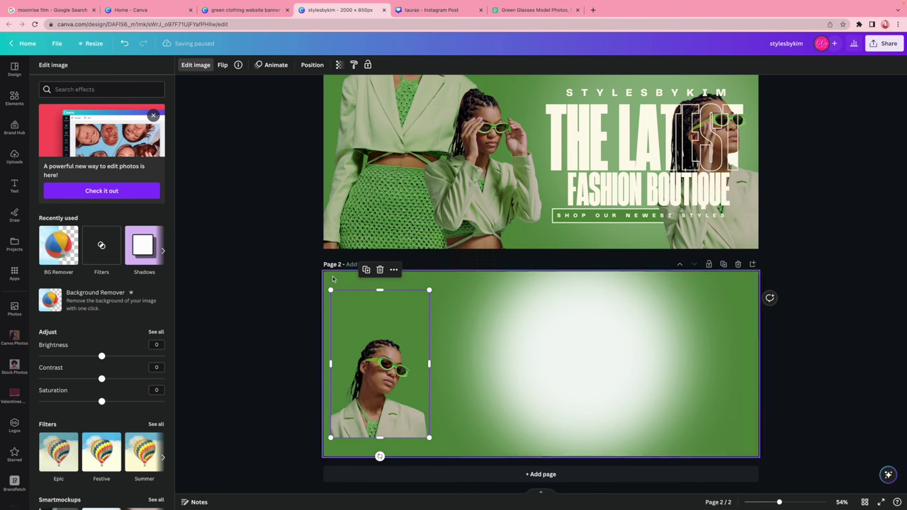
- Enlarge the portrait cut-out beyond the page height and position it at the left edge of page 2
{"action": "left_click_drag", "start_coordinate": [330, 289], "coordinate": [209, 194]}
{"action": "left_click_drag", "start_coordinate": [330, 339], "coordinate": [372, 383]}
{"action": "left_click", "coordinate": [838, 352]}
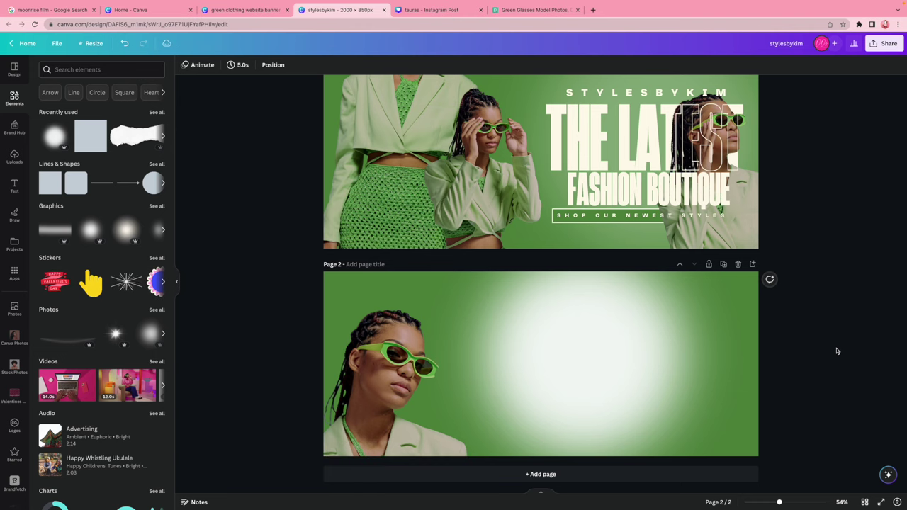
{"action": "left_click", "coordinate": [400, 407]}
{"action": "left_click_drag", "start_coordinate": [401, 407], "coordinate": [387, 395]}
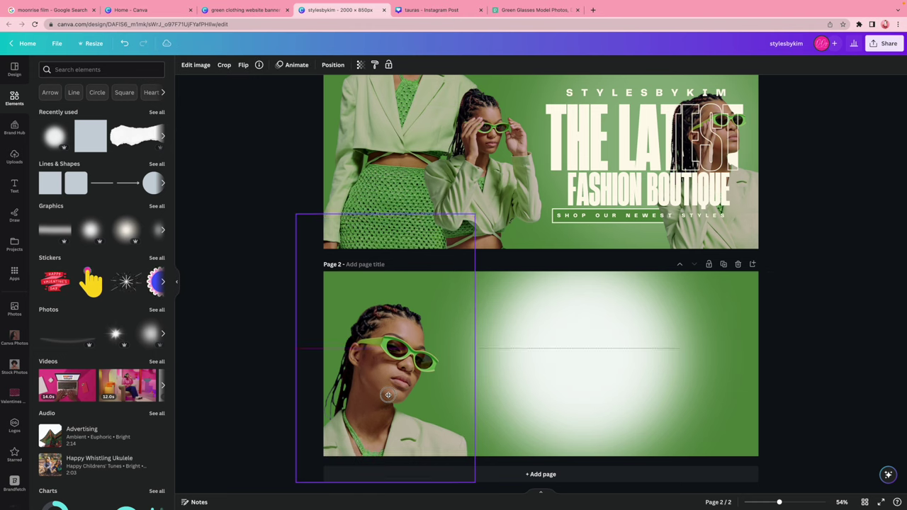
{"action": "left_click", "coordinate": [835, 388]}
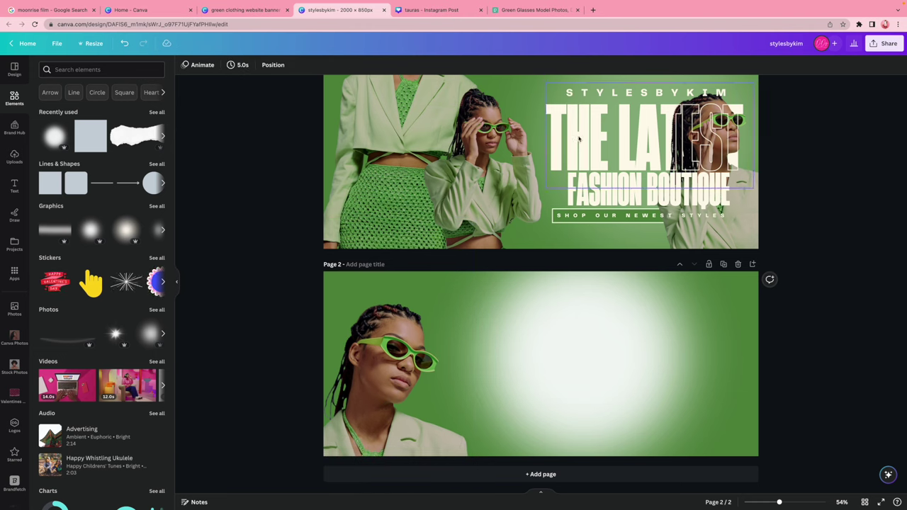
- Add a heading reading "a look" to page 2 and deselect it
{"action": "left_click", "coordinate": [14, 186]}
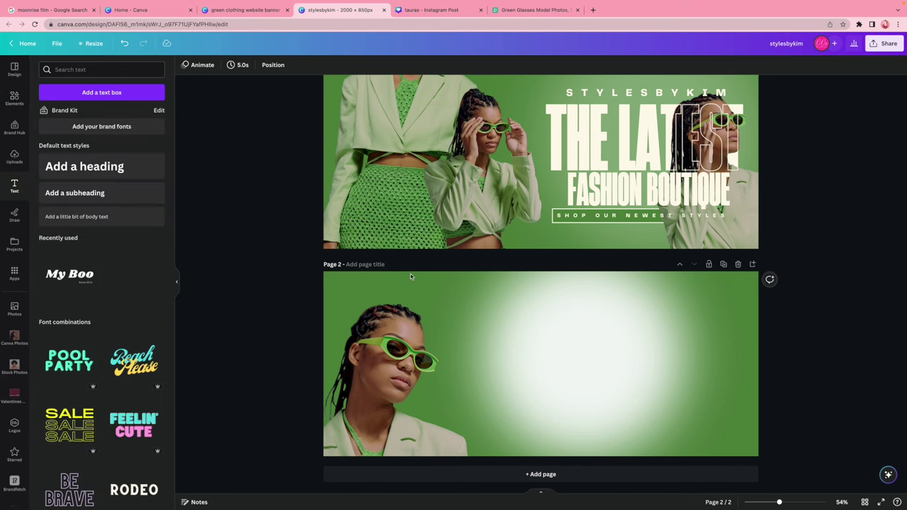
{"action": "left_click", "coordinate": [84, 165]}
{"action": "type", "text": "a look"}
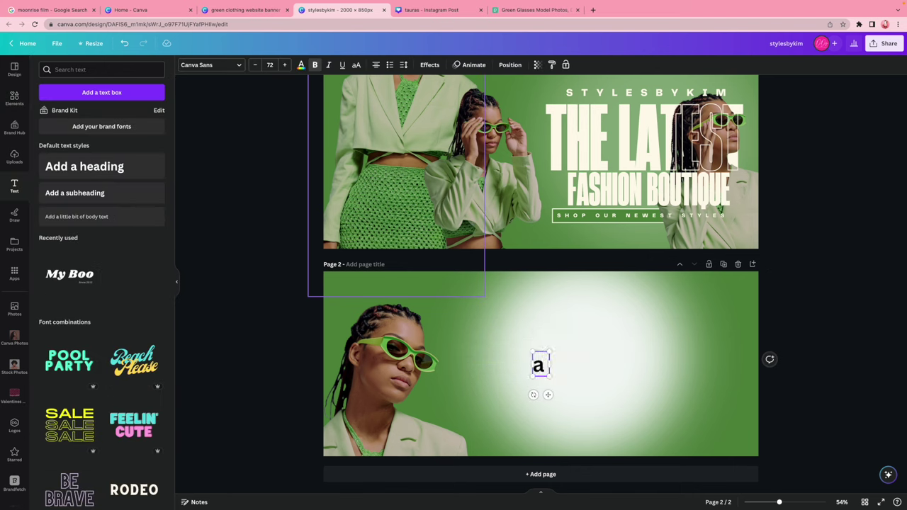
{"action": "left_click", "coordinate": [842, 307]}
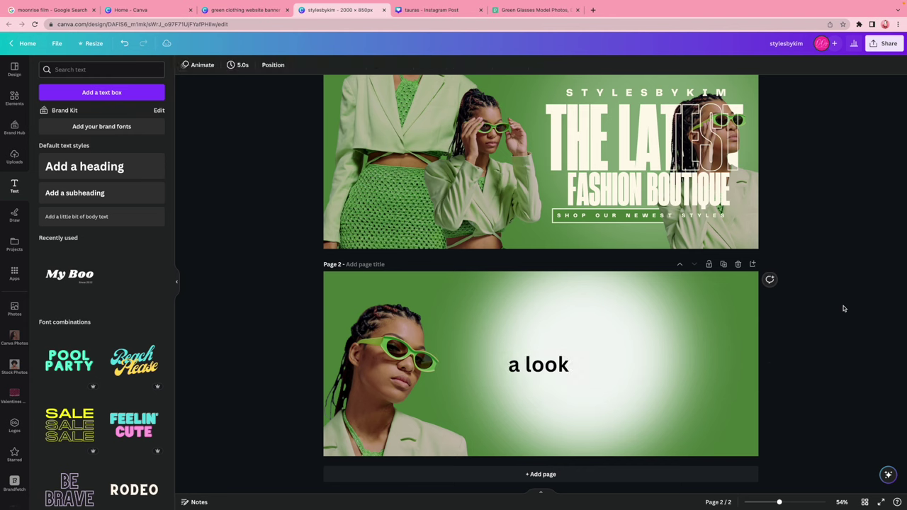
- Set the "a look" heading in Heading Now 28 Heavy and make it uppercase
{"action": "left_click", "coordinate": [511, 366]}
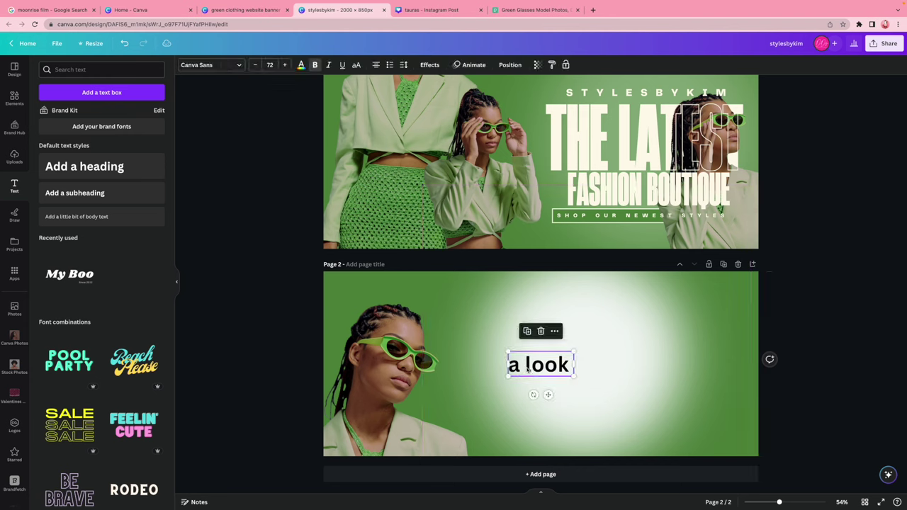
{"action": "left_click", "coordinate": [235, 67]}
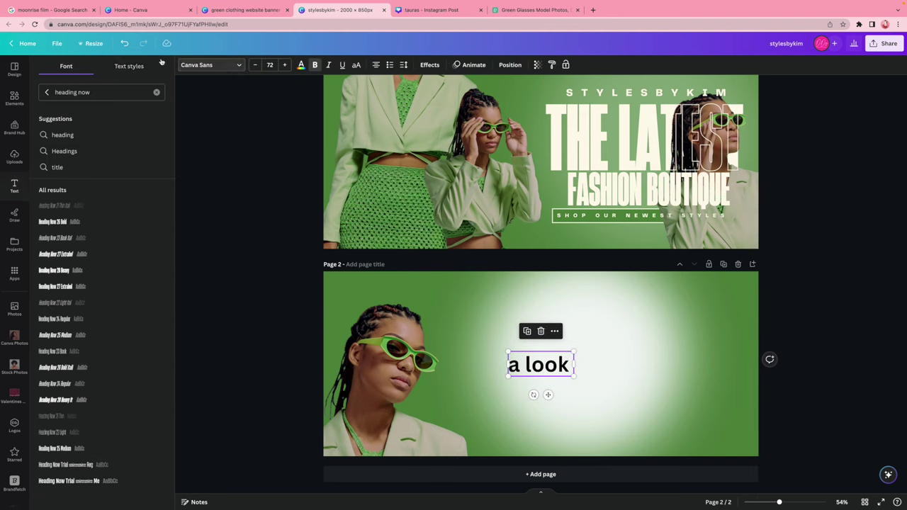
{"action": "left_click", "coordinate": [76, 272]}
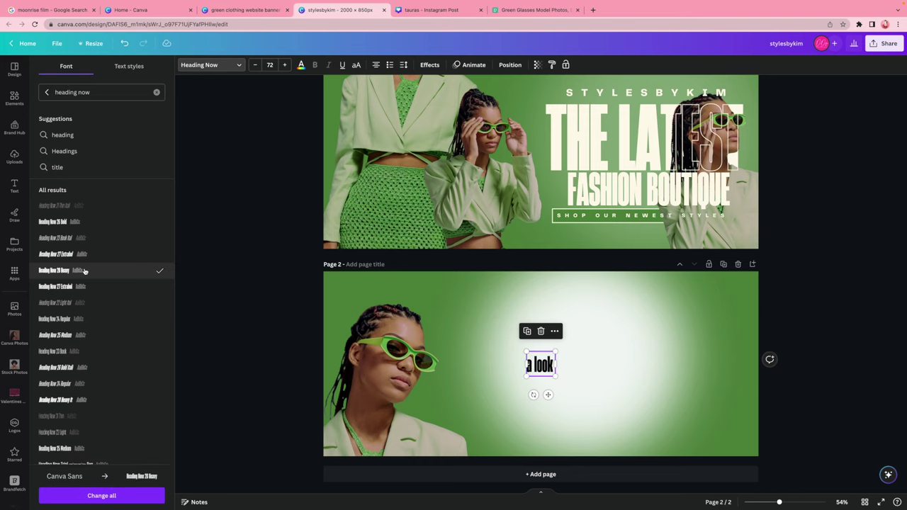
{"action": "left_click", "coordinate": [356, 66]}
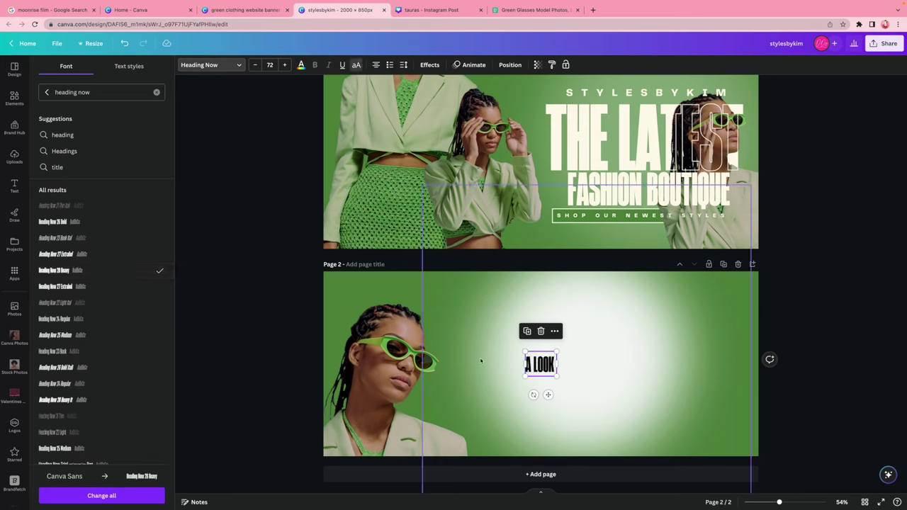
- Enlarge the A LOOK heading to 528 and position it across the portrait cut-out's face on page 2
{"action": "left_click_drag", "start_coordinate": [524, 350], "coordinate": [393, 247]}
{"action": "left_click", "coordinate": [876, 340]}
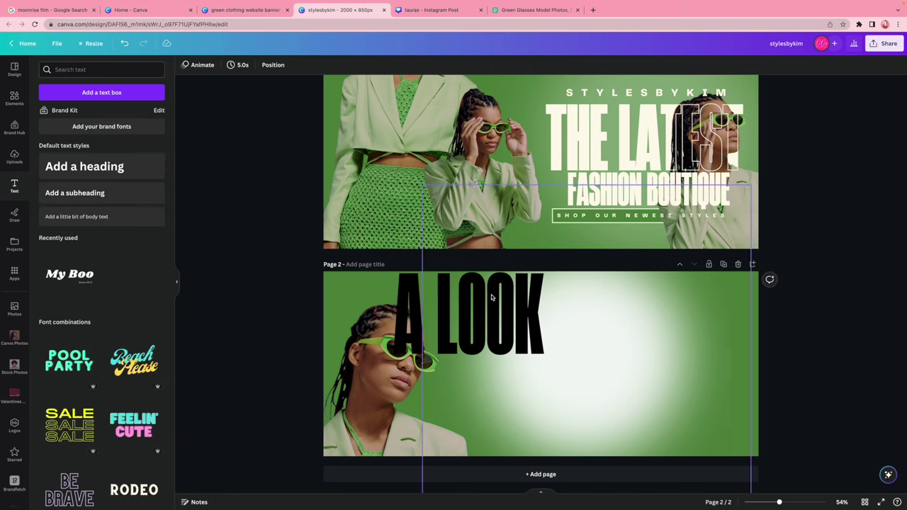
{"action": "left_click", "coordinate": [468, 289]}
{"action": "left_click_drag", "start_coordinate": [393, 375], "coordinate": [360, 400]}
{"action": "left_click_drag", "start_coordinate": [465, 331], "coordinate": [450, 361]}
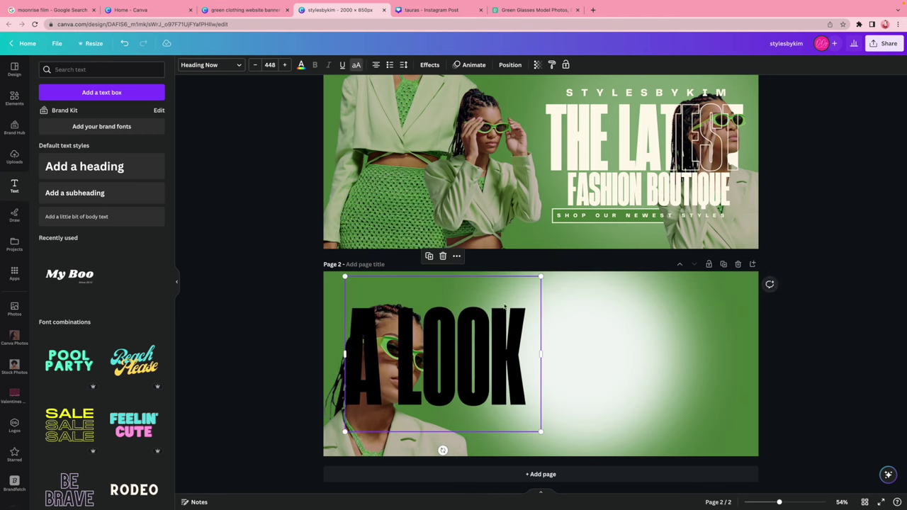
{"action": "left_click_drag", "start_coordinate": [541, 277], "coordinate": [576, 257]}
- Recolour the A LOOK heading in the document's cream and reduce its size to 497
{"action": "left_click", "coordinate": [301, 65]}
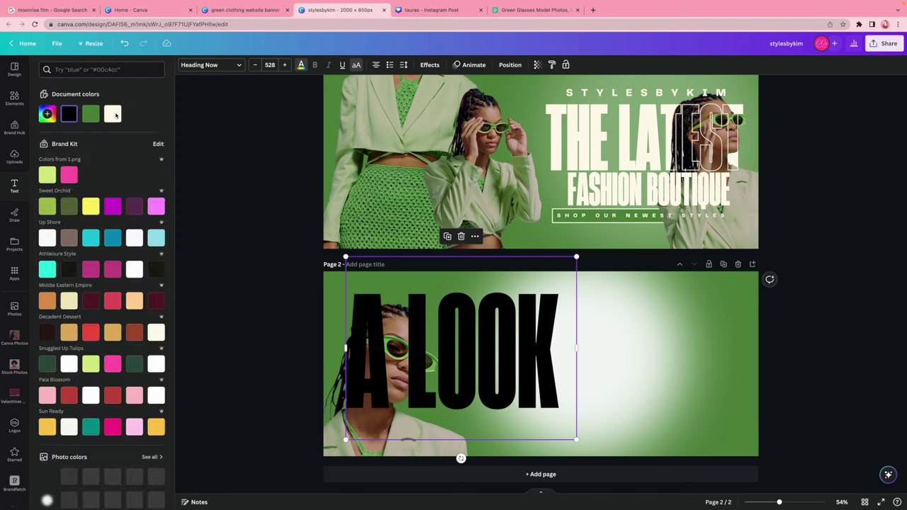
{"action": "left_click", "coordinate": [112, 113]}
{"action": "left_click", "coordinate": [850, 359]}
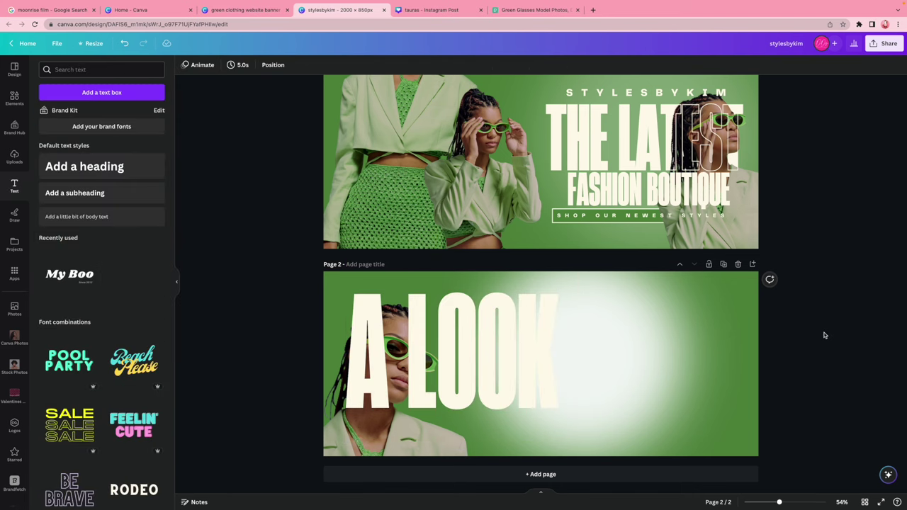
{"action": "left_click", "coordinate": [569, 380]}
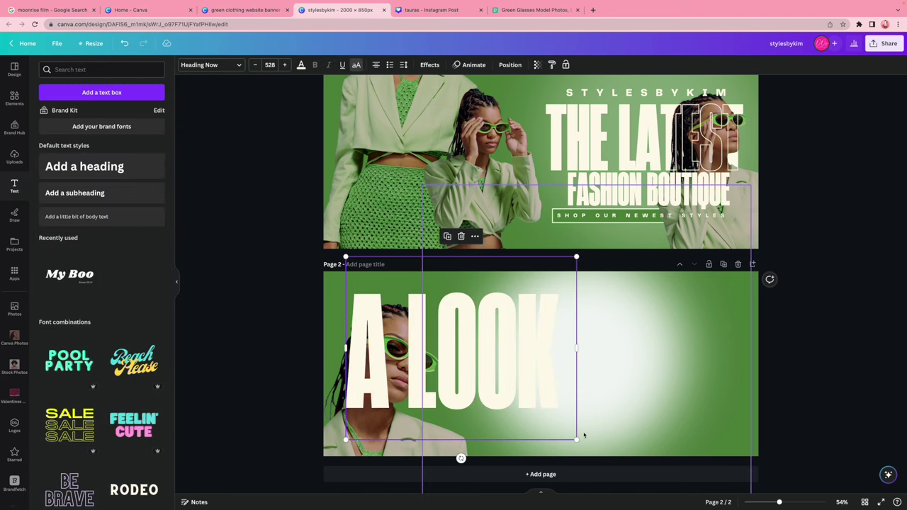
{"action": "left_click_drag", "start_coordinate": [577, 440], "coordinate": [559, 433]}
- Move the white blur graphic toward the right side of page 2 and set its transparency to about 37
{"action": "left_click_drag", "start_coordinate": [637, 393], "coordinate": [727, 387]}
{"action": "left_click", "coordinate": [359, 64]}
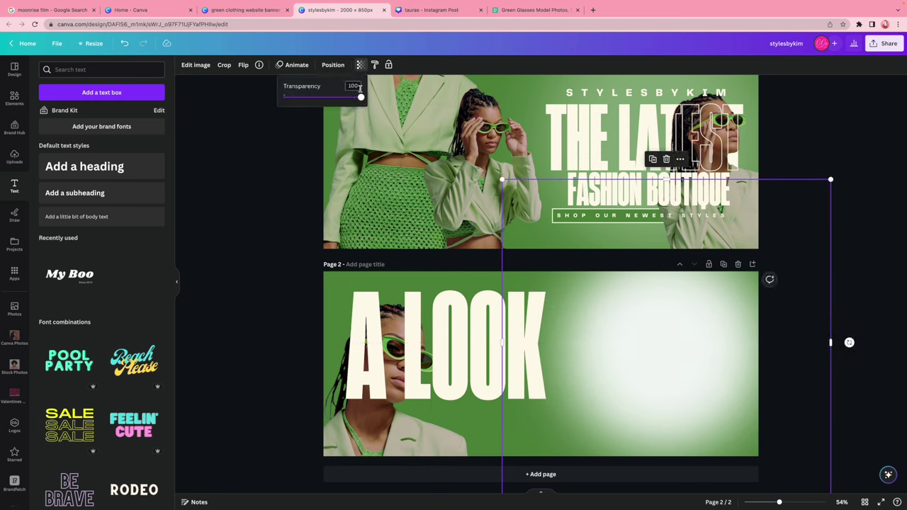
{"action": "left_click_drag", "start_coordinate": [357, 98], "coordinate": [312, 97]}
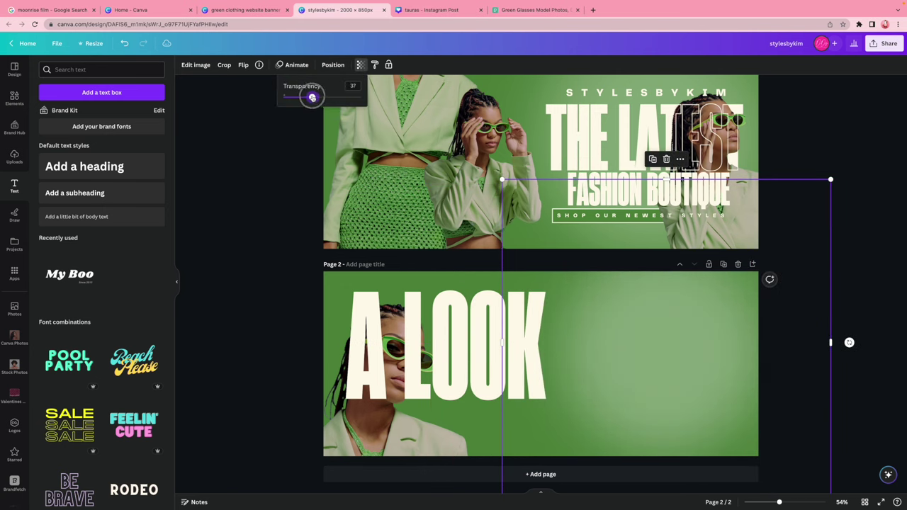
{"action": "left_click", "coordinate": [639, 285]}
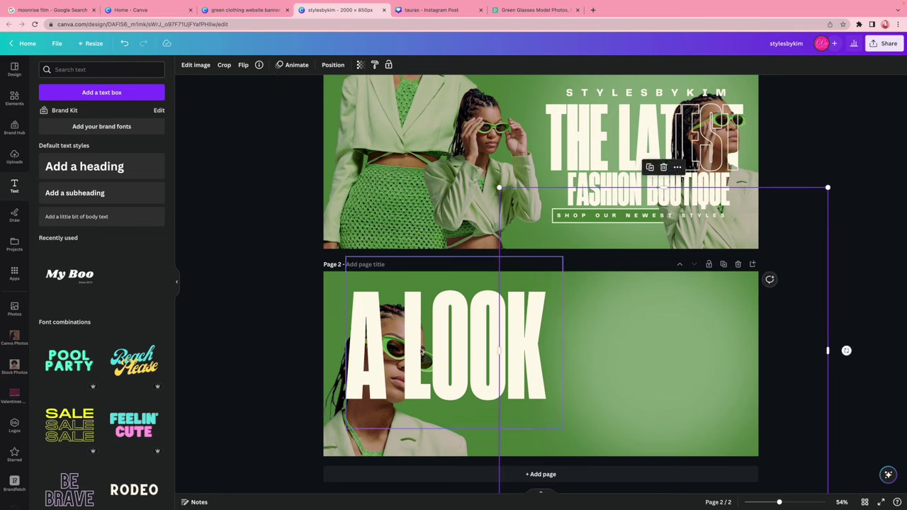
- Shift the A LOOK heading slightly closer to the left edge of page 2 and deselect it
{"action": "left_click", "coordinate": [415, 346]}
{"action": "left_click", "coordinate": [267, 332]}
{"action": "left_click_drag", "start_coordinate": [468, 191], "coordinate": [445, 212]}
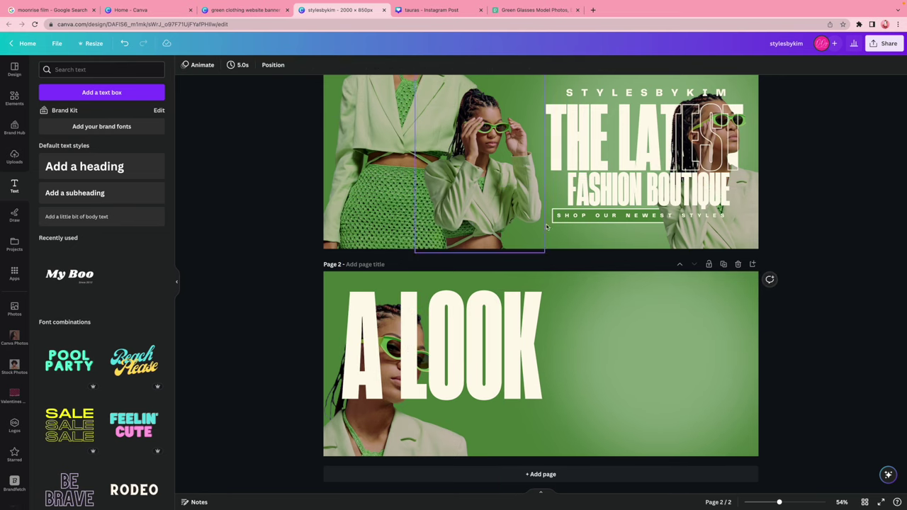
- Duplicate page 1's rightmost model cut-out and place the copy on page 2, overlapping the OO of A LOOK
{"action": "left_click", "coordinate": [793, 227]}
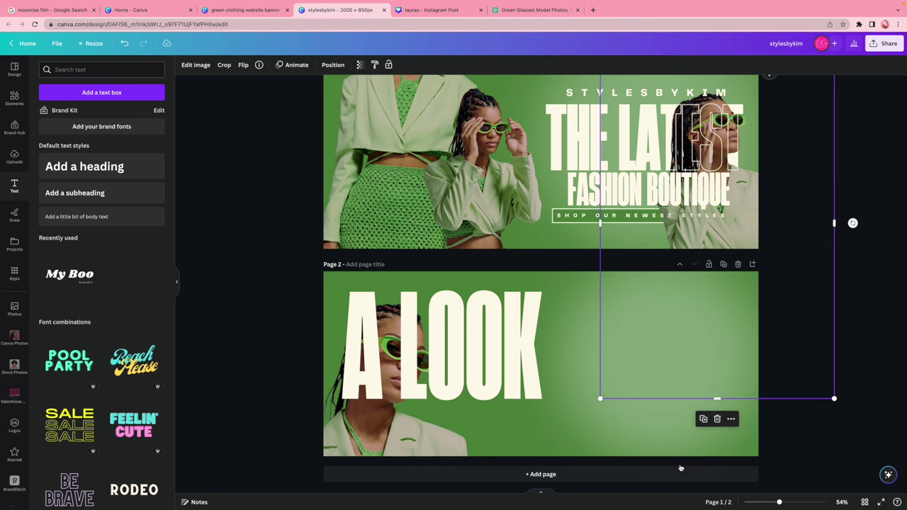
{"action": "left_click_drag", "start_coordinate": [733, 193], "coordinate": [519, 394]}
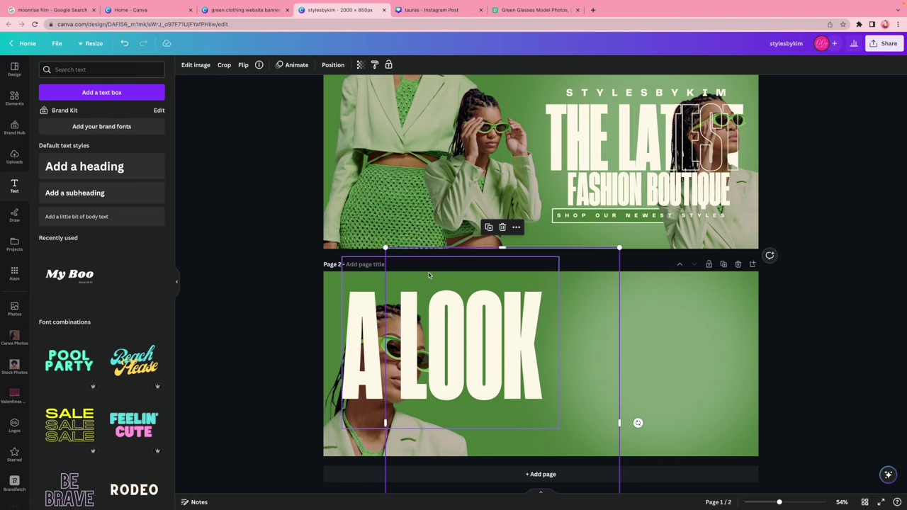
{"action": "left_click_drag", "start_coordinate": [419, 267], "coordinate": [421, 285]}
{"action": "left_click_drag", "start_coordinate": [470, 378], "coordinate": [471, 364]}
{"action": "left_click", "coordinate": [842, 376]}
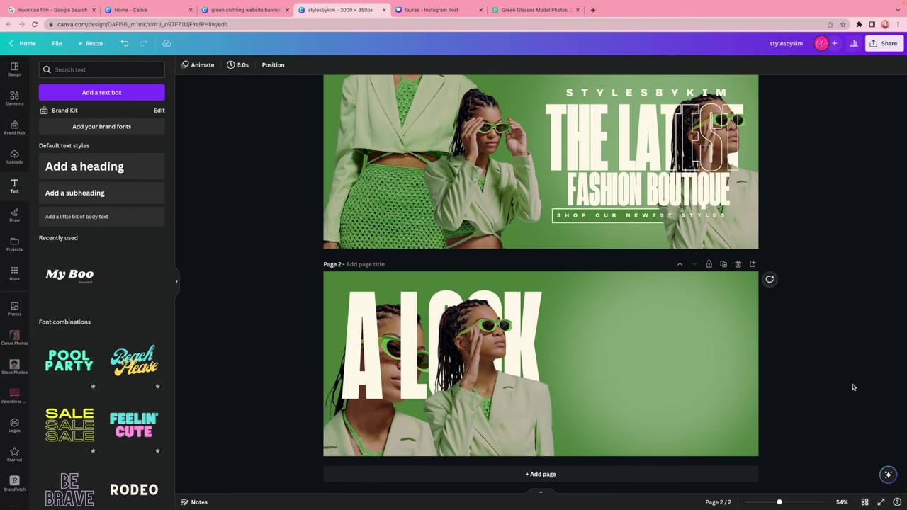
- Duplicate page 1's large crochet-skirt model cut-out and place the copy at the right side of page 2
{"action": "left_click", "coordinate": [398, 99]}
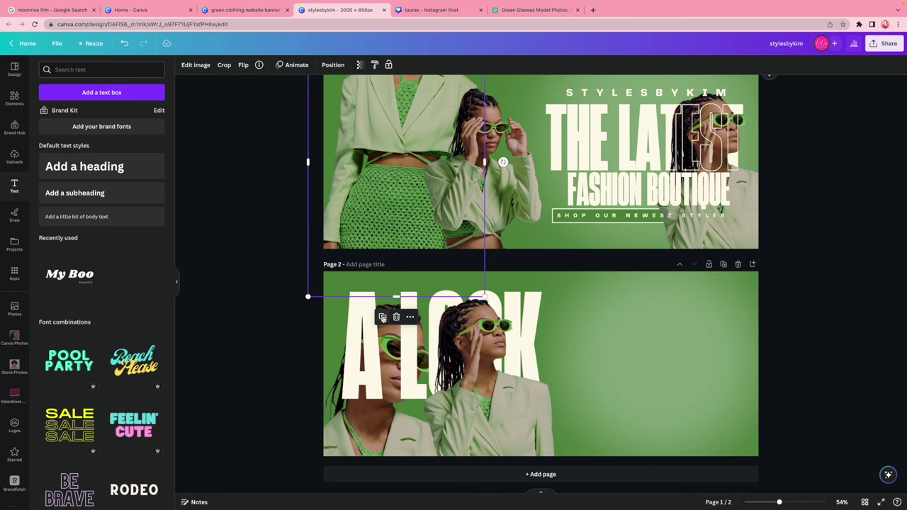
{"action": "left_click_drag", "start_coordinate": [387, 196], "coordinate": [690, 366]}
{"action": "left_click", "coordinate": [814, 379]}
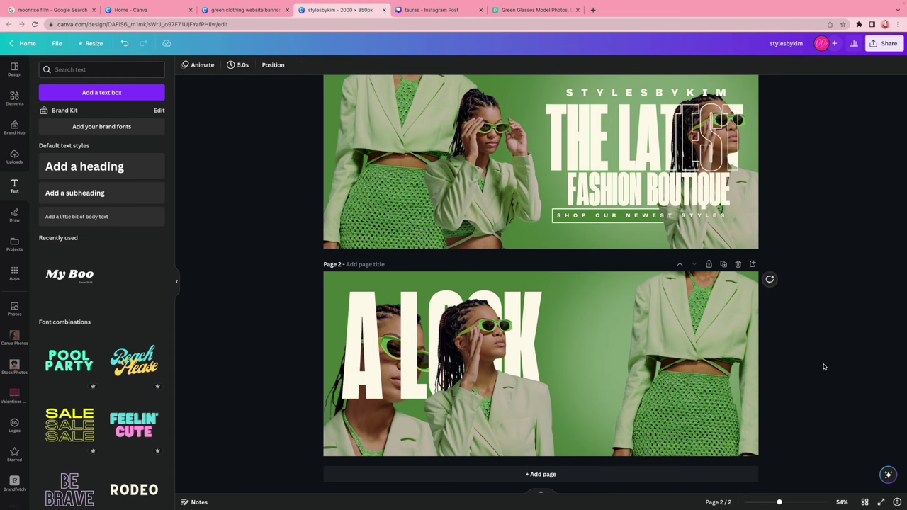
- Duplicate the A LOOK heading and change the copy's text to YOU NEED
{"action": "left_click", "coordinate": [354, 325]}
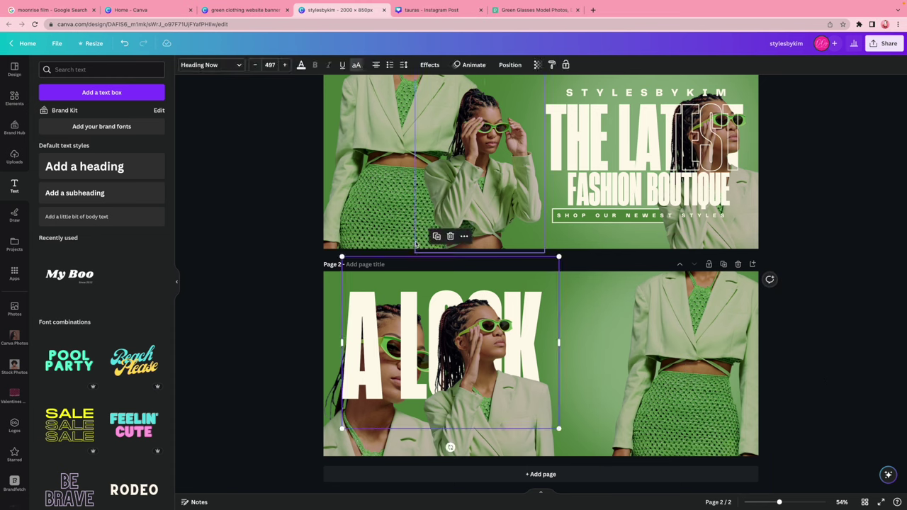
{"action": "left_click", "coordinate": [435, 236]}
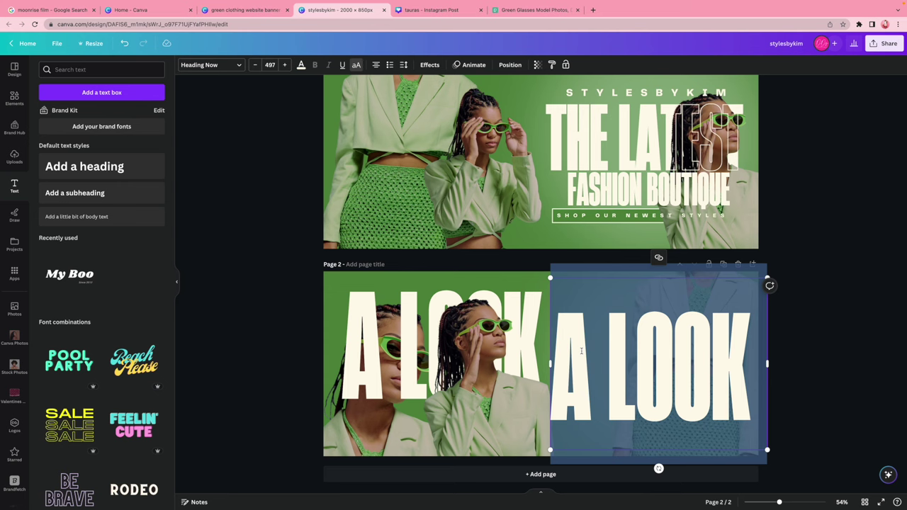
{"action": "type", "text": "YOU N"}
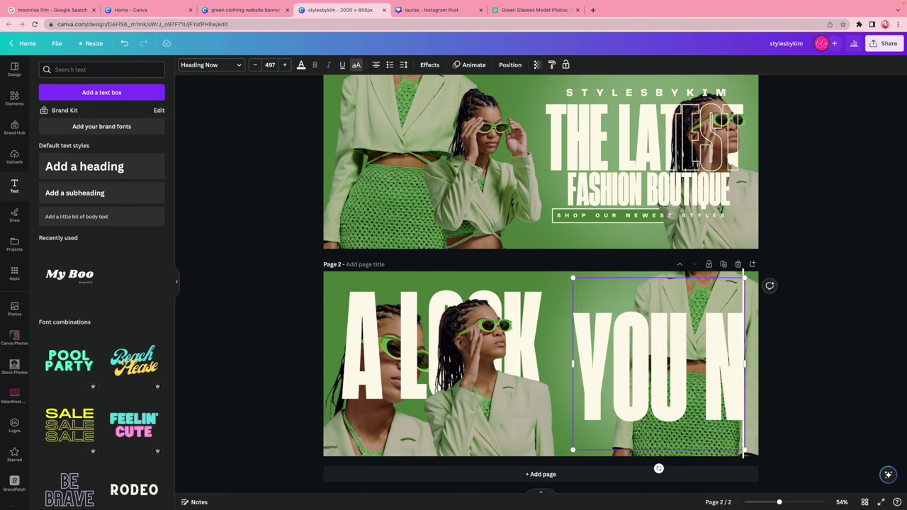
{"action": "type", "text": "EED"}
- Resize the YOU NEED heading and position it in the lower-right corner of page 2, overlapping the crochet-skirt model
{"action": "left_click_drag", "start_coordinate": [760, 487], "coordinate": [639, 427]}
{"action": "left_click_drag", "start_coordinate": [647, 349], "coordinate": [745, 382]}
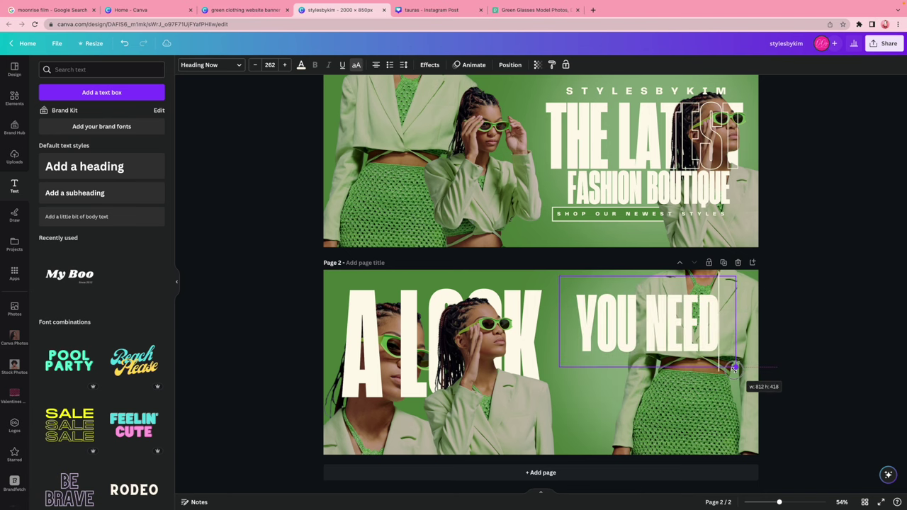
{"action": "left_click", "coordinate": [782, 387]}
{"action": "left_click_drag", "start_coordinate": [688, 328], "coordinate": [699, 400]}
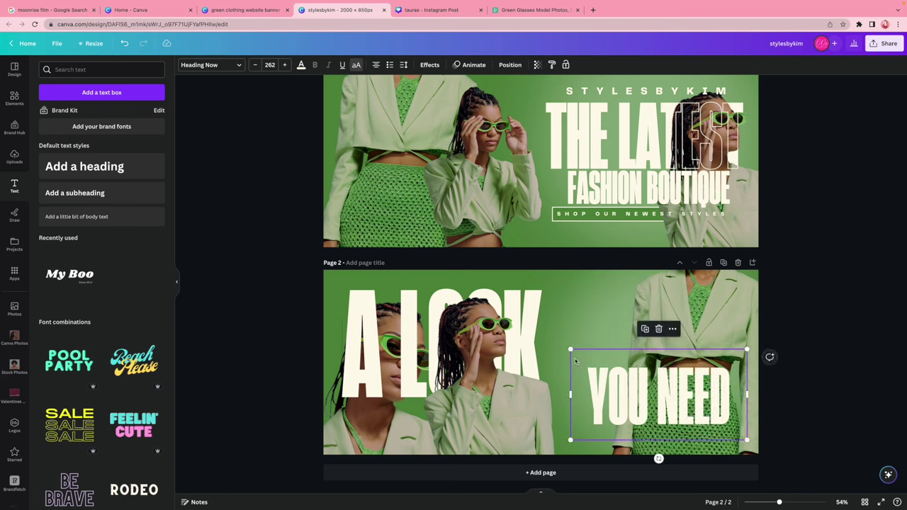
{"action": "left_click_drag", "start_coordinate": [571, 349], "coordinate": [532, 329]}
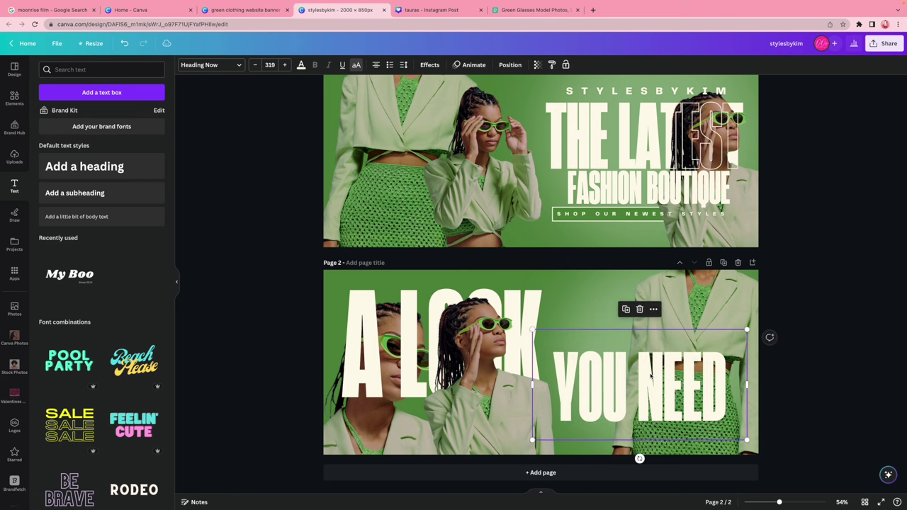
{"action": "left_click_drag", "start_coordinate": [699, 378], "coordinate": [704, 403]}
{"action": "left_click_drag", "start_coordinate": [537, 355], "coordinate": [494, 332]}
{"action": "left_click_drag", "start_coordinate": [618, 396], "coordinate": [681, 396]}
{"action": "left_click", "coordinate": [808, 300]}
{"action": "left_click", "coordinate": [888, 245]}
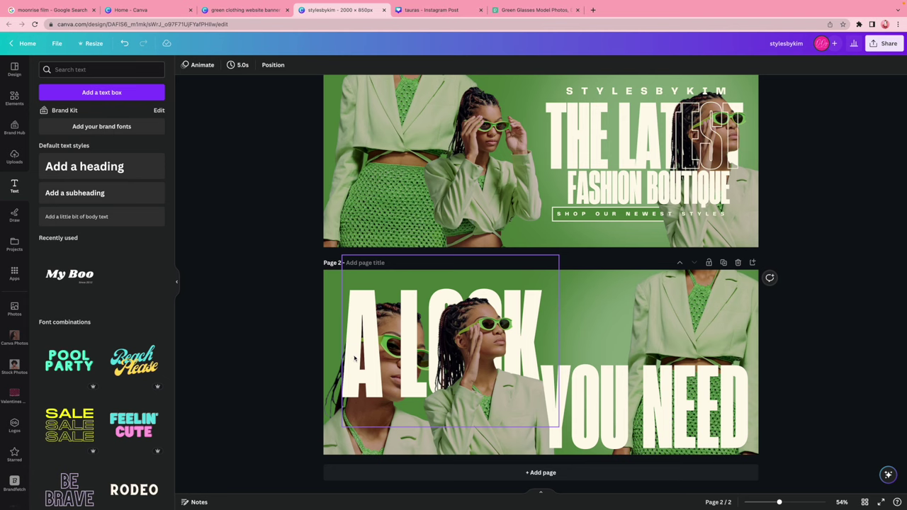
- Bring page 2's leftmost close-up model cut-out forward in the layer order so it sits in front of the A LOOK heading
{"action": "left_click", "coordinate": [341, 442]}
{"action": "left_click", "coordinate": [332, 65]}
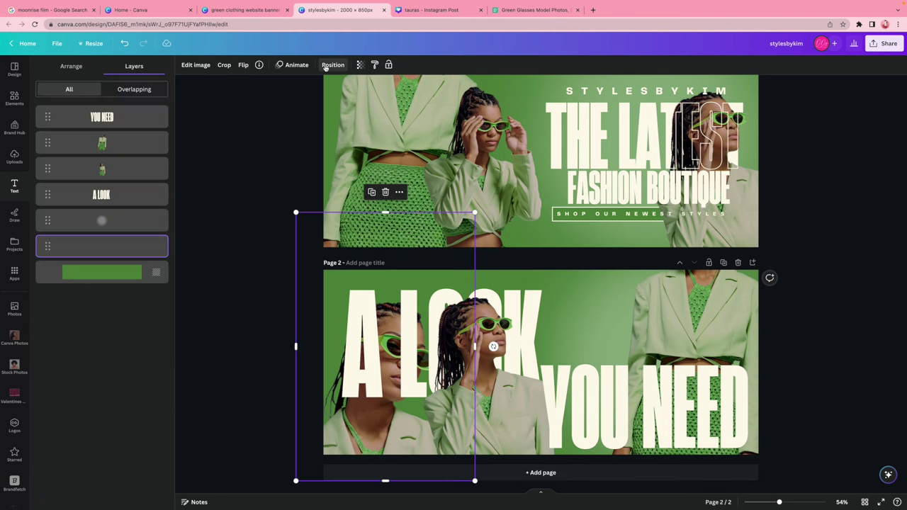
{"action": "left_click_drag", "start_coordinate": [115, 245], "coordinate": [113, 184]}
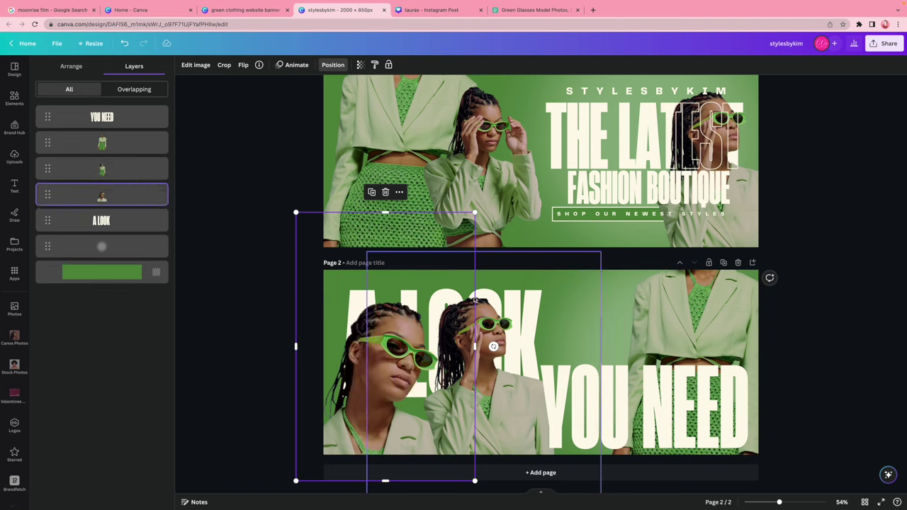
{"action": "left_click", "coordinate": [524, 302]}
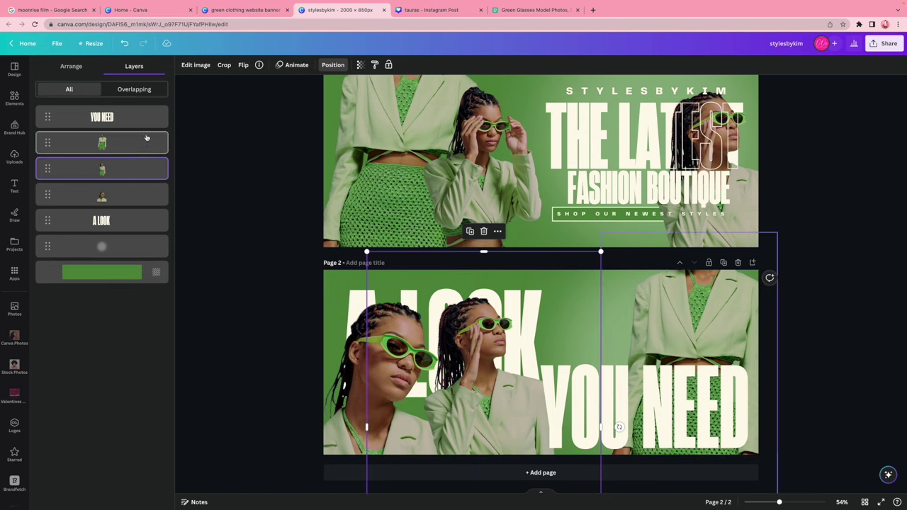
- Duplicate the A LOOK heading exactly over the original and give the front copy a Hollow effect with thickness 1
{"action": "left_click", "coordinate": [118, 221]}
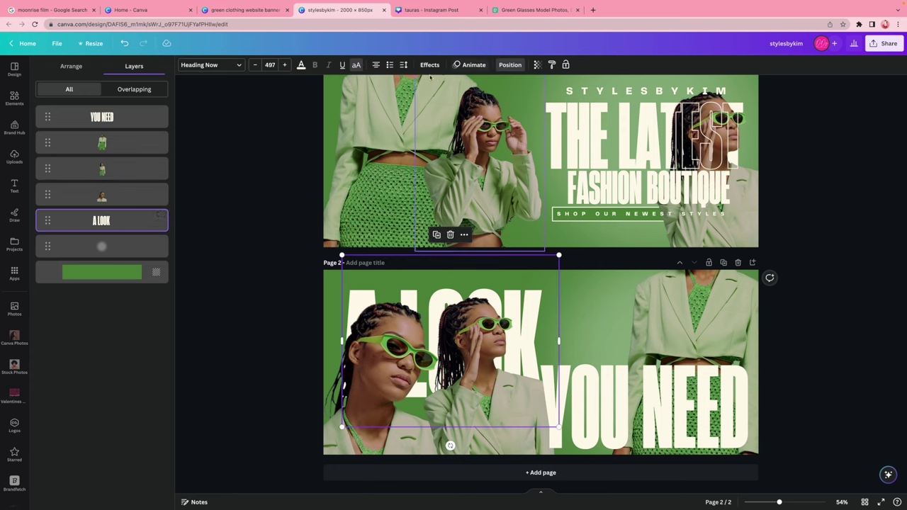
{"action": "left_click", "coordinate": [437, 234]}
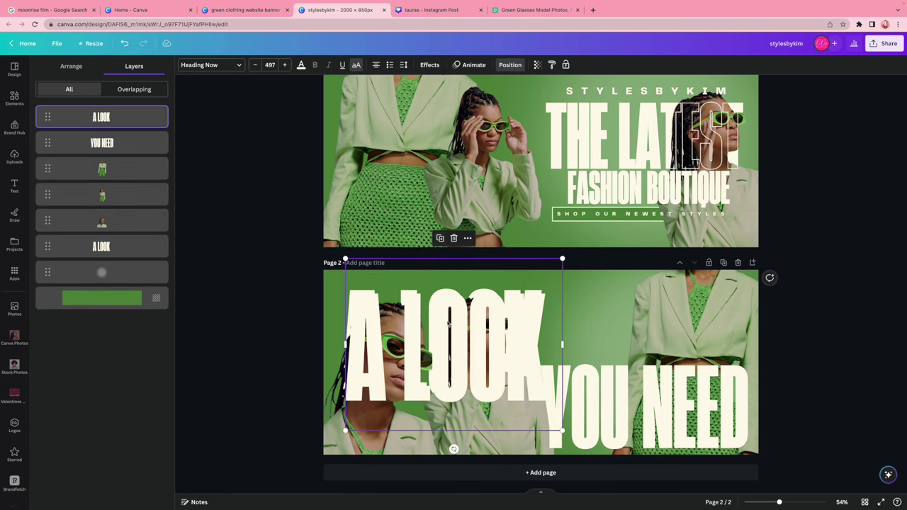
{"action": "left_click_drag", "start_coordinate": [448, 323], "coordinate": [444, 317]}
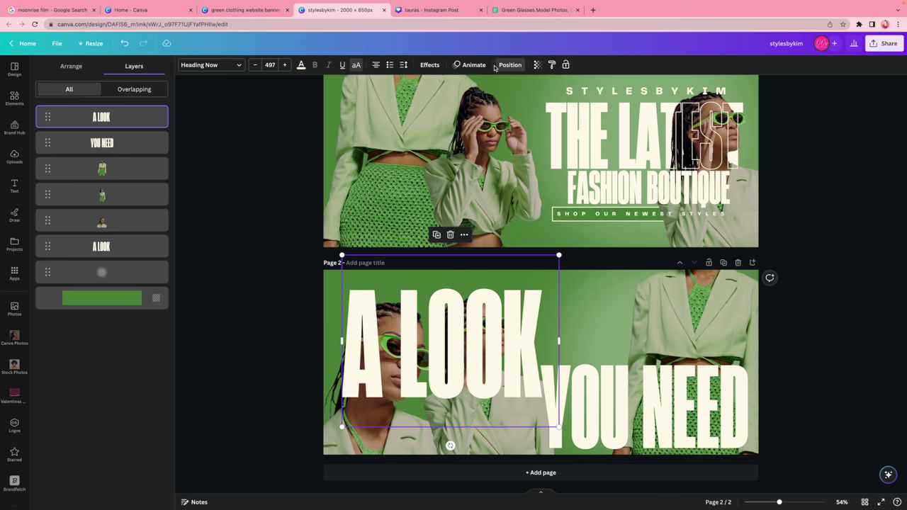
{"action": "left_click", "coordinate": [430, 65]}
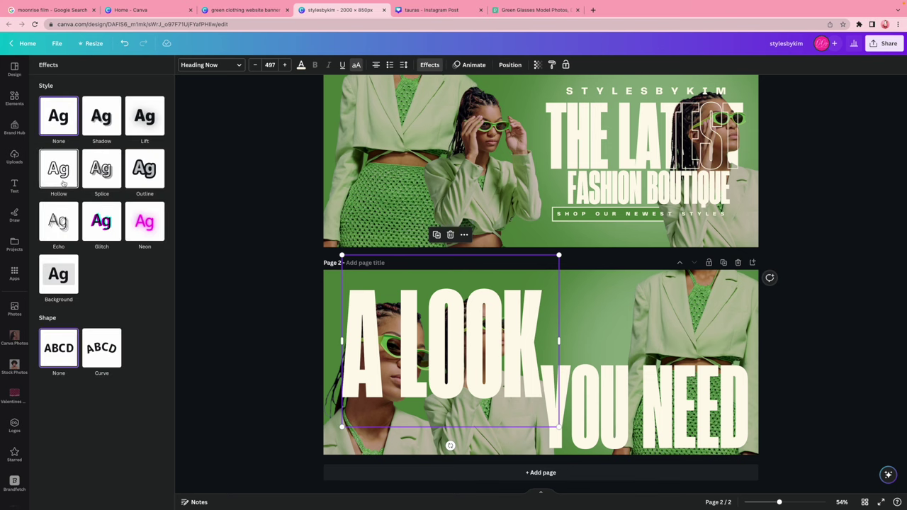
{"action": "left_click", "coordinate": [63, 184]}
{"action": "left_click_drag", "start_coordinate": [101, 221], "coordinate": [39, 220]}
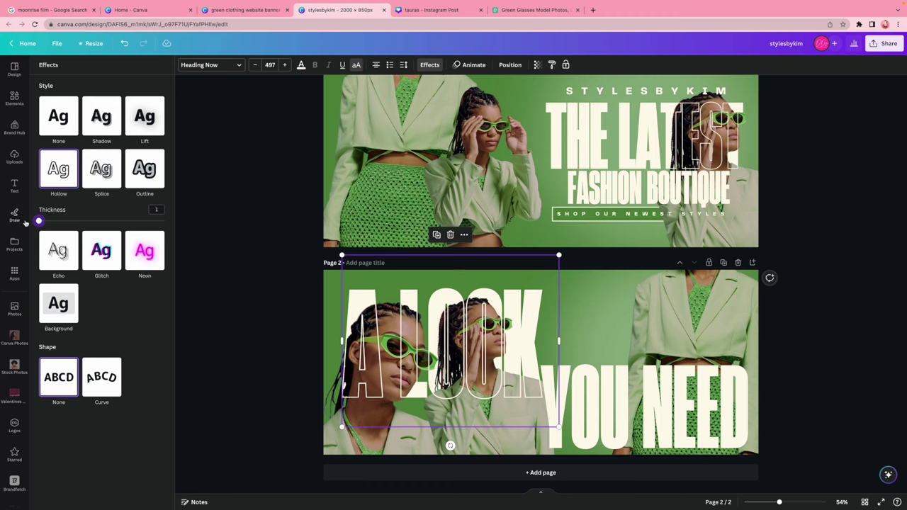
- Nudge page 2's leftmost model cut-out slightly up and to the left
{"action": "left_click", "coordinate": [333, 444]}
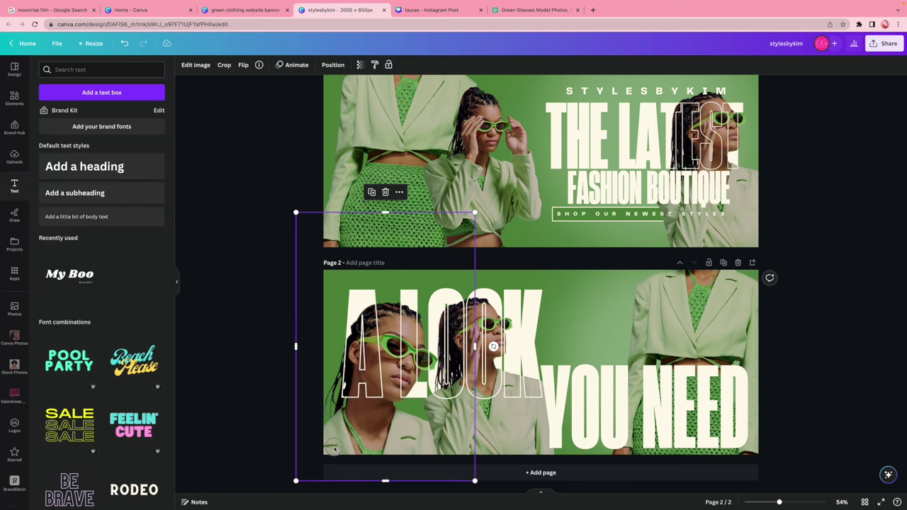
{"action": "left_click_drag", "start_coordinate": [333, 444], "coordinate": [330, 446]}
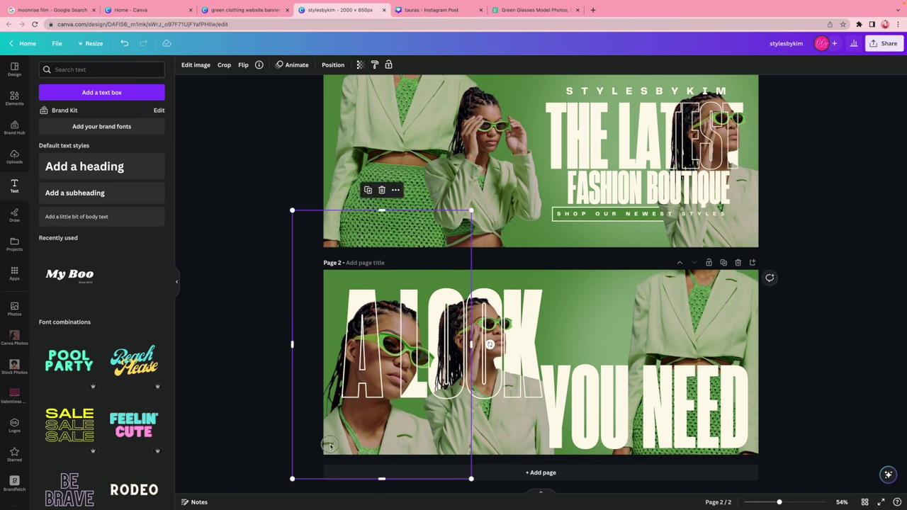
- Send the YOU NEED heading behind the crochet-skirt model cut-out in page 2's layer order
{"action": "left_click", "coordinate": [620, 426]}
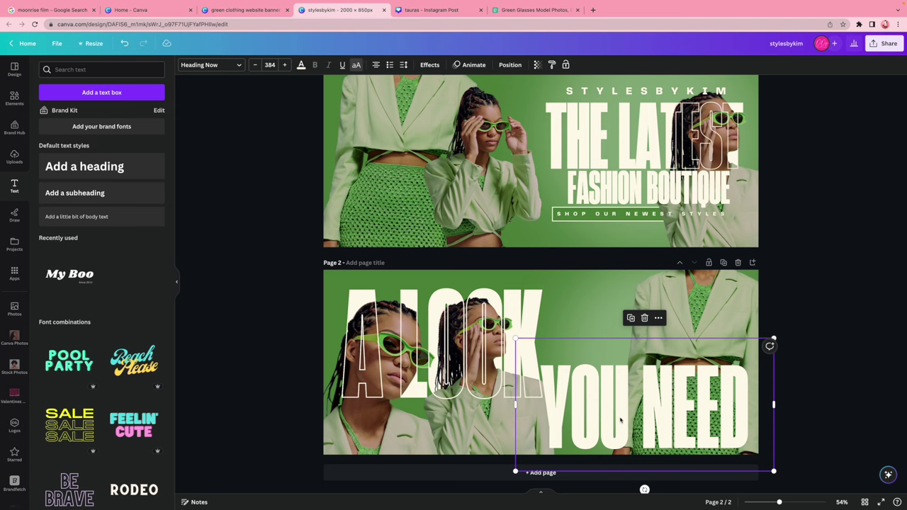
{"action": "left_click", "coordinate": [511, 64]}
{"action": "left_click_drag", "start_coordinate": [123, 148], "coordinate": [119, 177]}
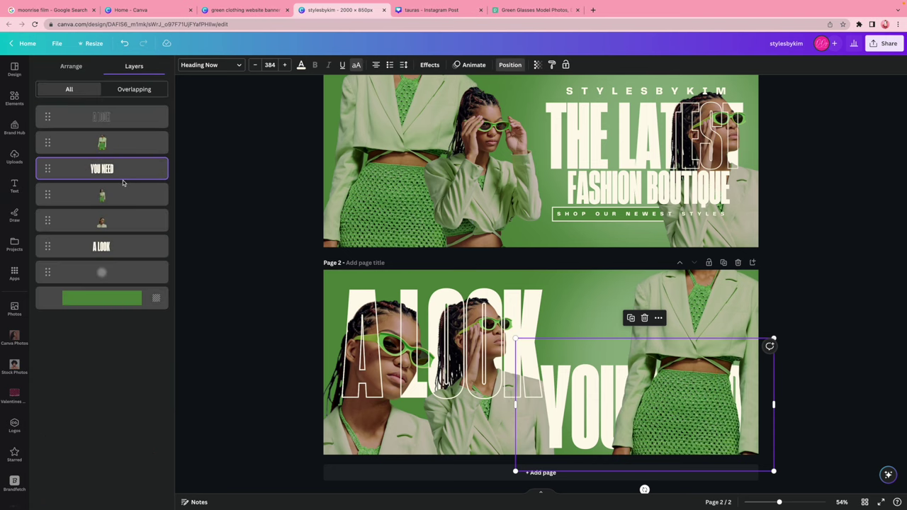
- Duplicate the YOU NEED heading exactly over the original and give the front copy a Hollow effect with thickness 1
{"action": "left_click", "coordinate": [631, 318]}
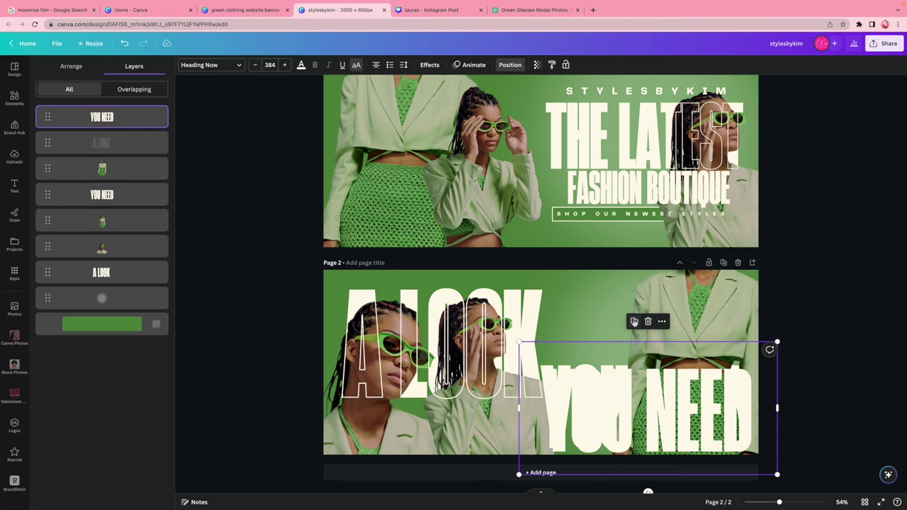
{"action": "left_click_drag", "start_coordinate": [634, 400], "coordinate": [630, 397]}
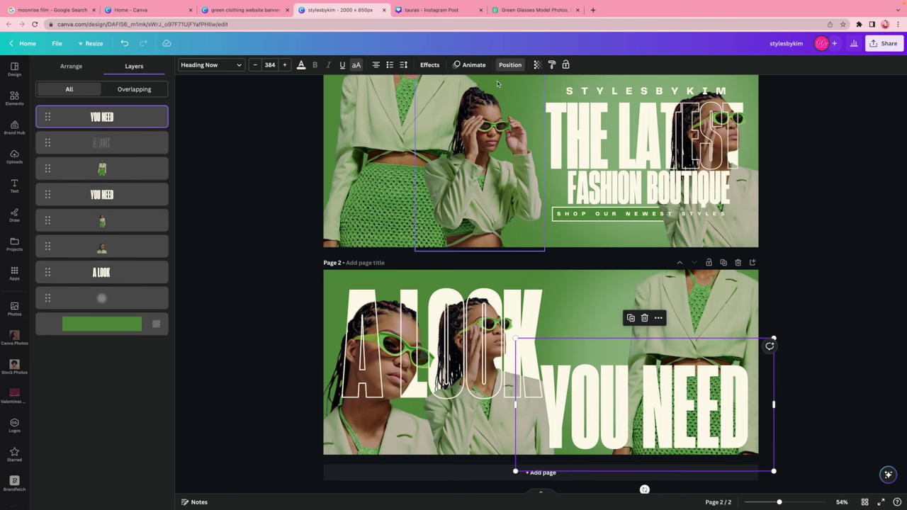
{"action": "left_click", "coordinate": [429, 65]}
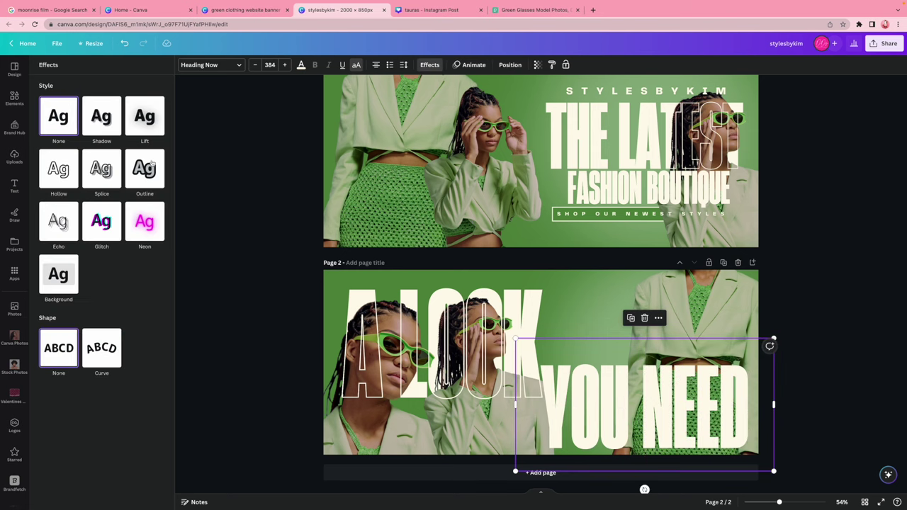
{"action": "left_click", "coordinate": [62, 170]}
{"action": "left_click_drag", "start_coordinate": [100, 220], "coordinate": [27, 224]}
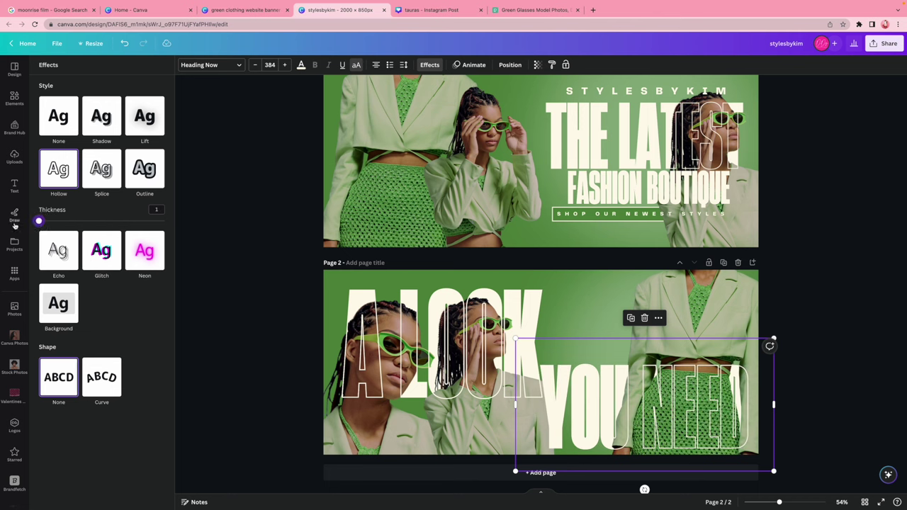
{"action": "left_click", "coordinate": [882, 365]}
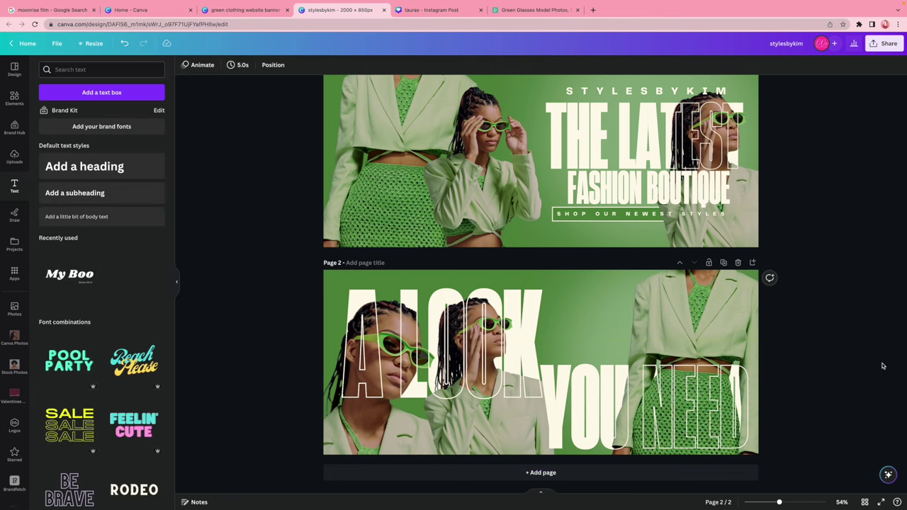
{"action": "left_click", "coordinate": [459, 382]}
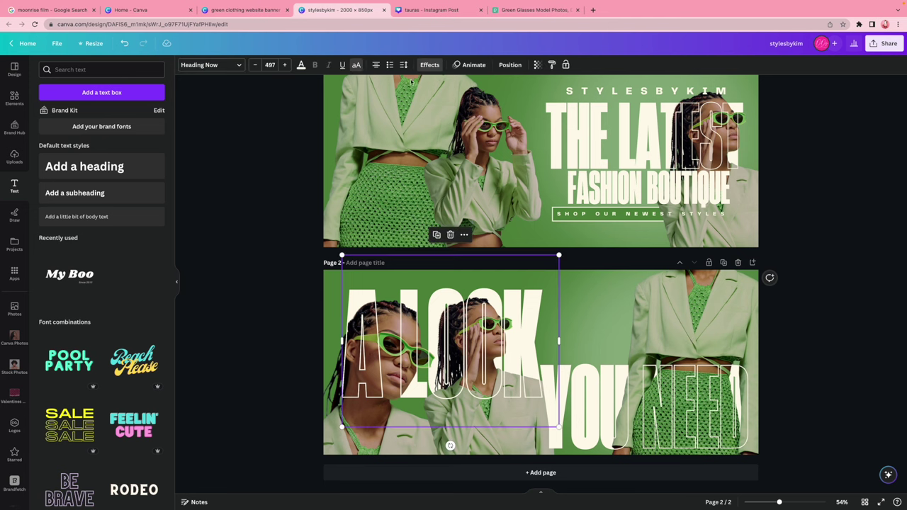
{"action": "left_click", "coordinate": [428, 65]}
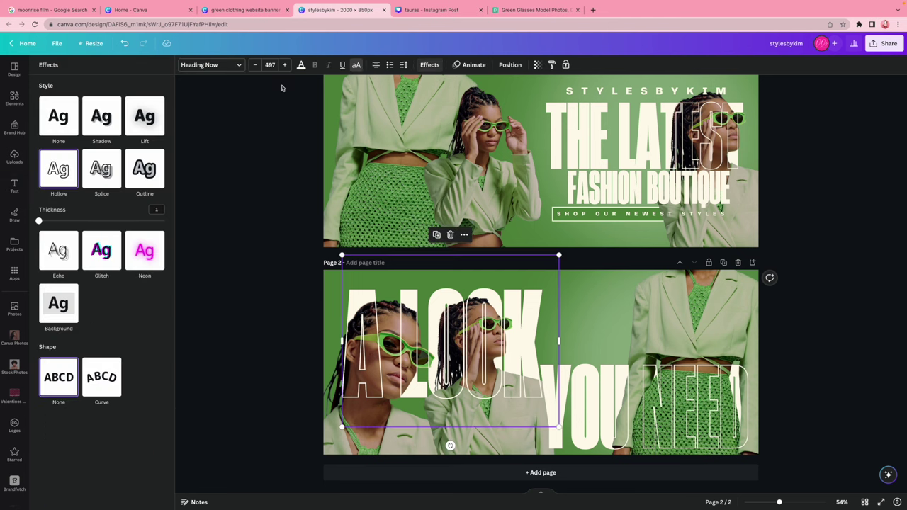
{"action": "left_click", "coordinate": [857, 294]}
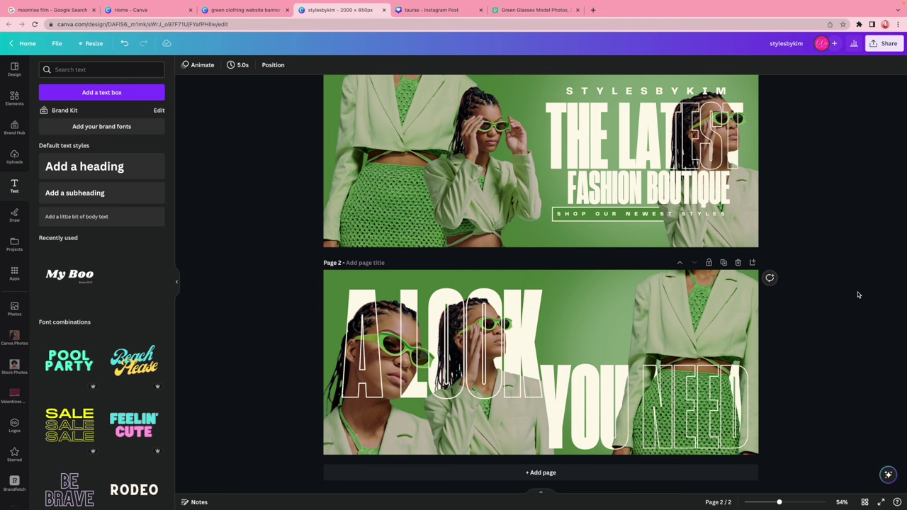
- Select all of page 2's headings and model cut-outs together and shift them slightly up and to the right
{"action": "left_click_drag", "start_coordinate": [841, 436], "coordinate": [303, 263]}
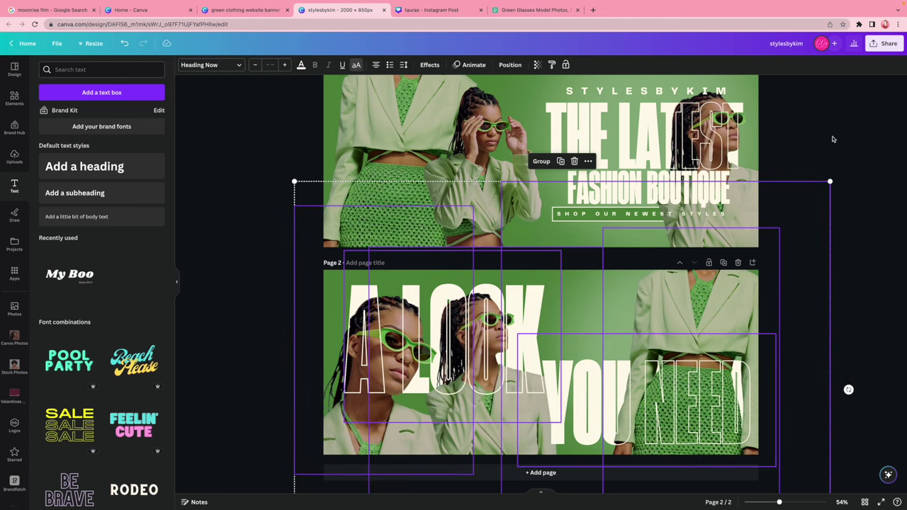
{"action": "left_click", "coordinate": [832, 137]}
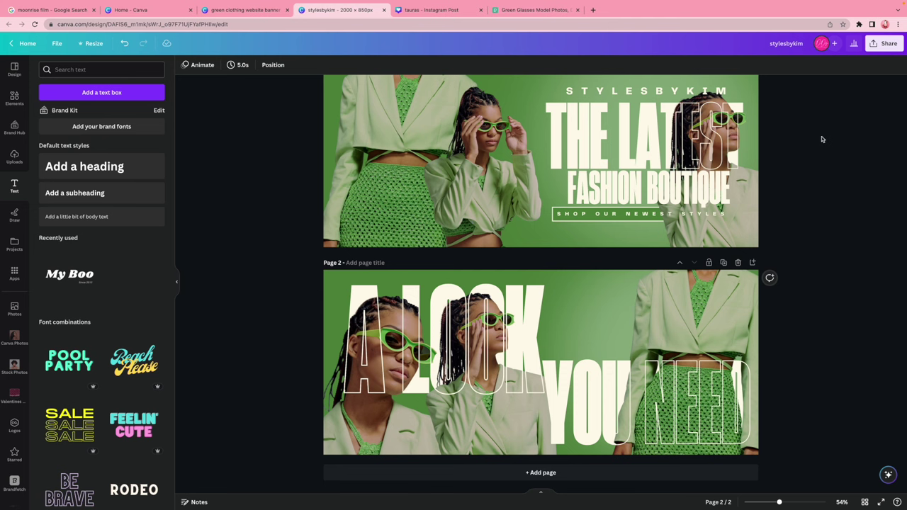
{"action": "scroll", "coordinate": [815, 135], "scroll_direction": "up", "scroll_amount": 1}
{"action": "scroll", "coordinate": [816, 134], "scroll_direction": "up", "scroll_amount": 1}
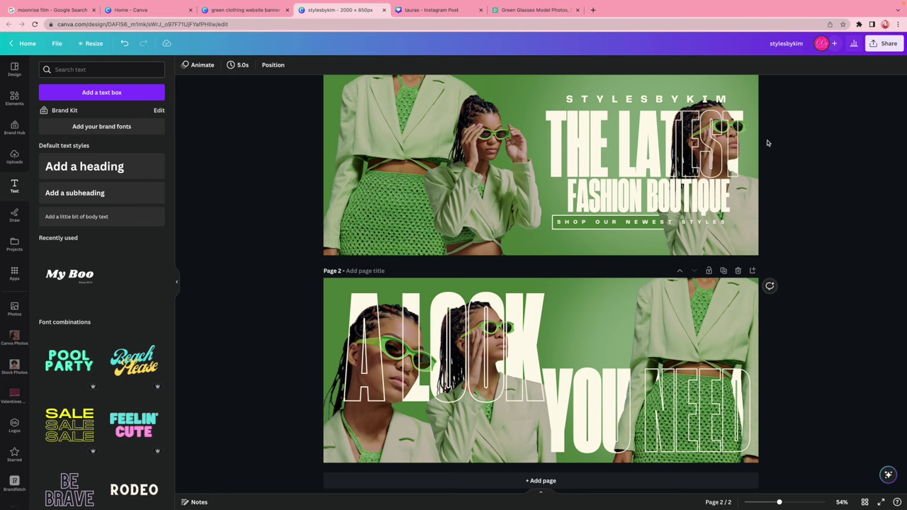
{"action": "left_click_drag", "start_coordinate": [779, 502], "coordinate": [774, 503]}
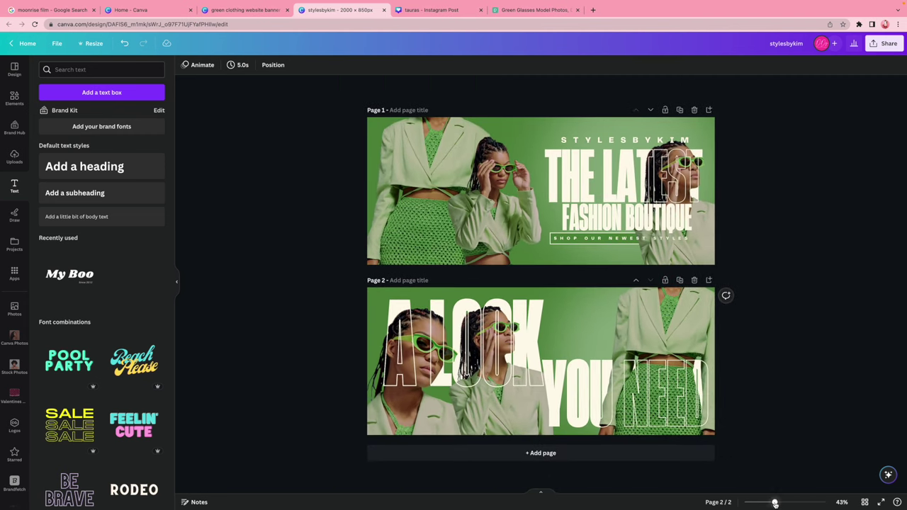